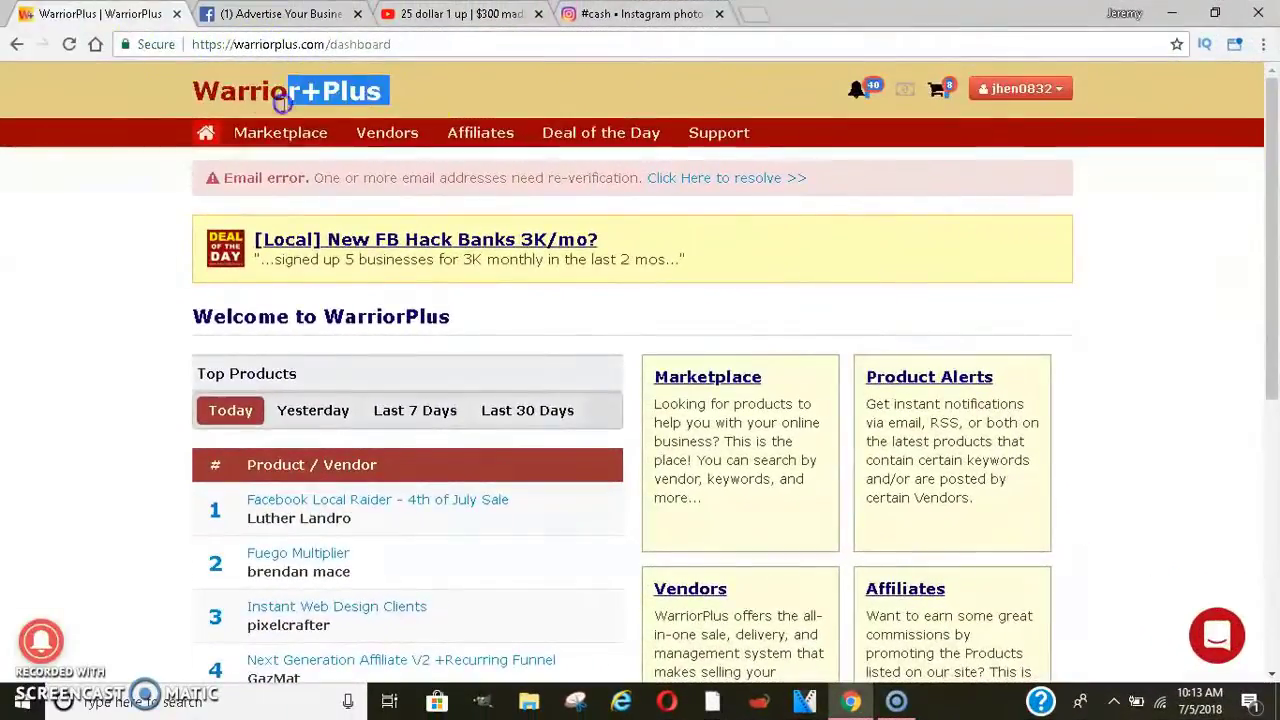
Step: Open the WarriorPlus Affiliates area and review today's $0.00 earnings
click(421, 78)
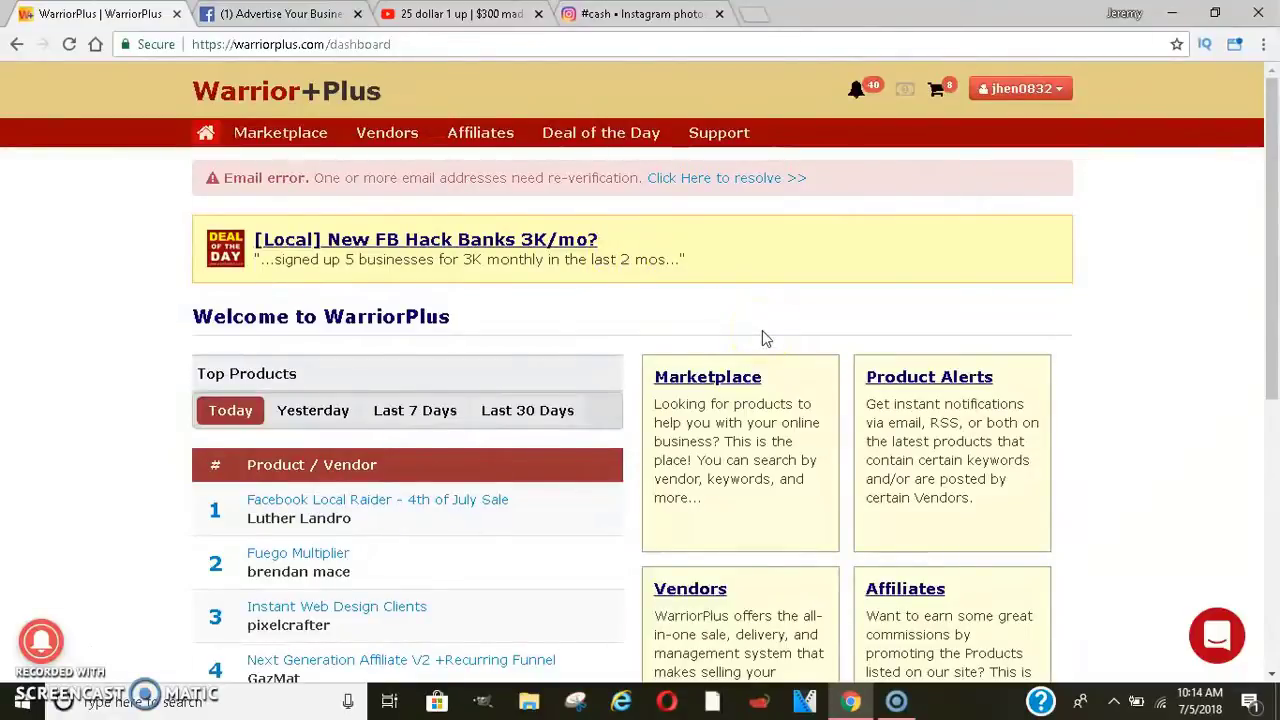
click(452, 138)
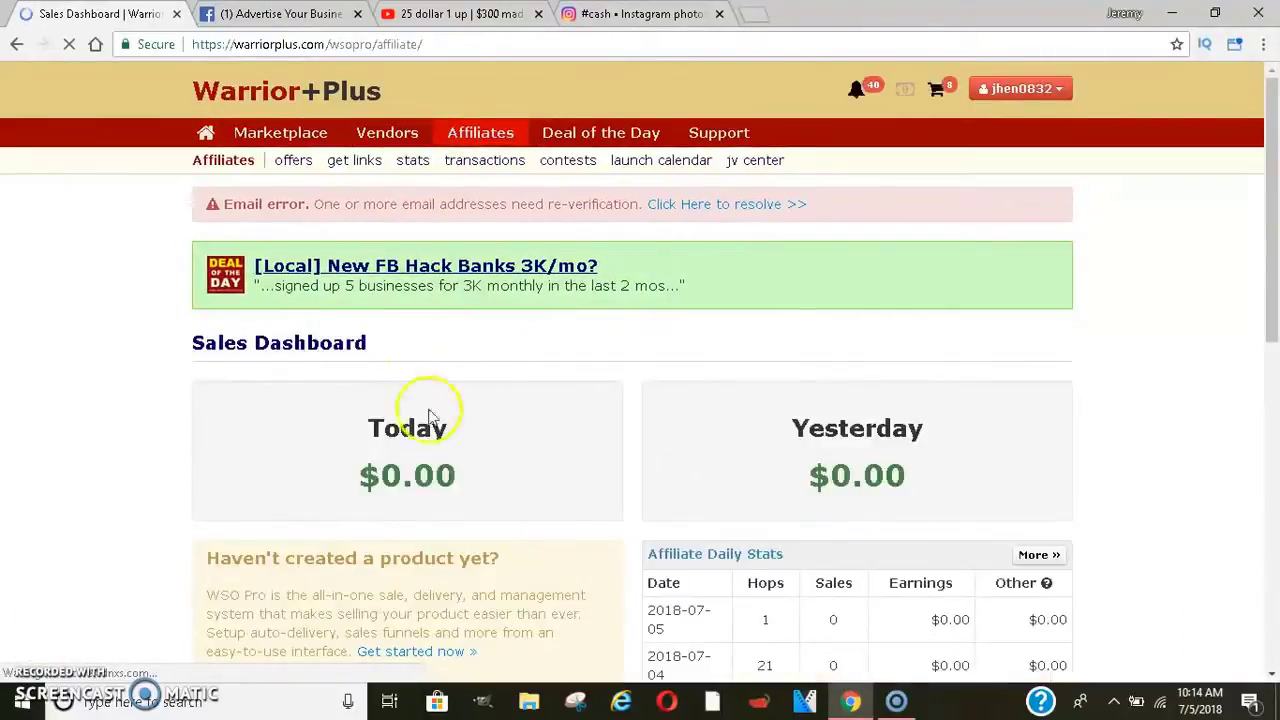
drag(345, 478, 472, 503)
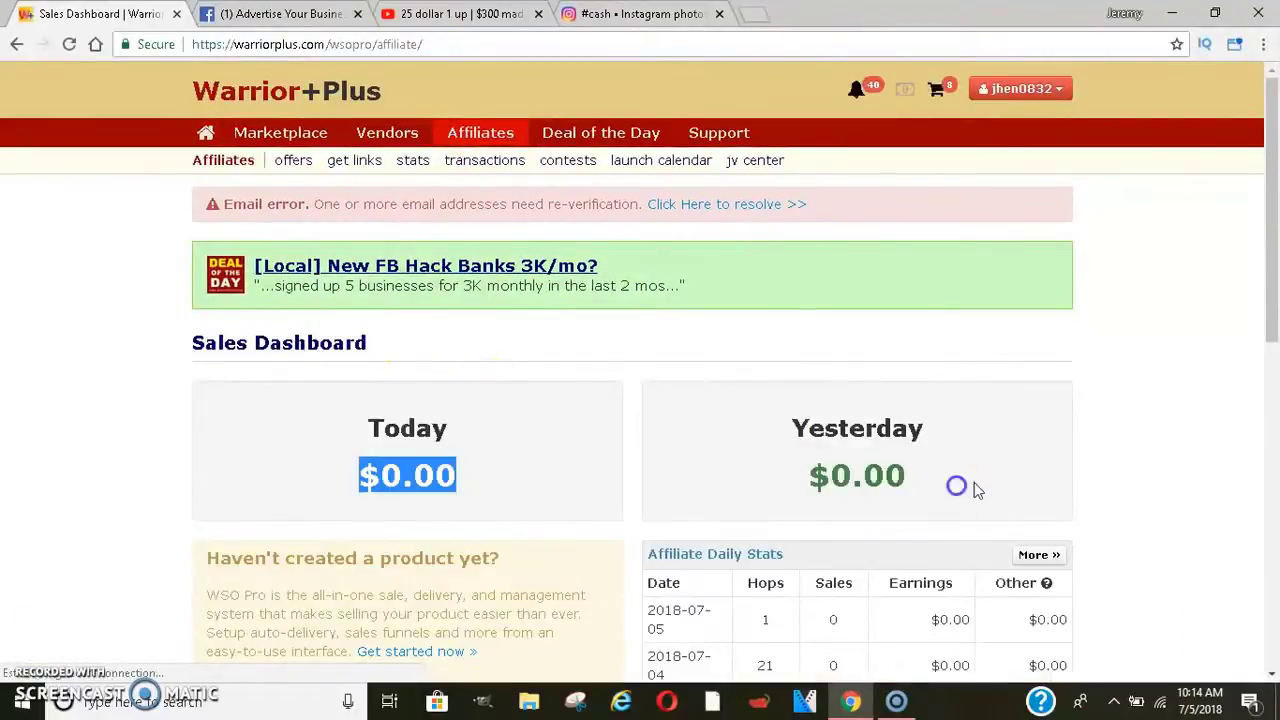
drag(960, 486, 808, 478)
scroll(955, 508, down, 4)
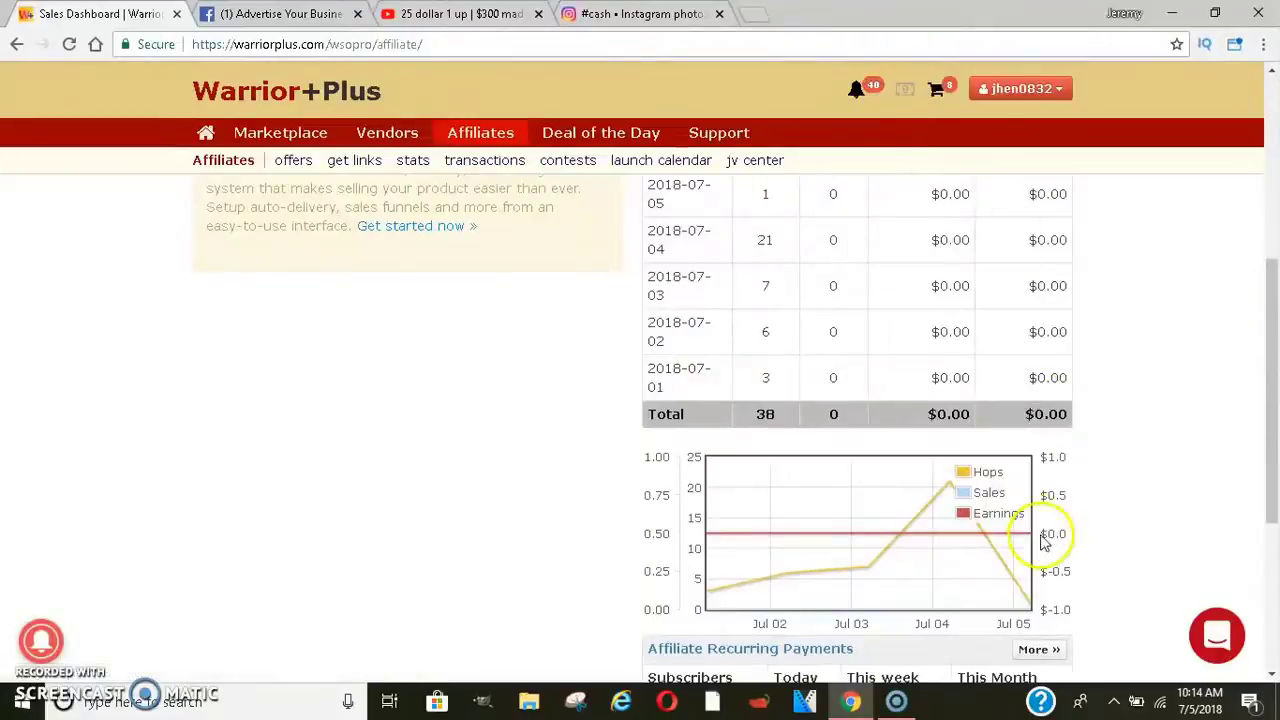
drag(1275, 471, 1275, 245)
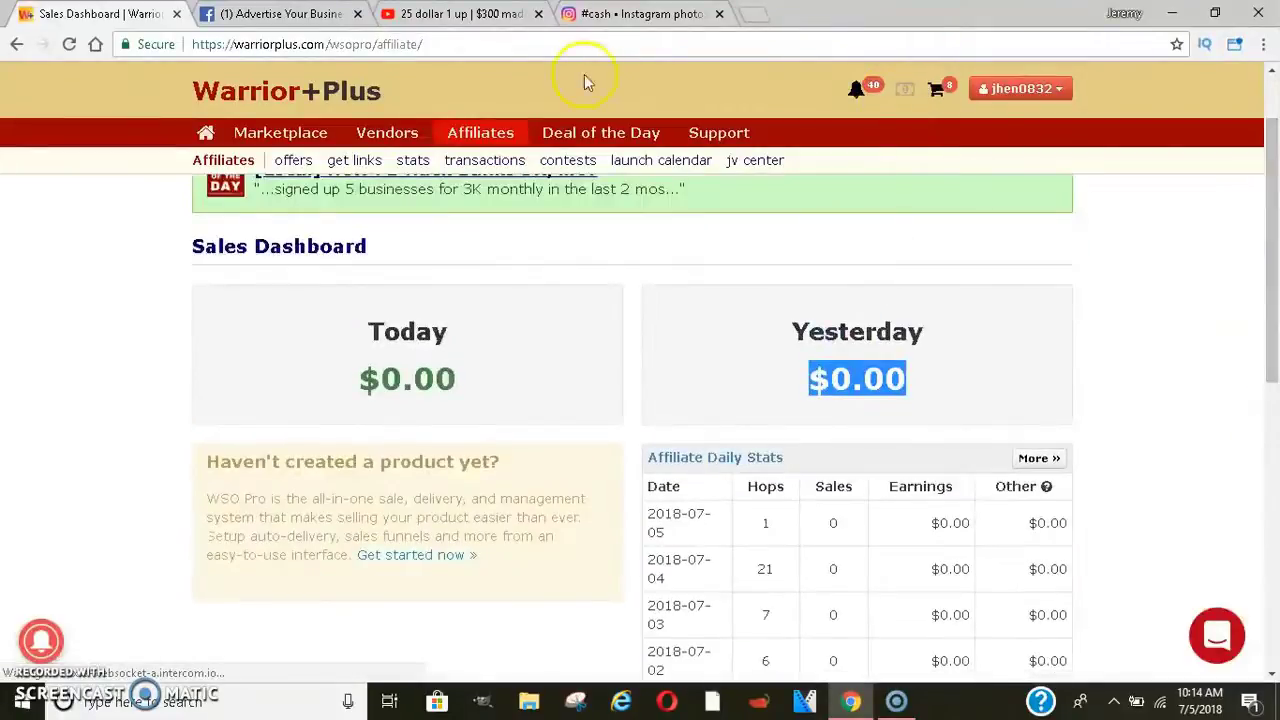
Step: Show affiliate stats for All Time, revealing $3,413.22 combined earnings
click(413, 161)
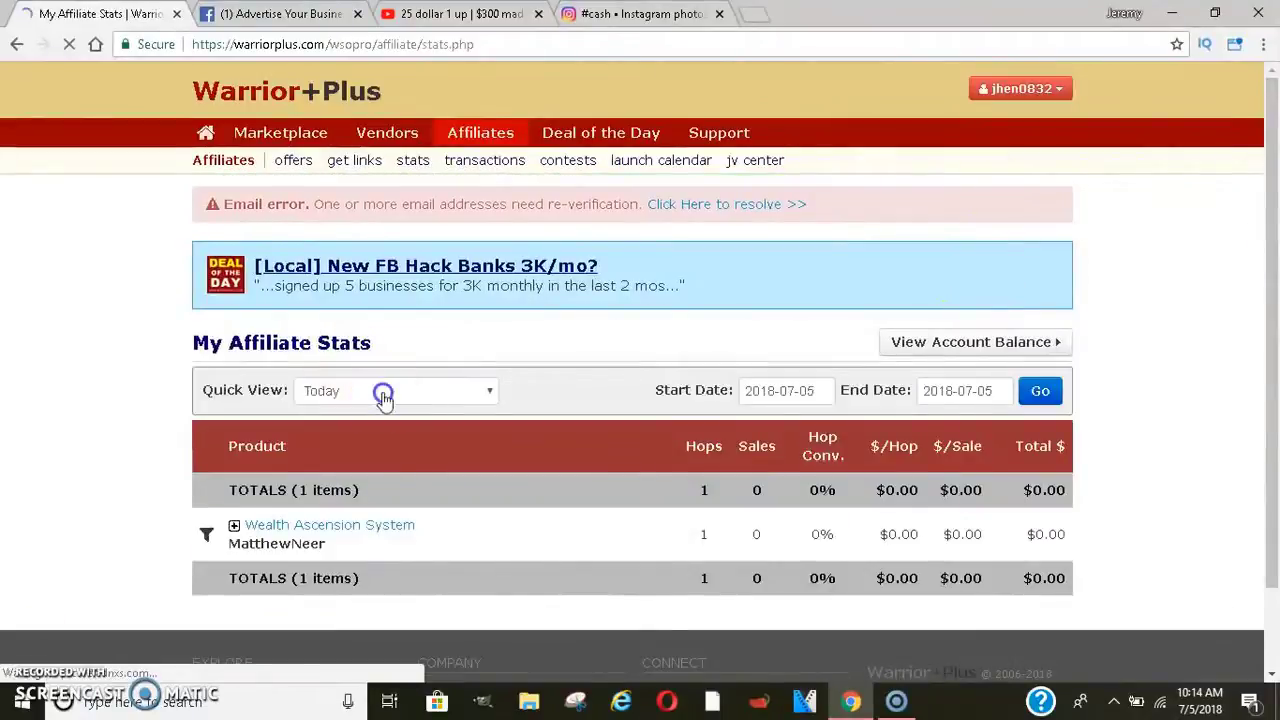
click(383, 391)
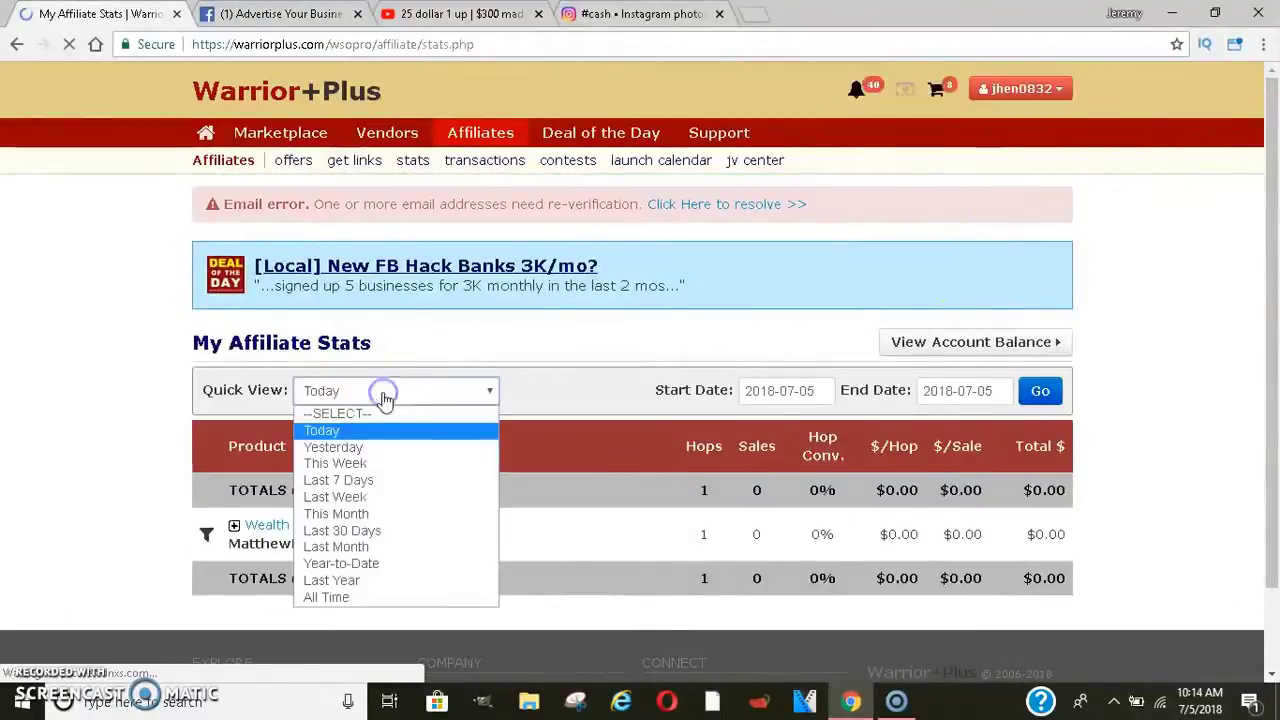
click(347, 598)
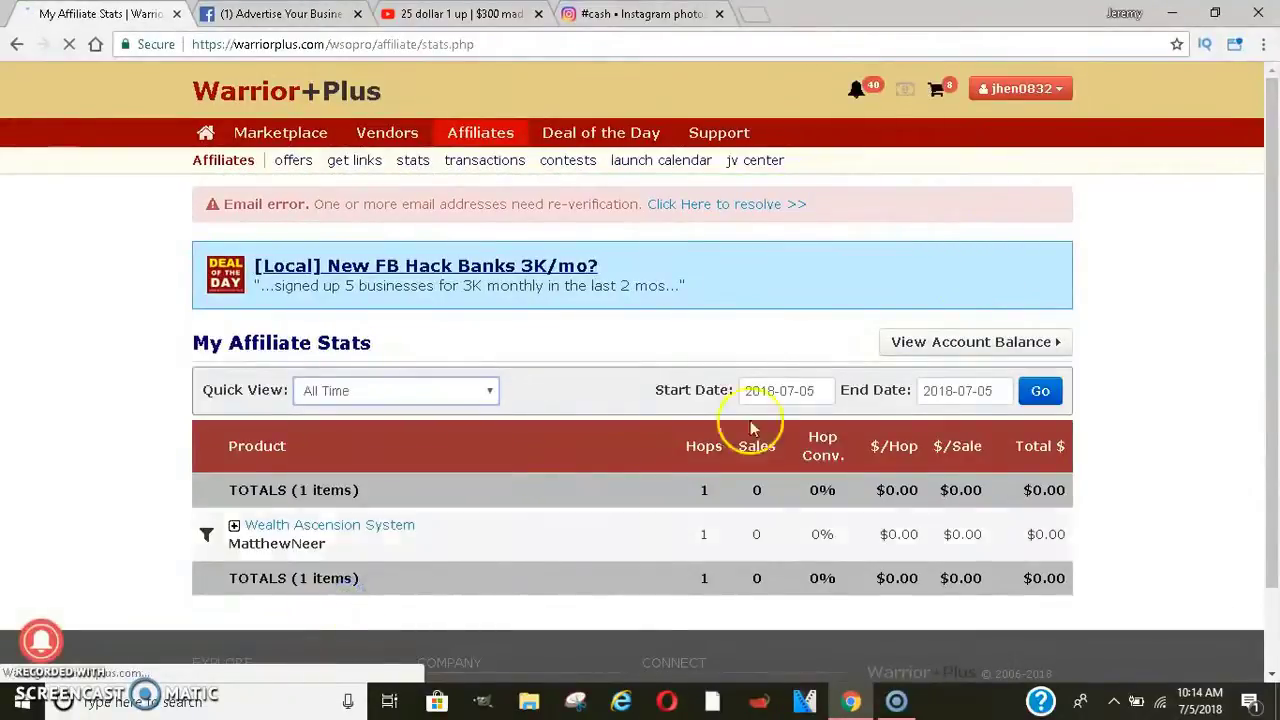
drag(978, 438, 1075, 437)
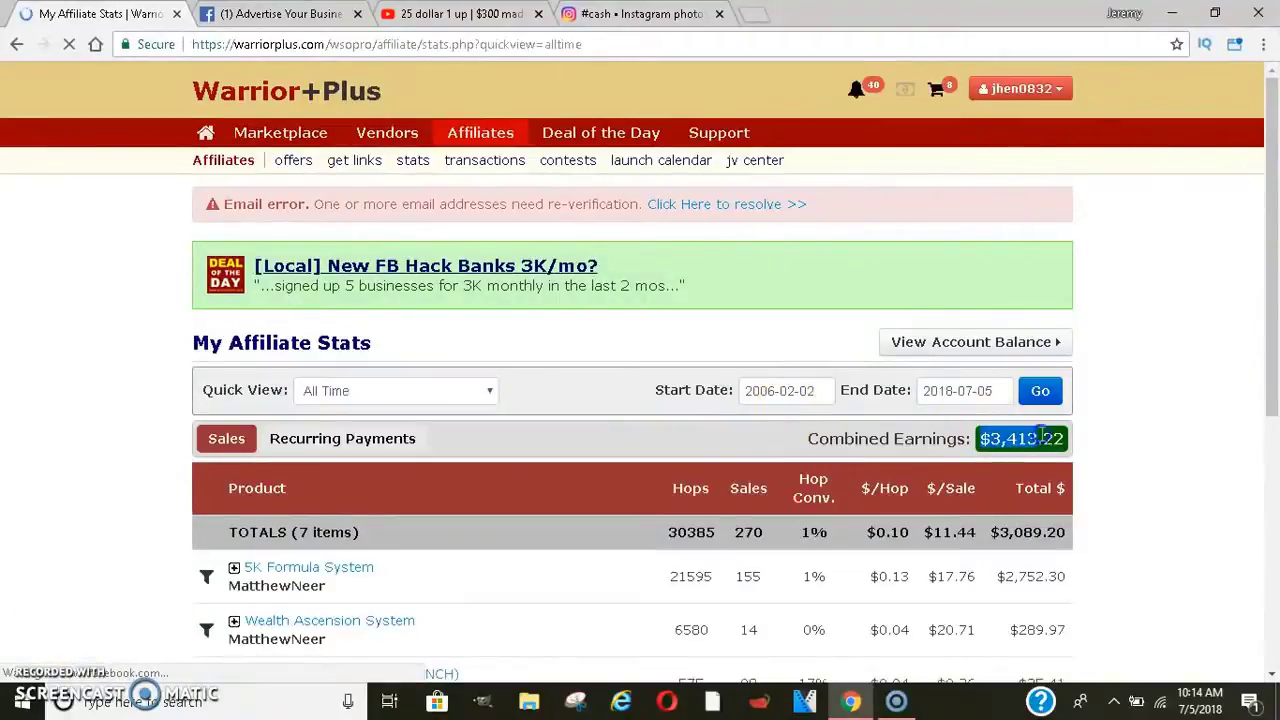
click(1140, 432)
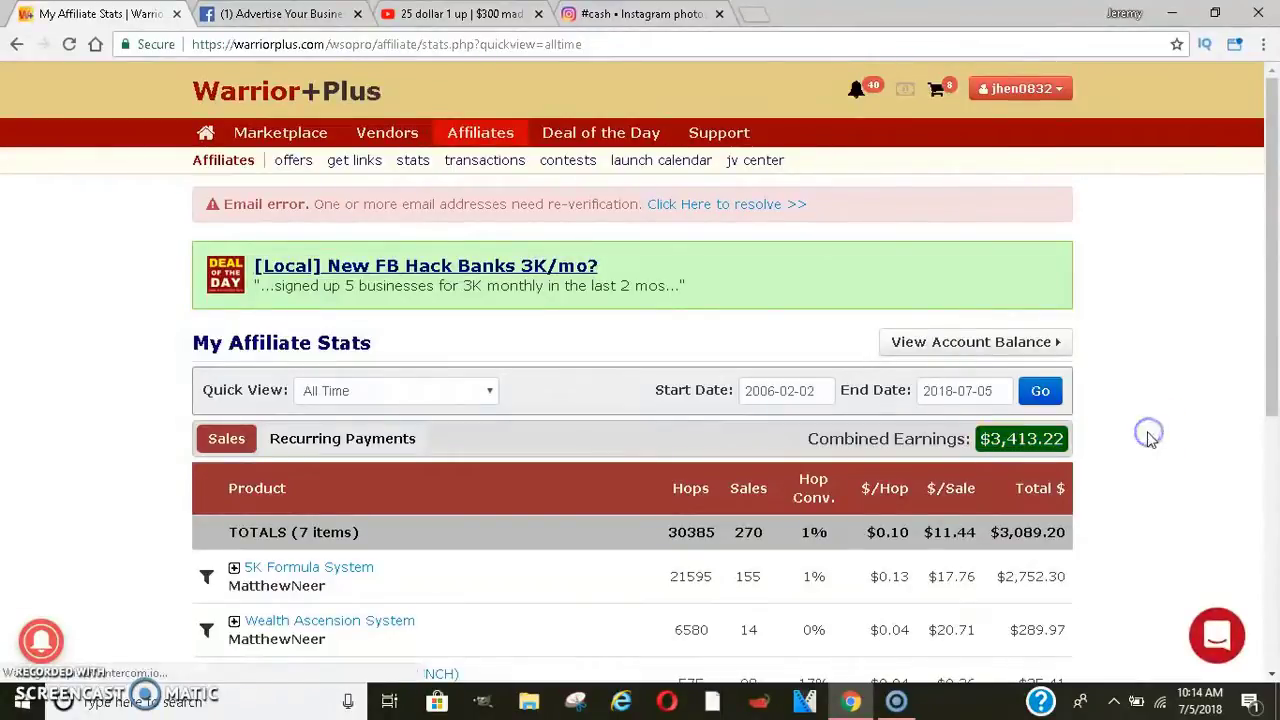
Step: View Recurring Payments: 34 payments at $9.53 each, totalling $324.02
click(360, 442)
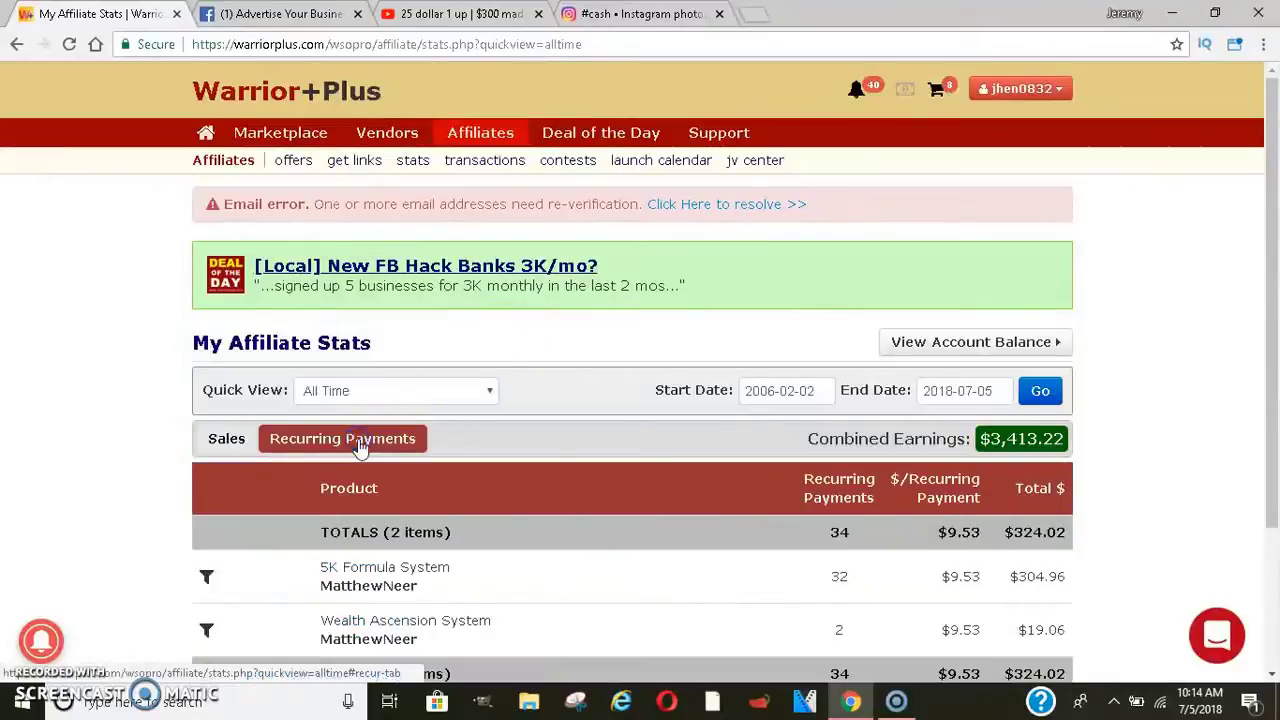
click(845, 533)
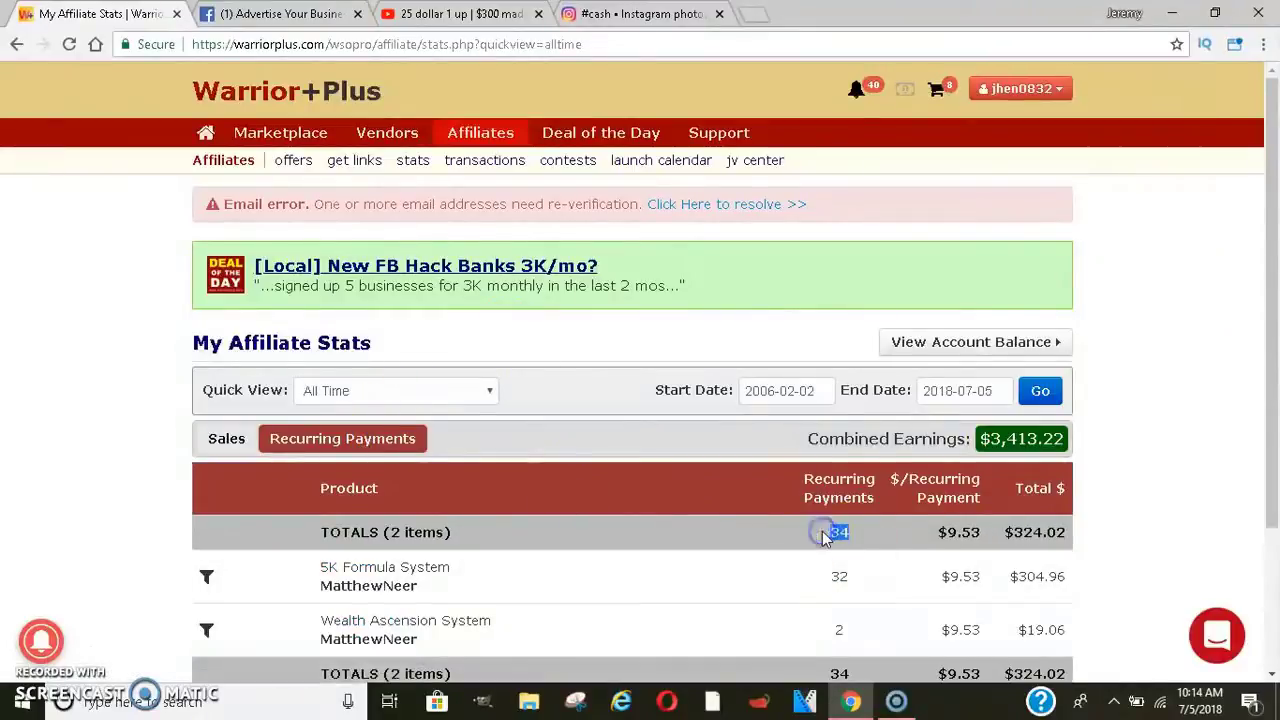
drag(908, 543, 990, 540)
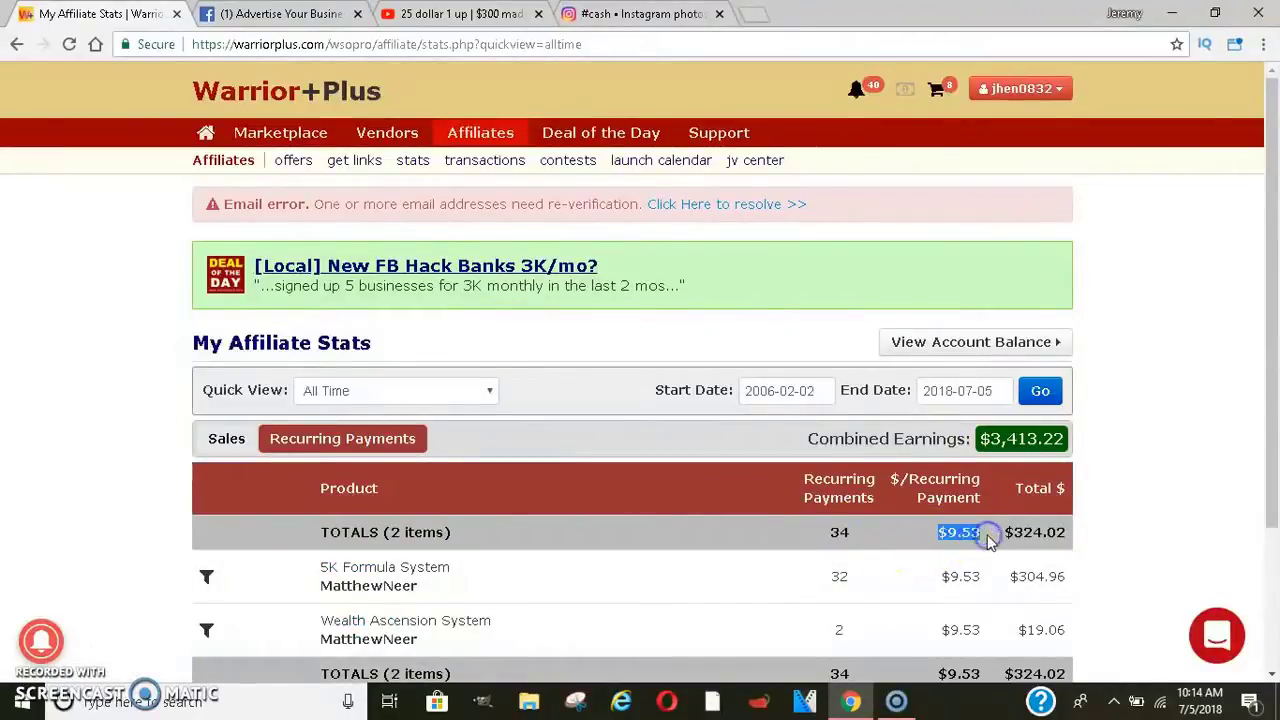
click(796, 530)
drag(796, 530, 862, 528)
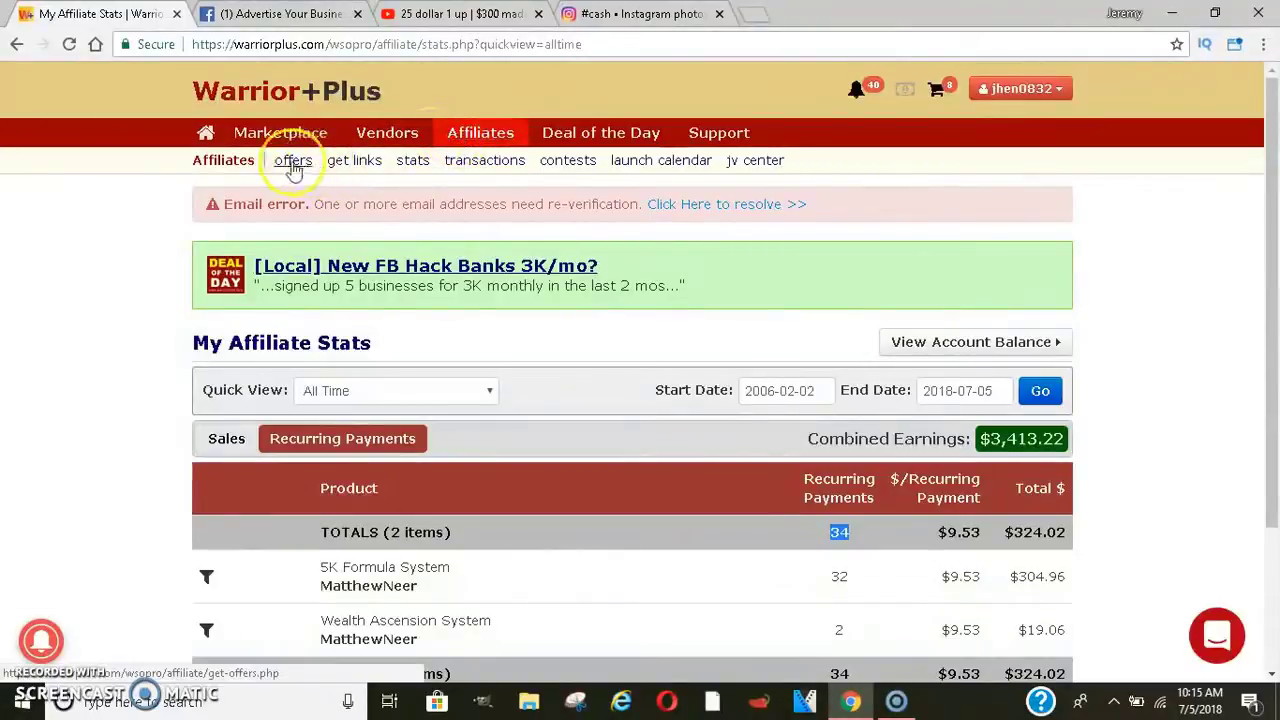
Step: Open the Affiliate Offers list and scroll through it to the Re-KaChing offer
click(295, 162)
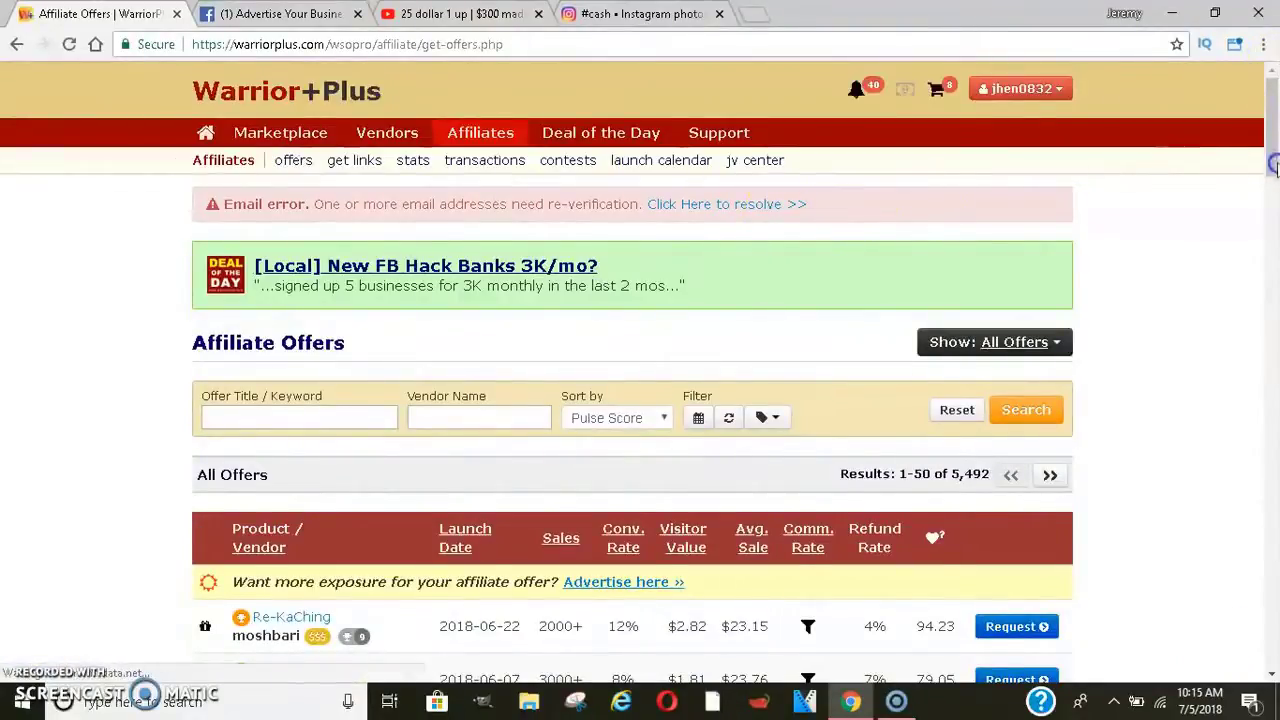
scroll(1274, 165, down, 2)
scroll(800, 300, down, 1)
scroll(386, 348, down, 1)
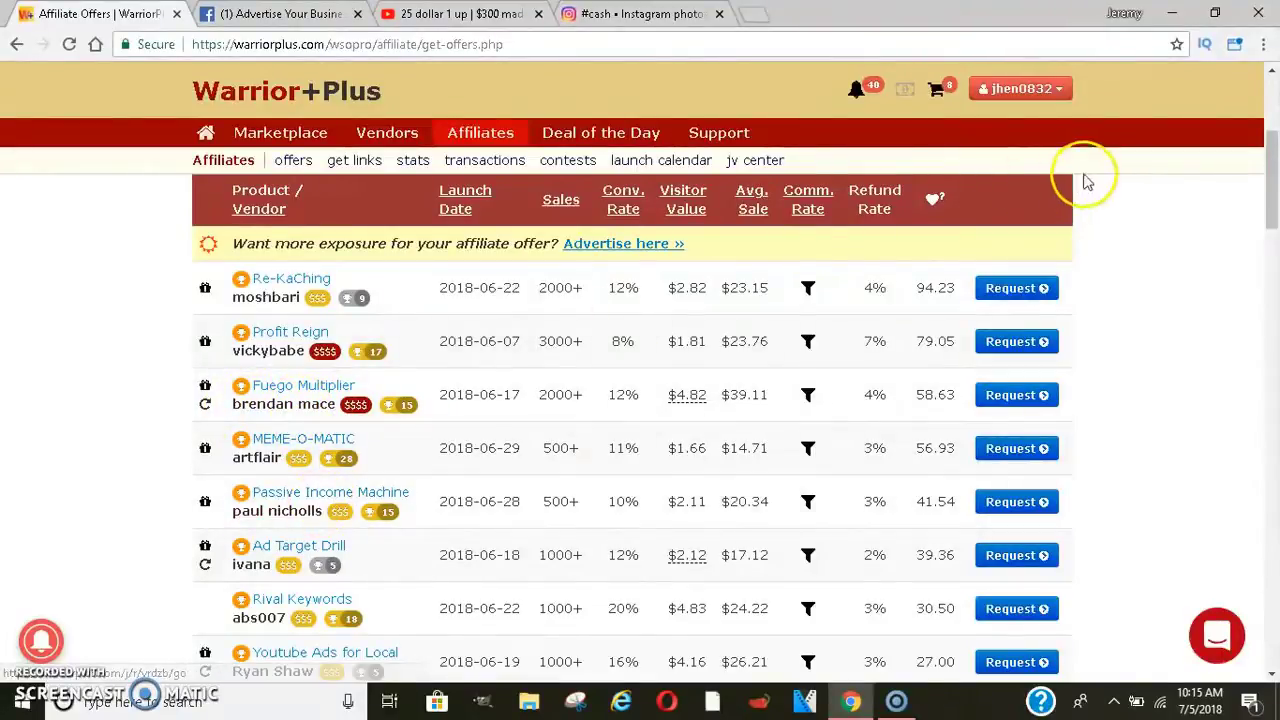
mouse_move(1272, 150)
mouse_down()
mouse_move(1272, 205)
mouse_move(1275, 155)
mouse_up()
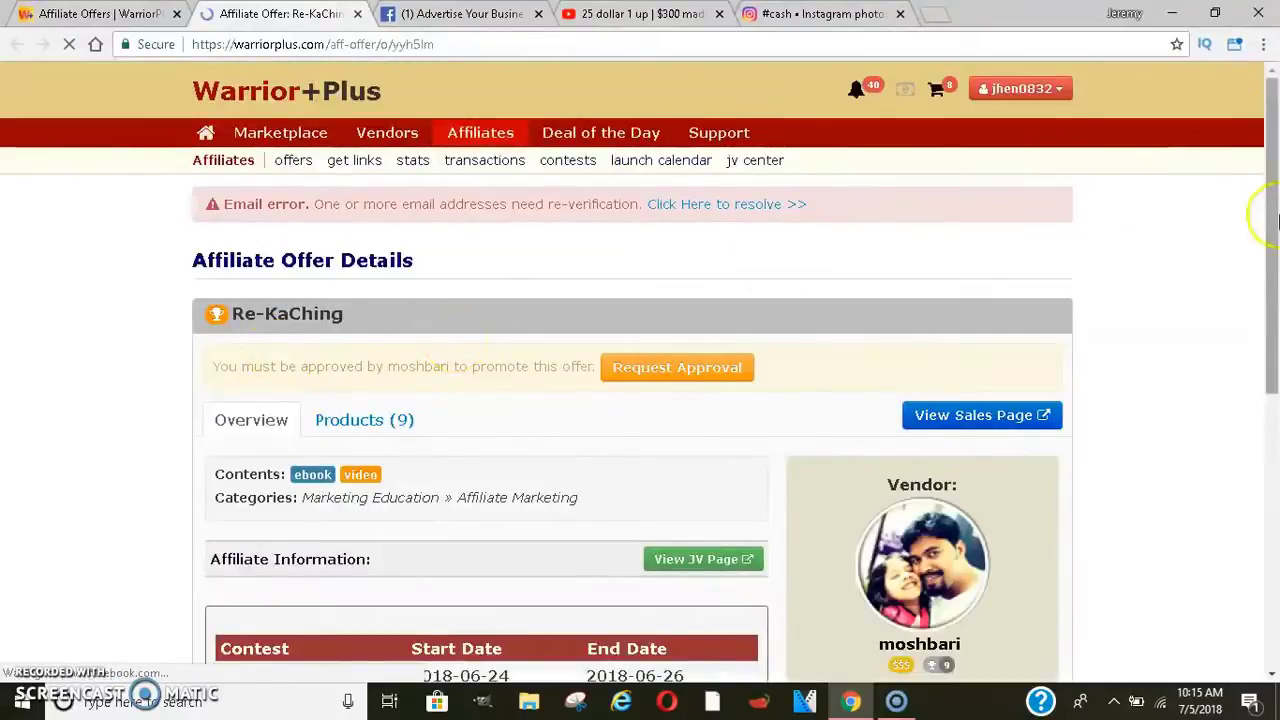
Step: Show Re-KaChing's products and note the $12.94 front end at 100% commission
drag(1274, 216, 1275, 275)
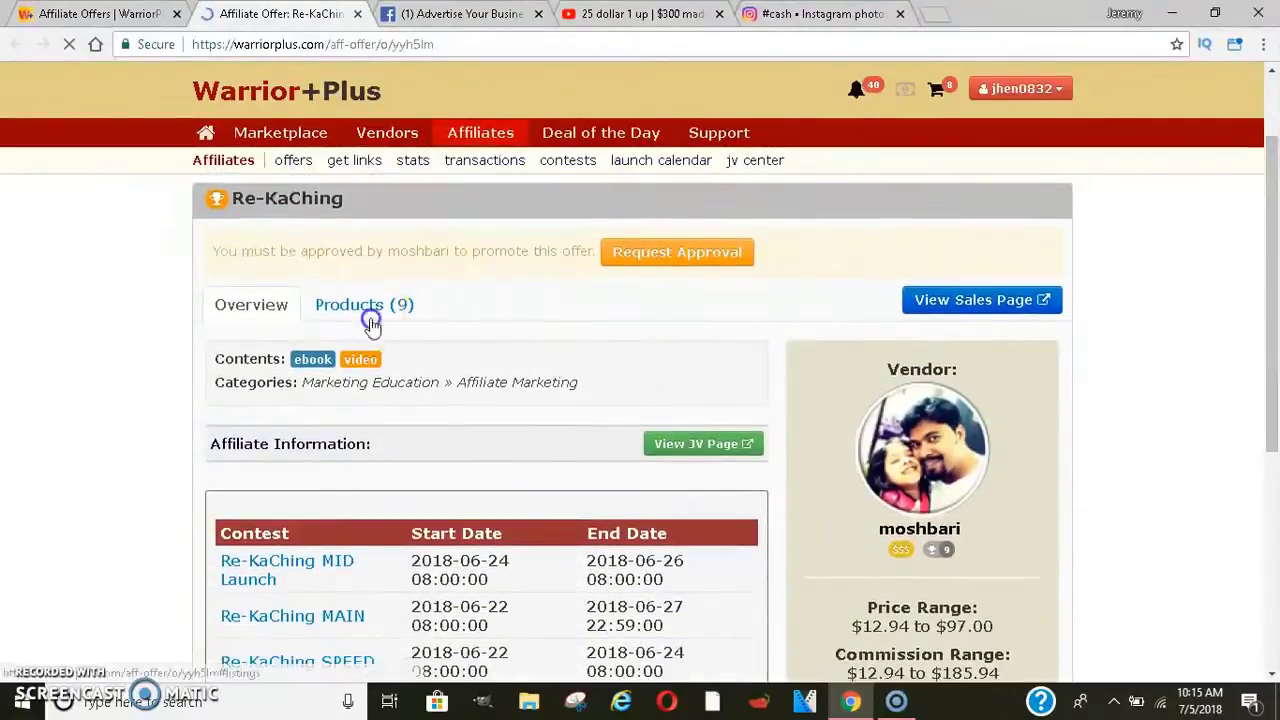
click(369, 322)
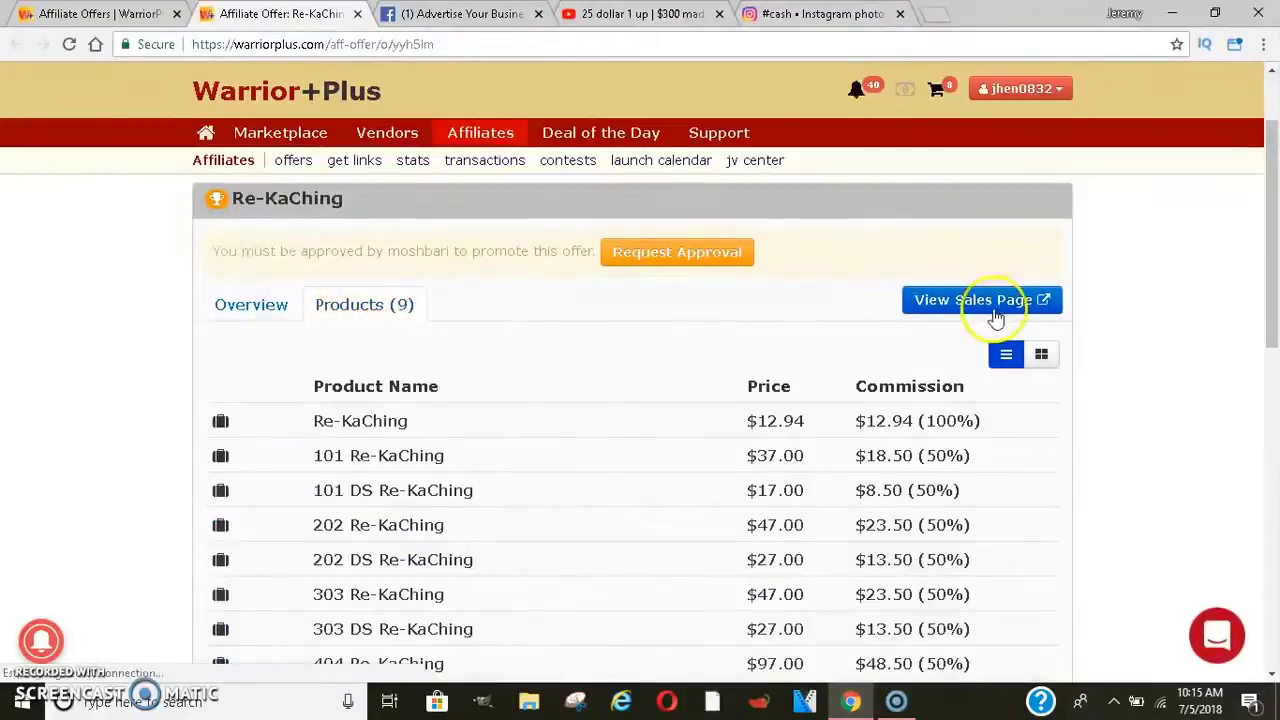
scroll(1185, 197, down, 3)
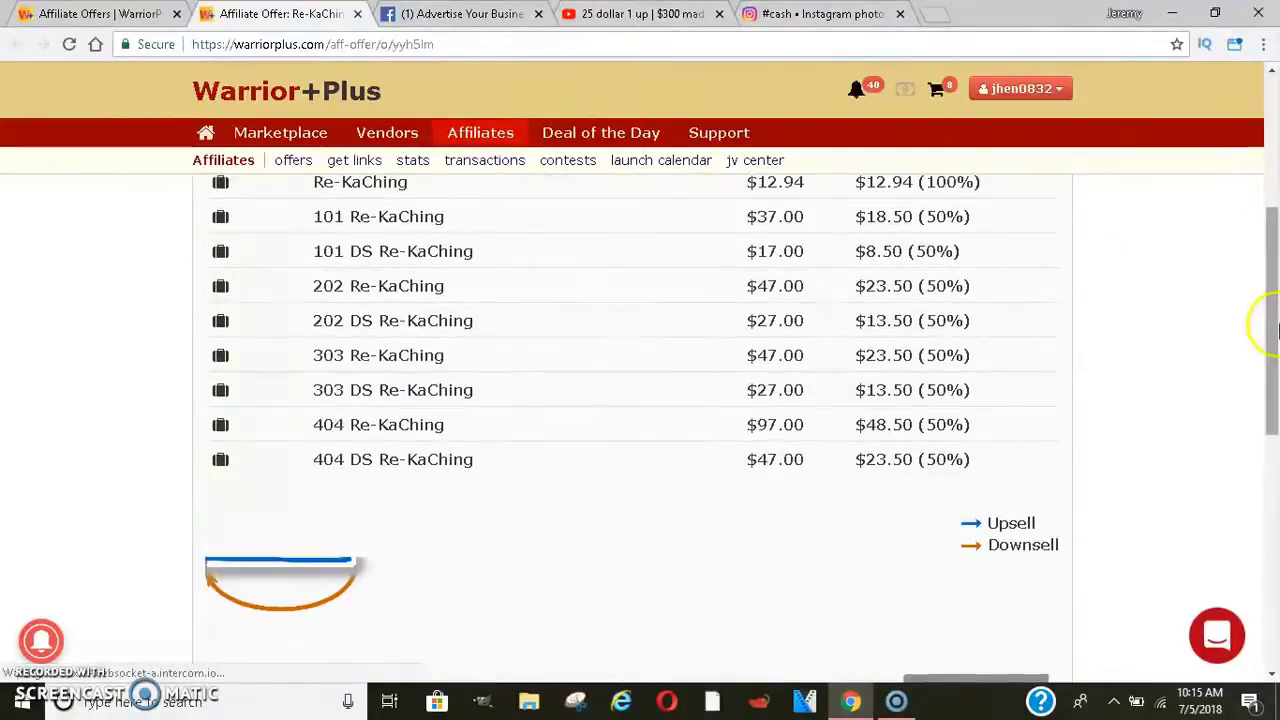
drag(1270, 320, 1270, 268)
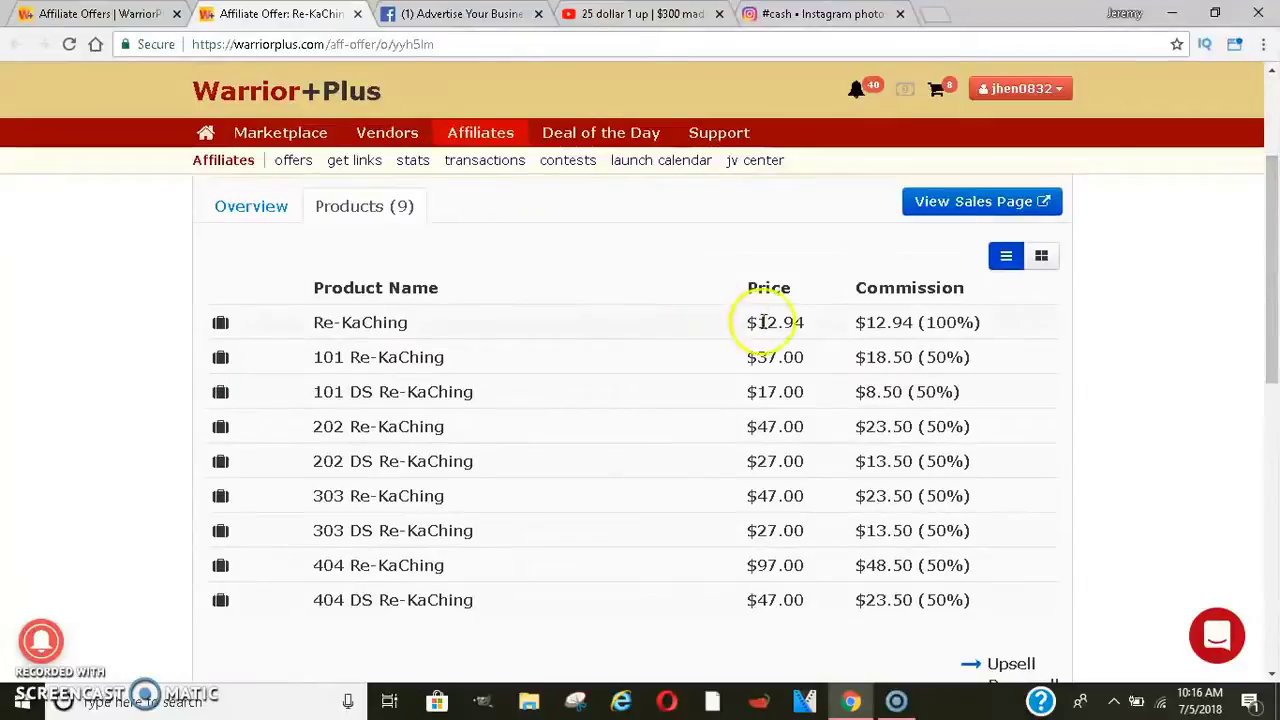
drag(745, 322, 761, 322)
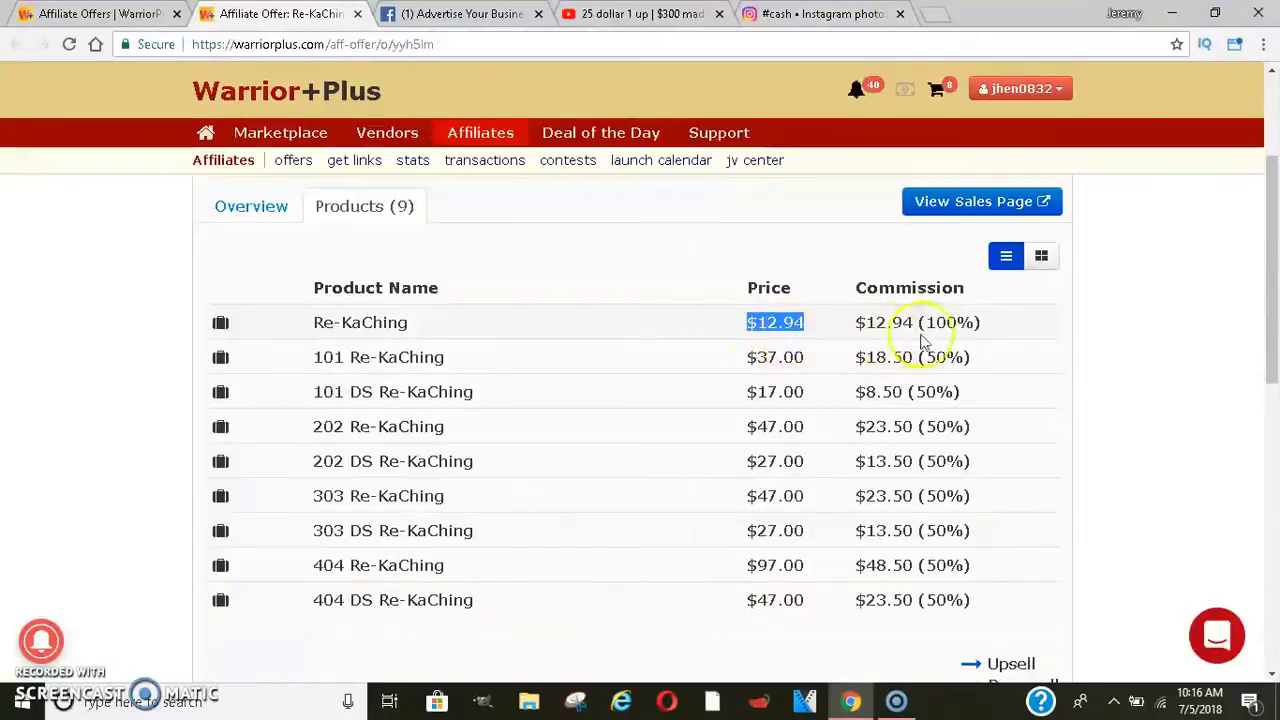
drag(979, 322, 937, 316)
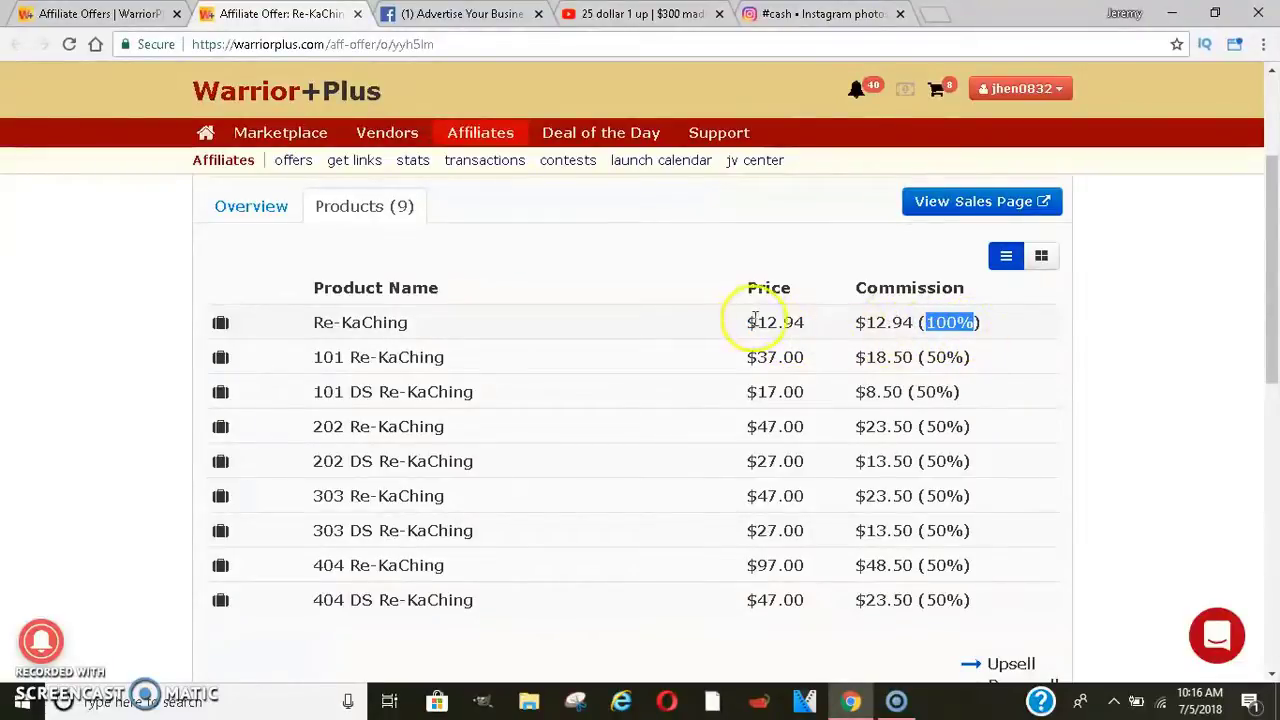
drag(747, 322, 805, 324)
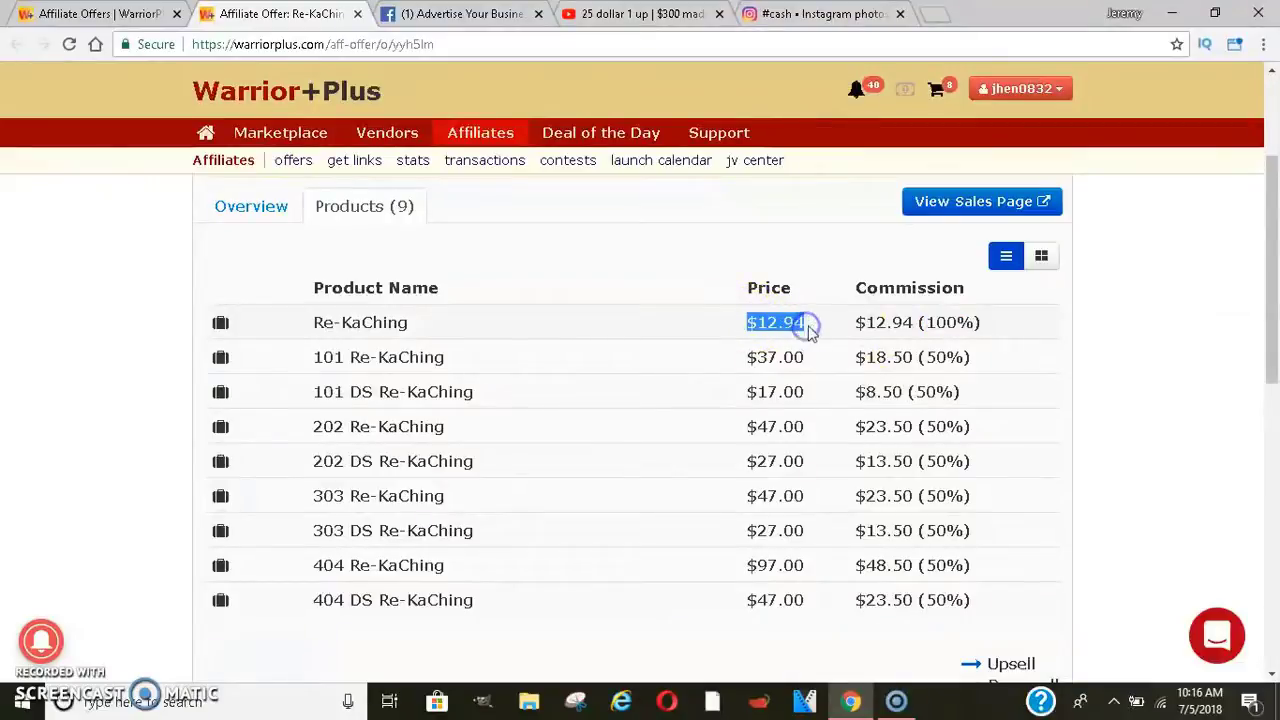
click(908, 322)
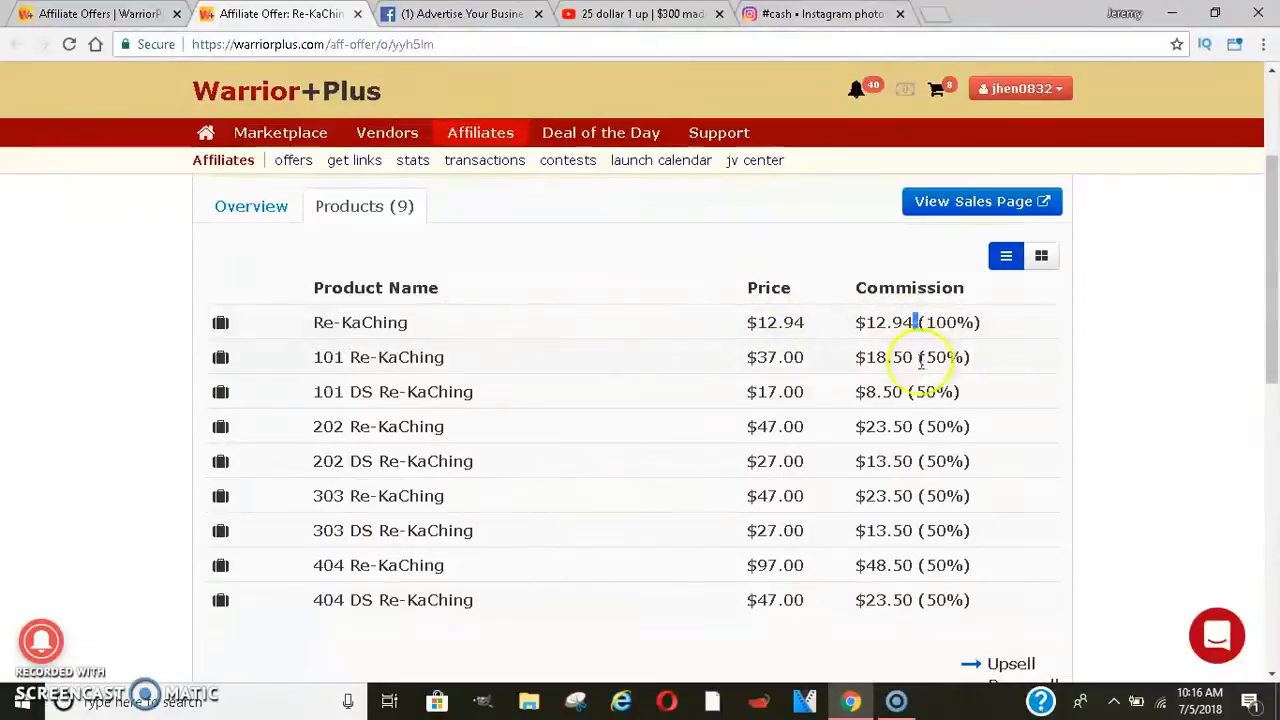
Step: Review the $37.00 '101 Re-KaChing' upsell and other funnel items at 50% commission
drag(805, 358, 740, 360)
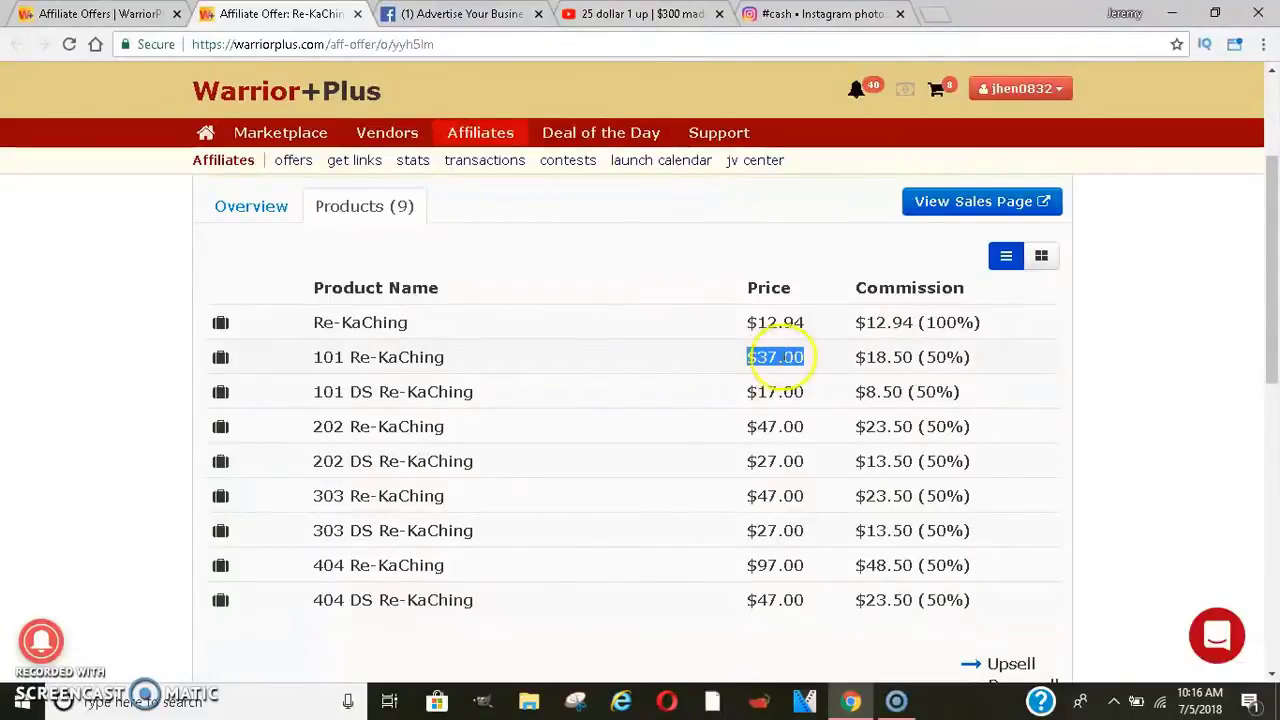
click(852, 361)
drag(853, 361, 978, 358)
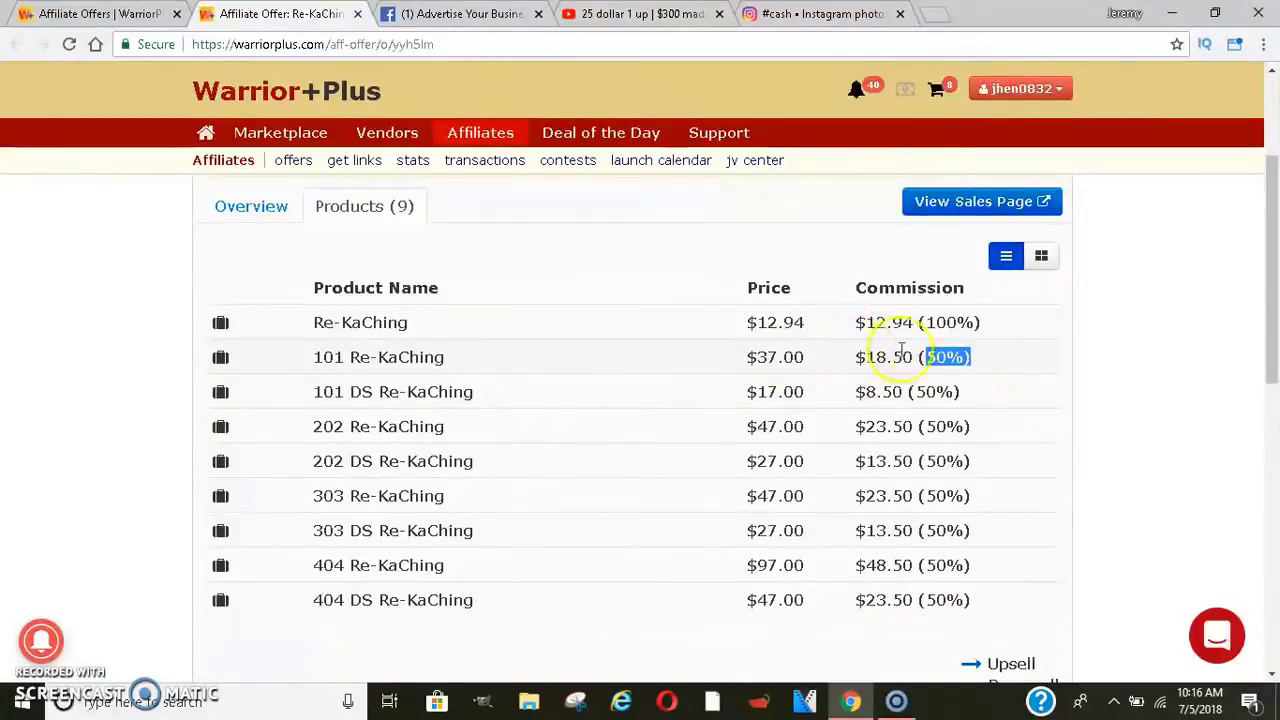
click(862, 424)
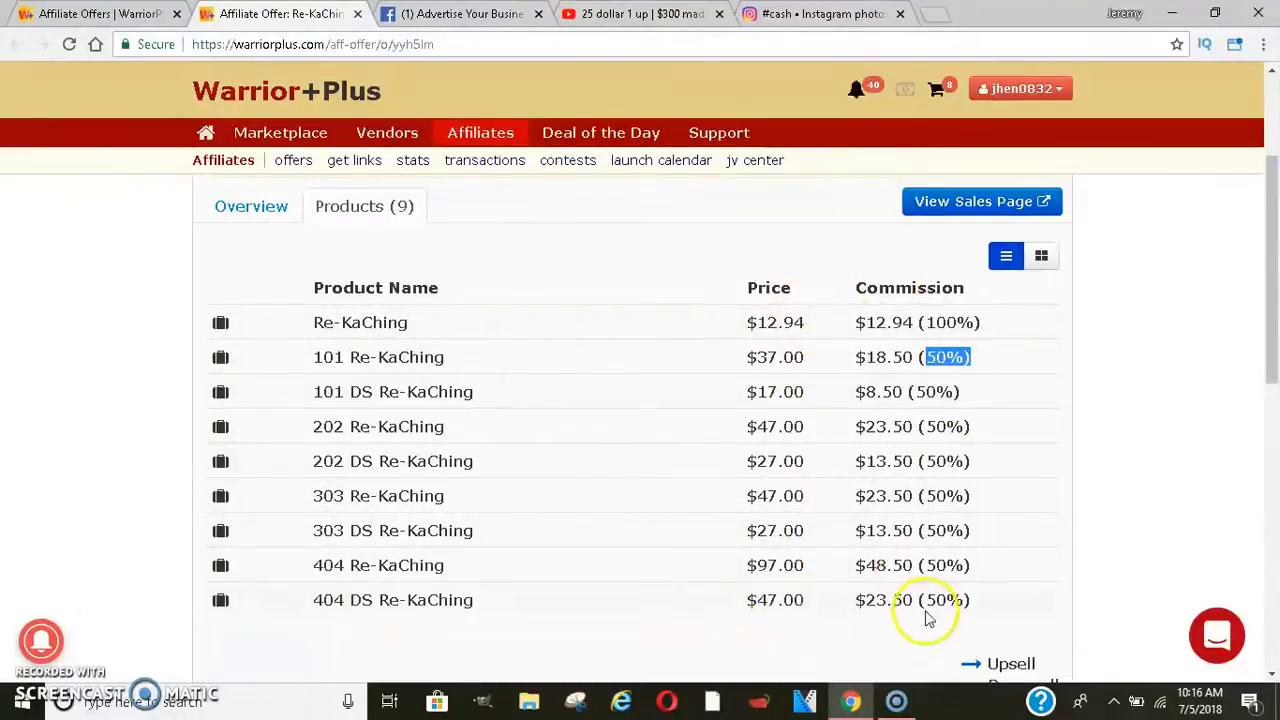
drag(1266, 349, 1266, 410)
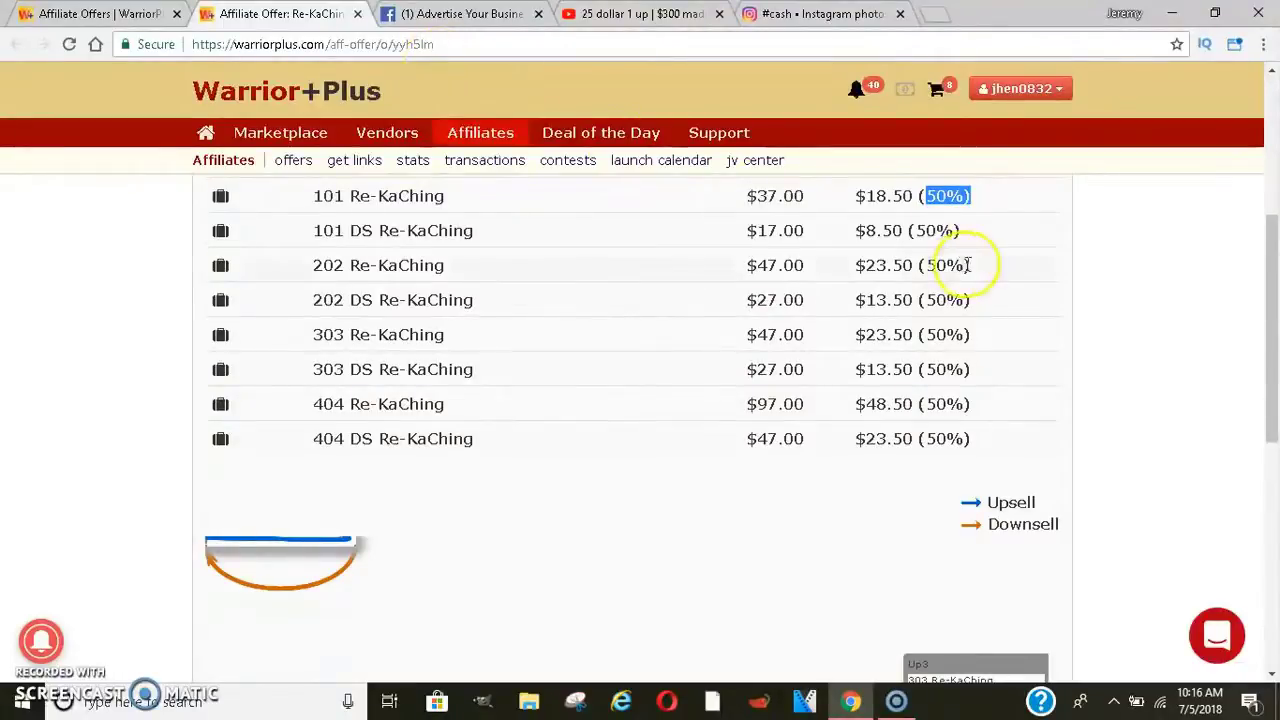
click(850, 440)
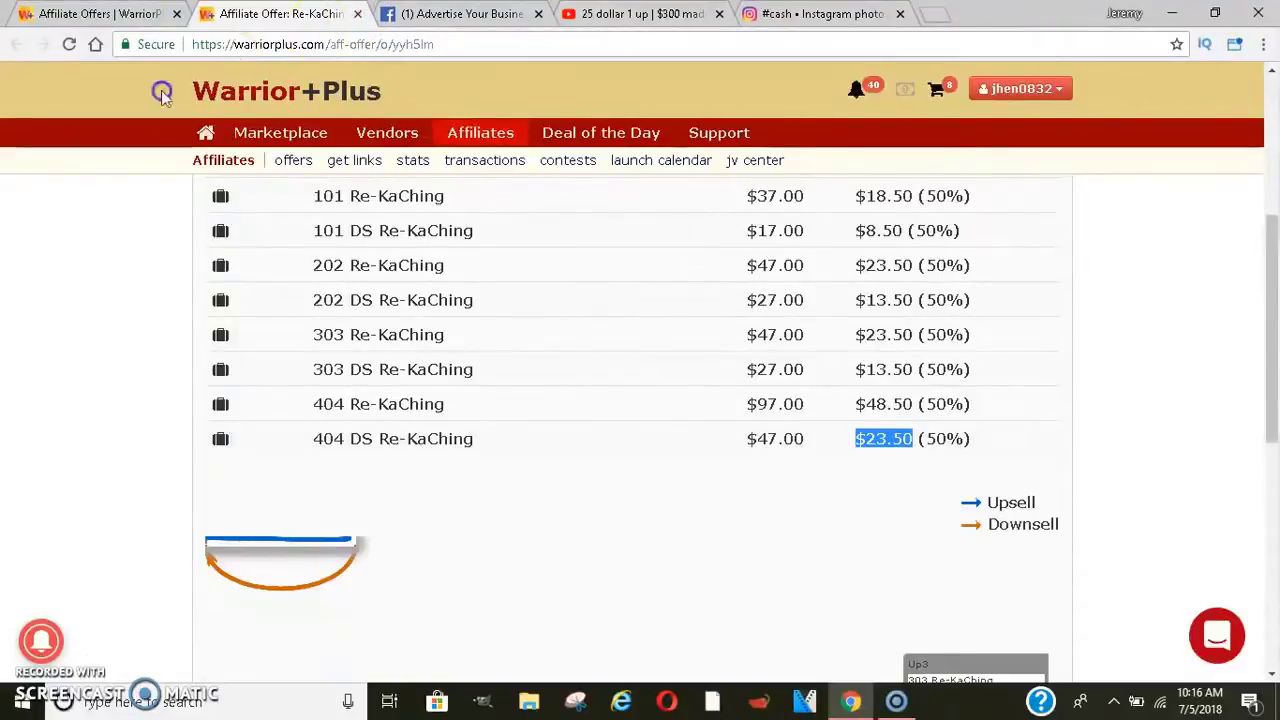
Step: Open the Re-Kaching sales page and highlight its 'Bank $2,373 Per Month' headline
click(359, 14)
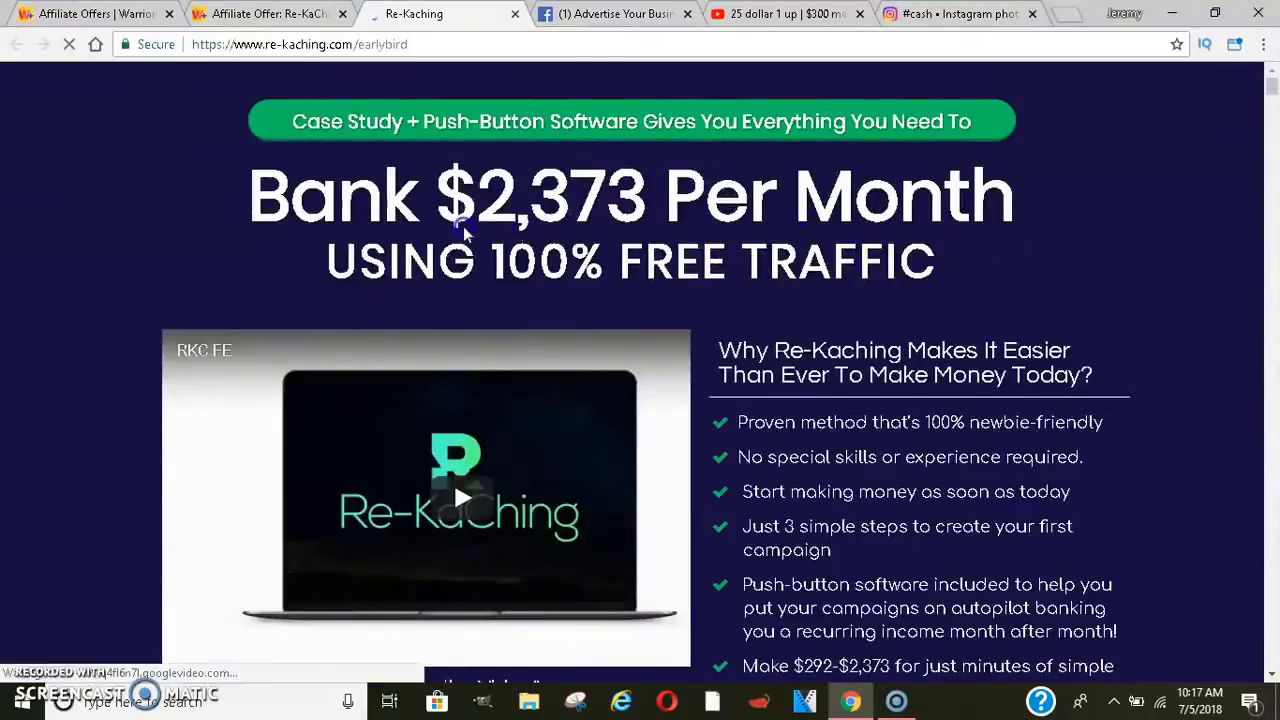
drag(463, 230, 580, 192)
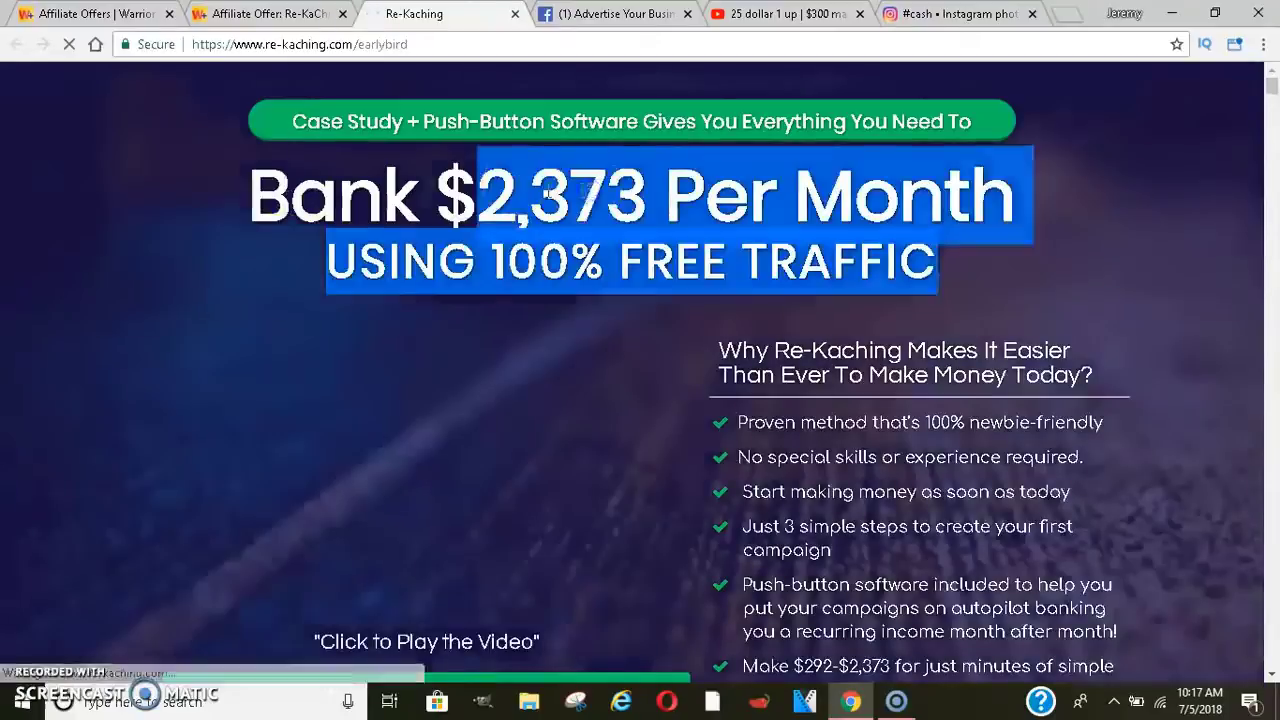
click(548, 190)
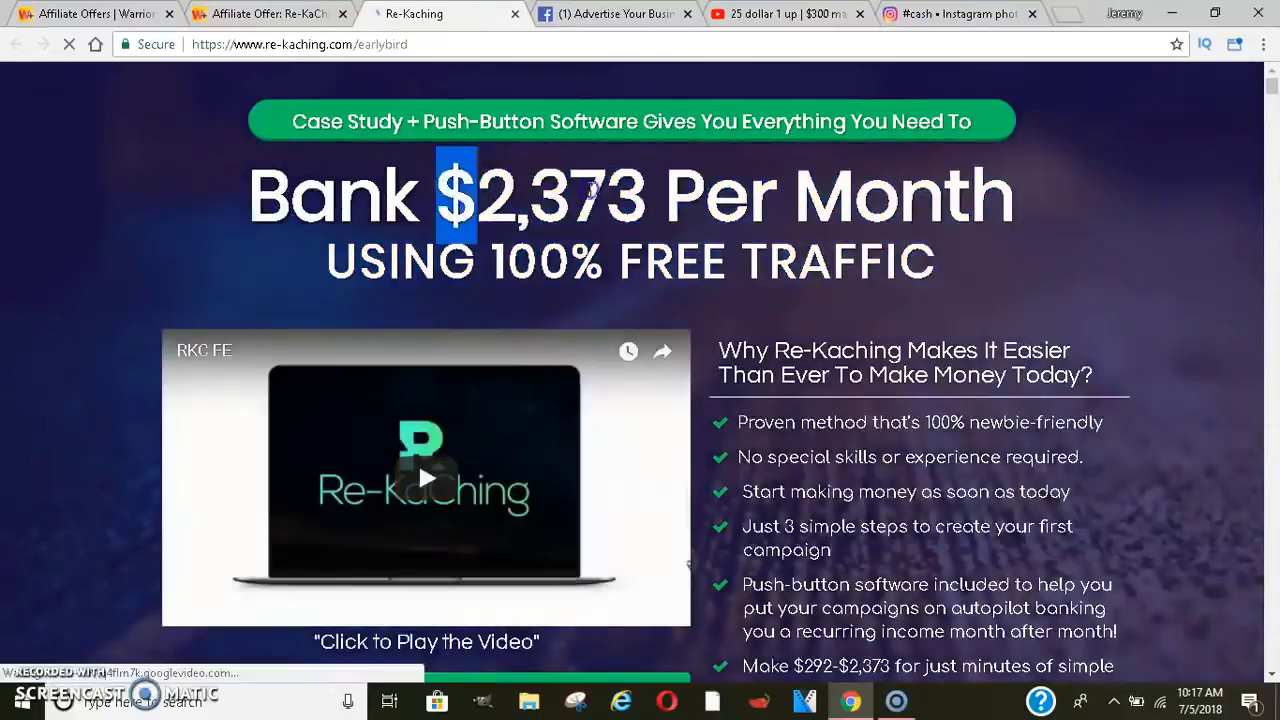
drag(441, 165, 657, 190)
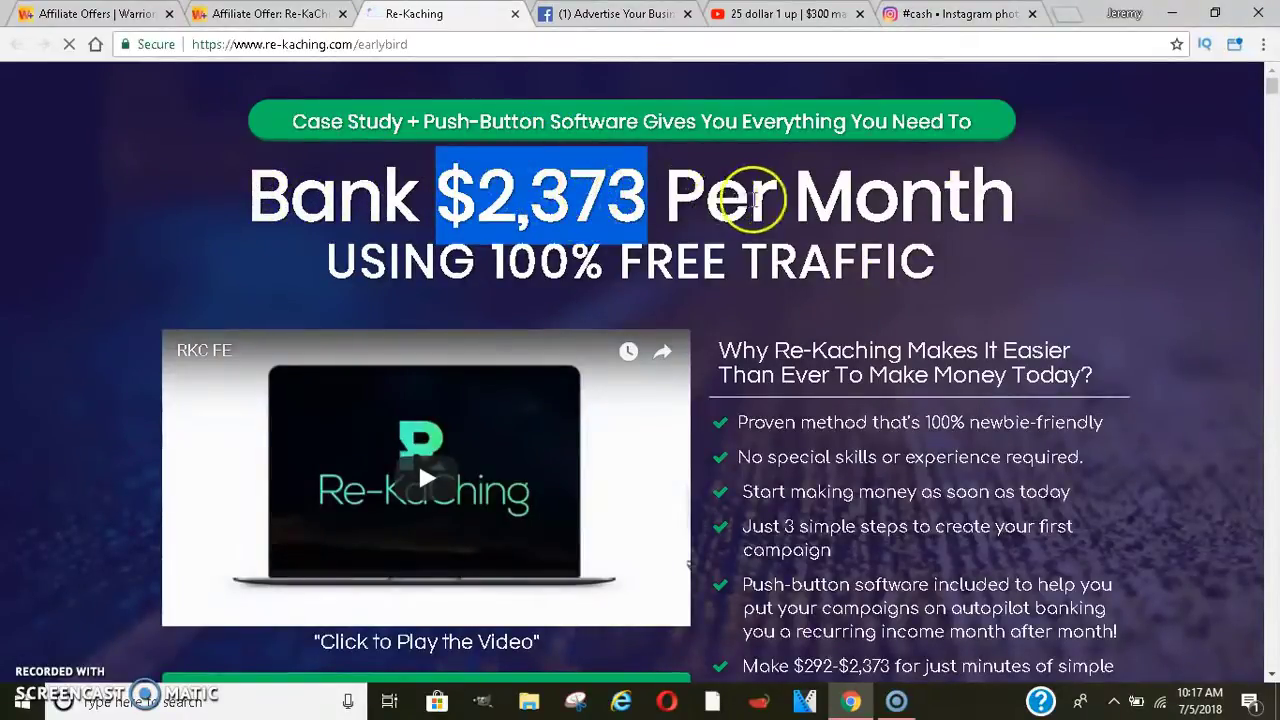
click(1016, 200)
drag(1016, 200, 255, 190)
Step: Highlight the 'Using 100% Free Traffic' line and proceed to the instant-access checkout
drag(328, 258, 900, 268)
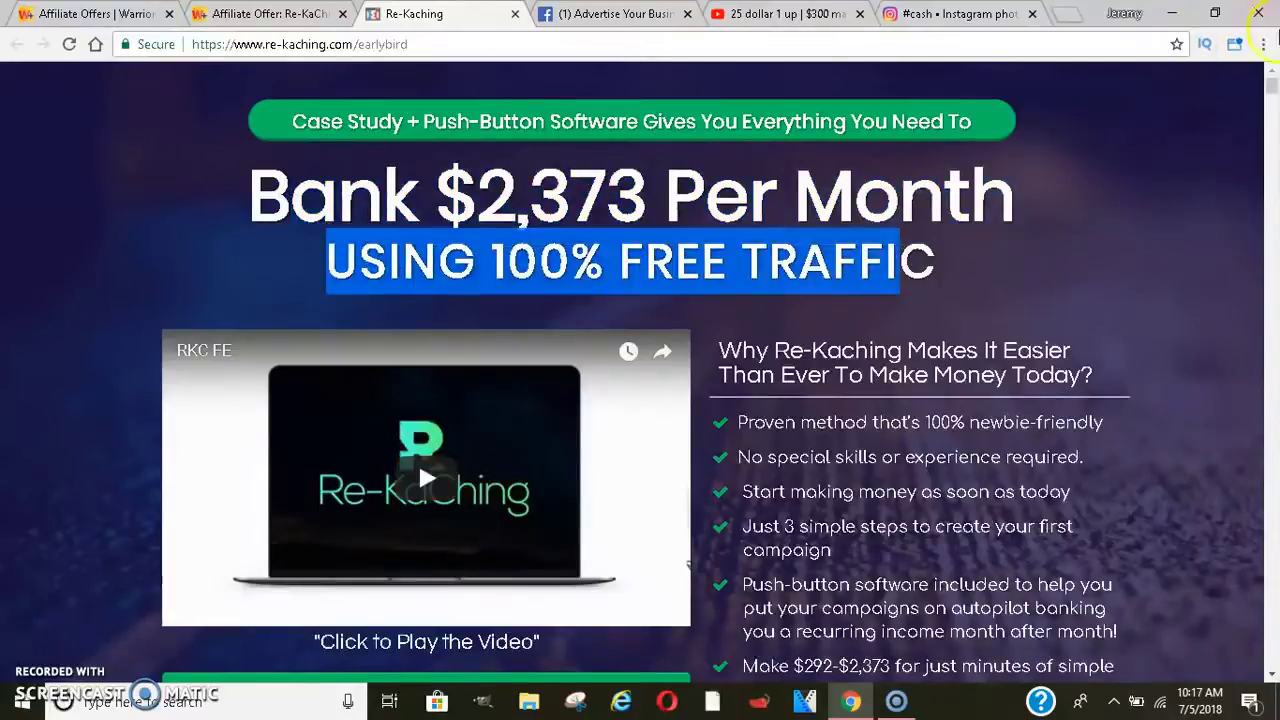
drag(1270, 86, 1272, 104)
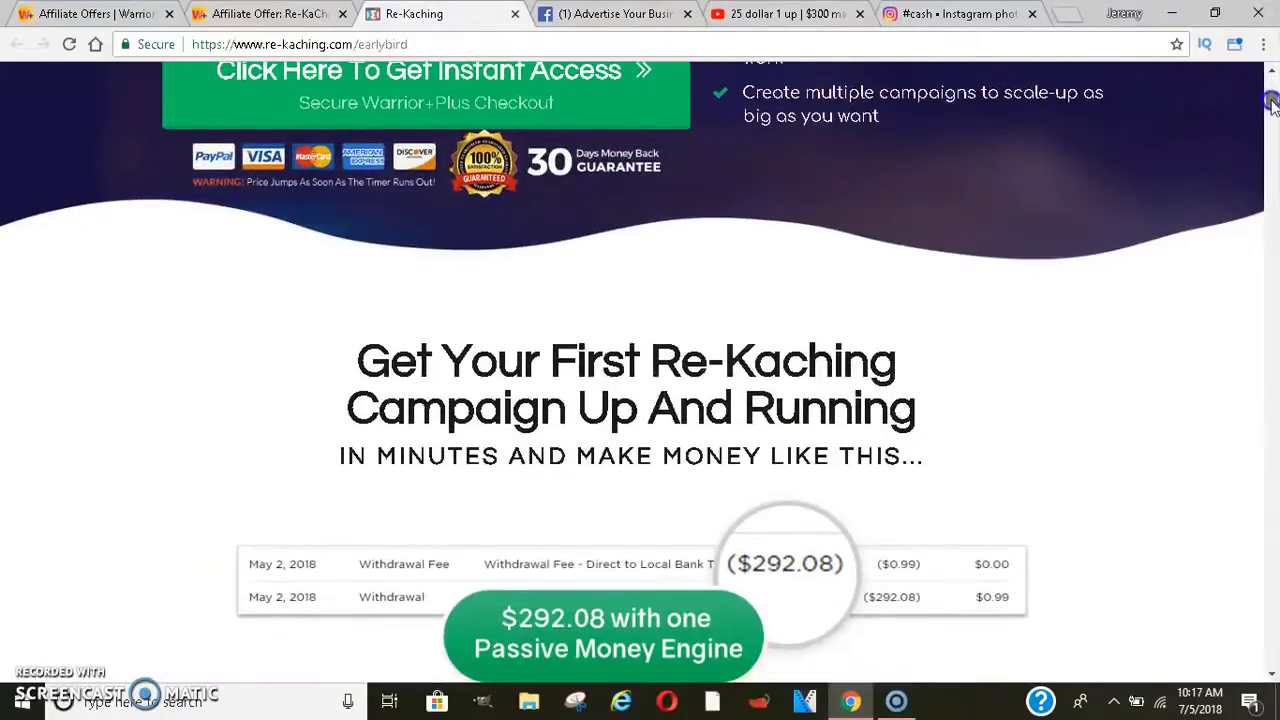
scroll(1272, 104, up, 2)
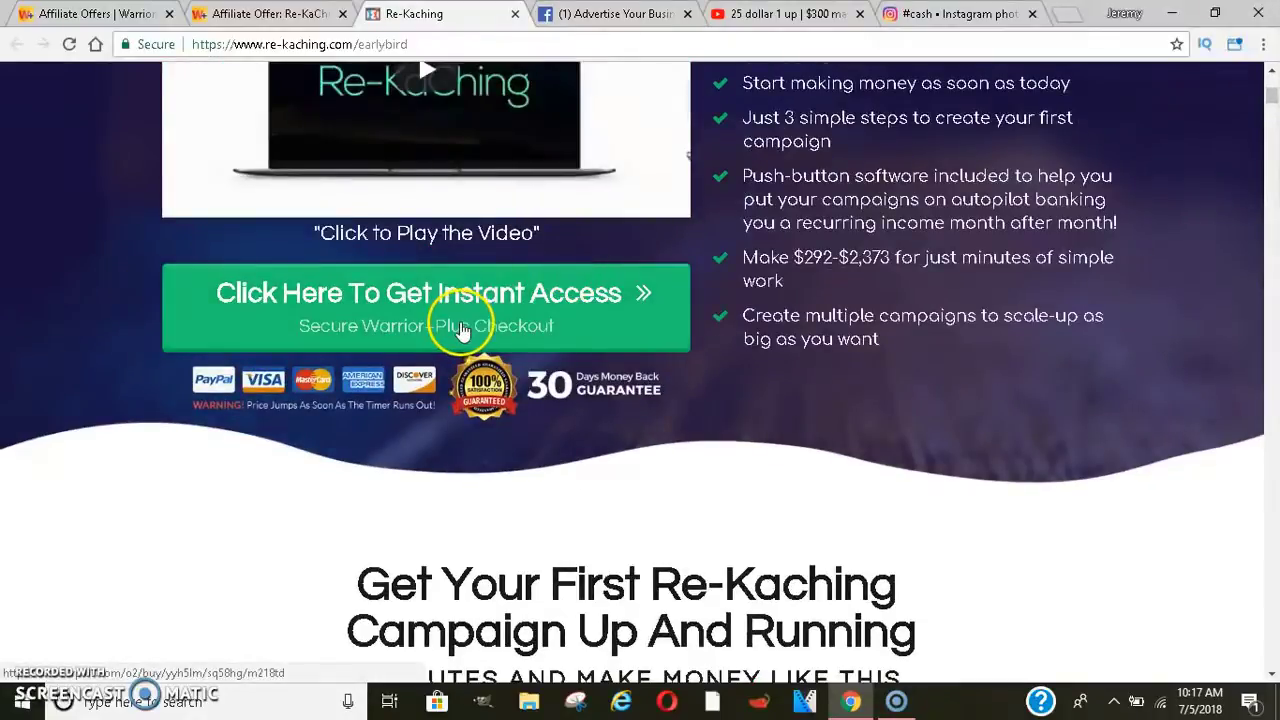
click(462, 330)
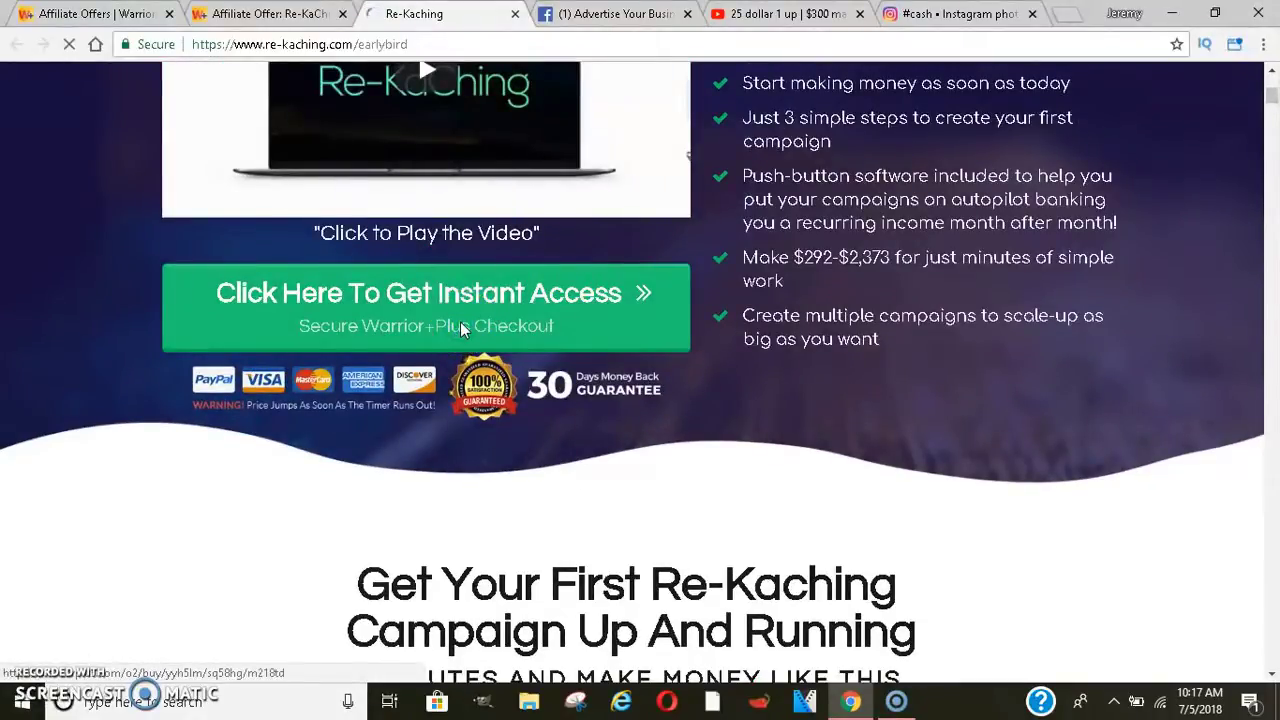
Step: Leave the Re-Kaching checkout and return to the Re-KaChing affiliate offer tab
click(865, 383)
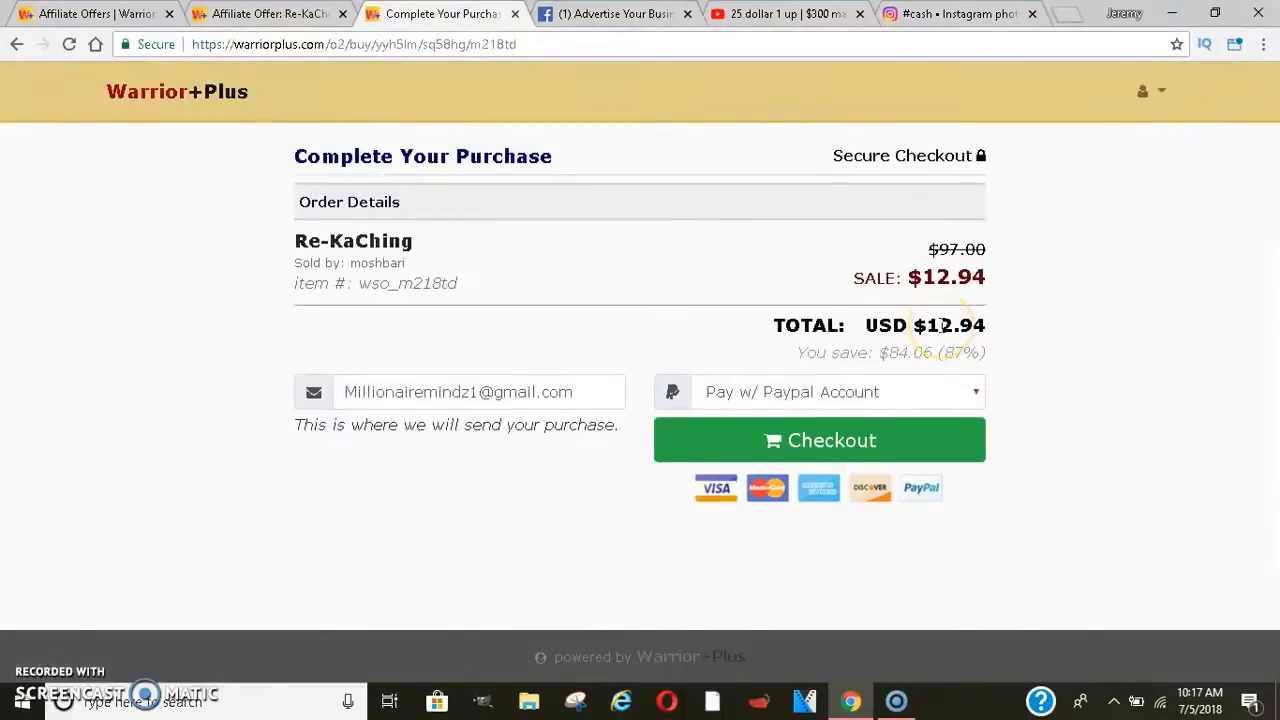
click(14, 47)
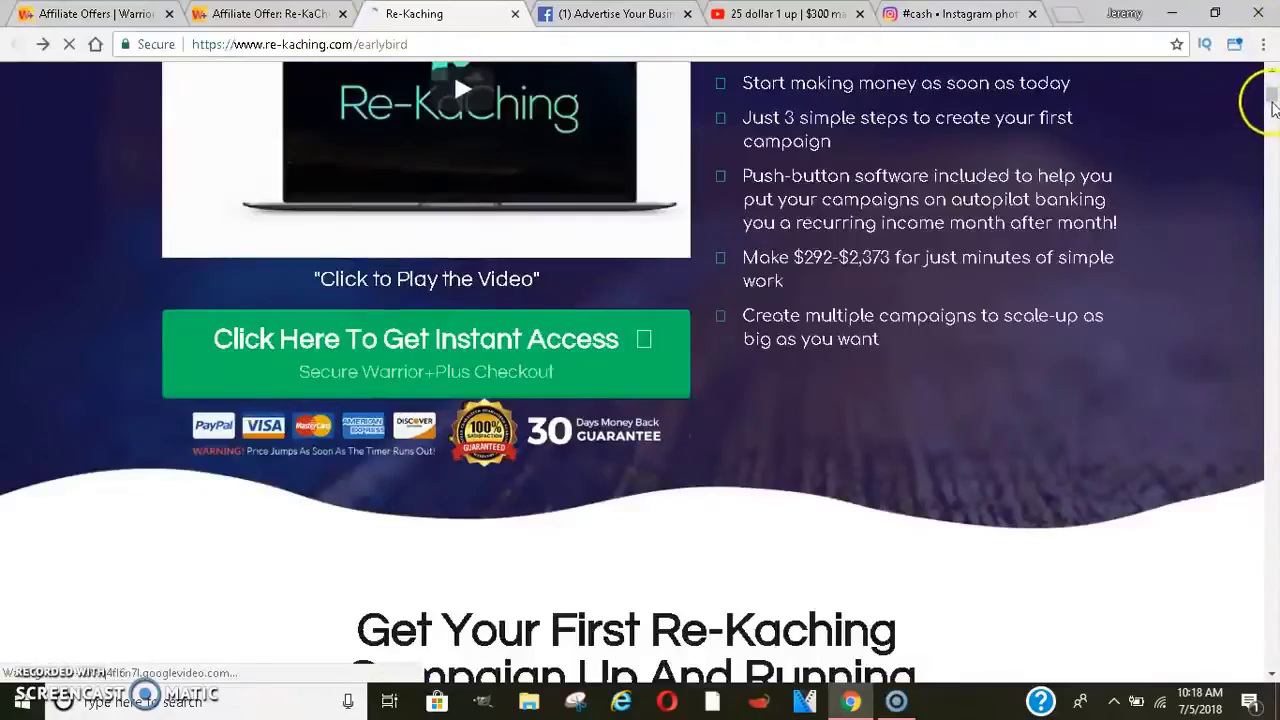
drag(1271, 106, 1273, 598)
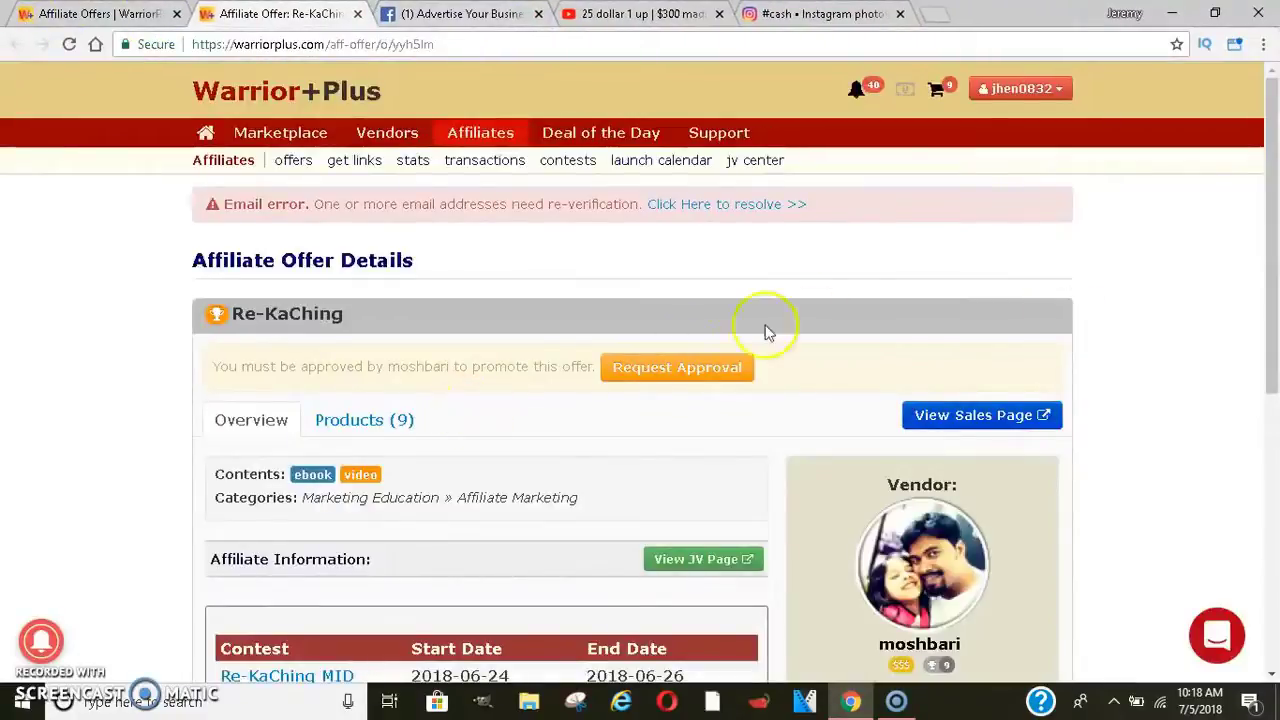
Step: Scroll down and start an approval request to promote Re-KaChing
scroll(686, 371, down, 2)
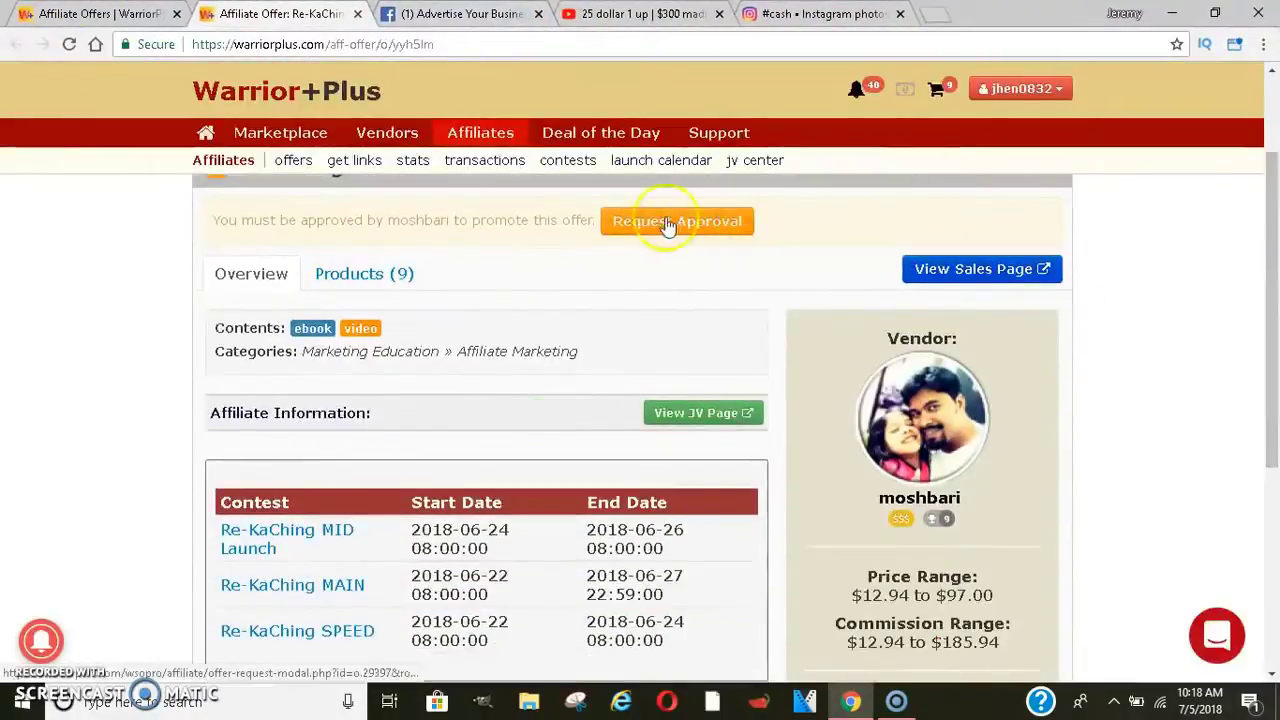
click(652, 226)
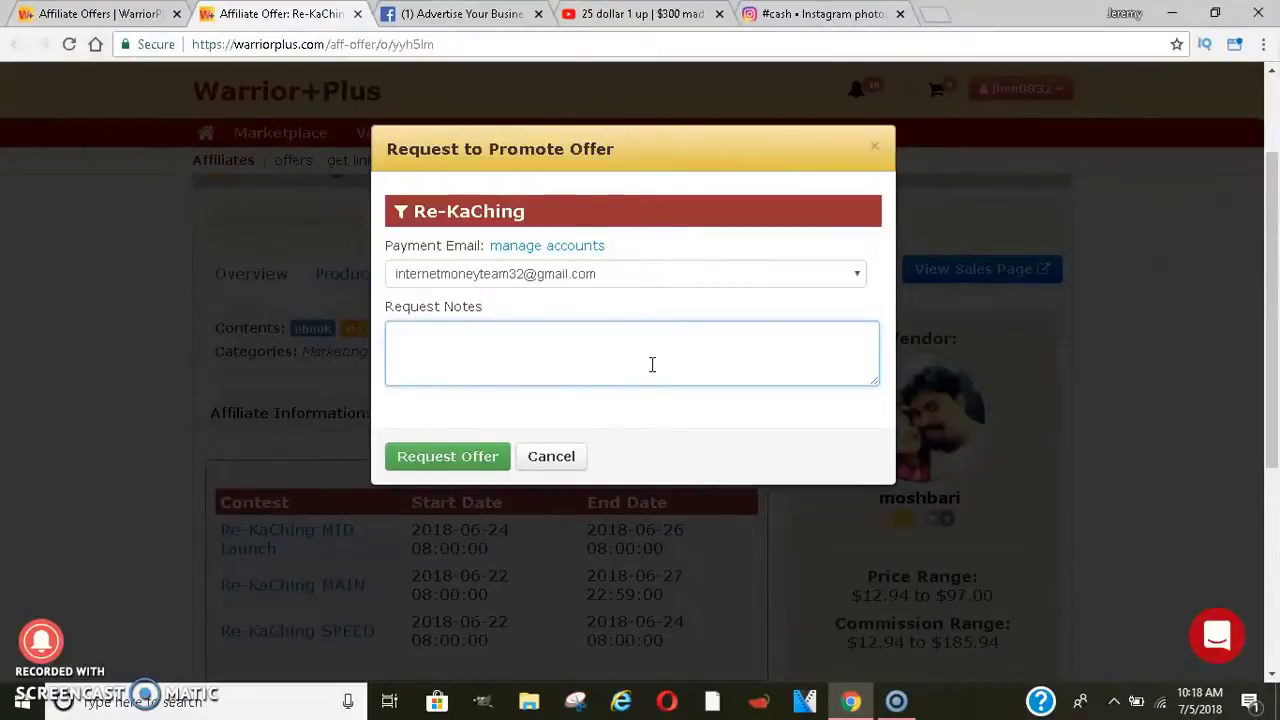
Step: Keep the current payment email, add a request note, then close the form unsent
click(587, 274)
click(716, 248)
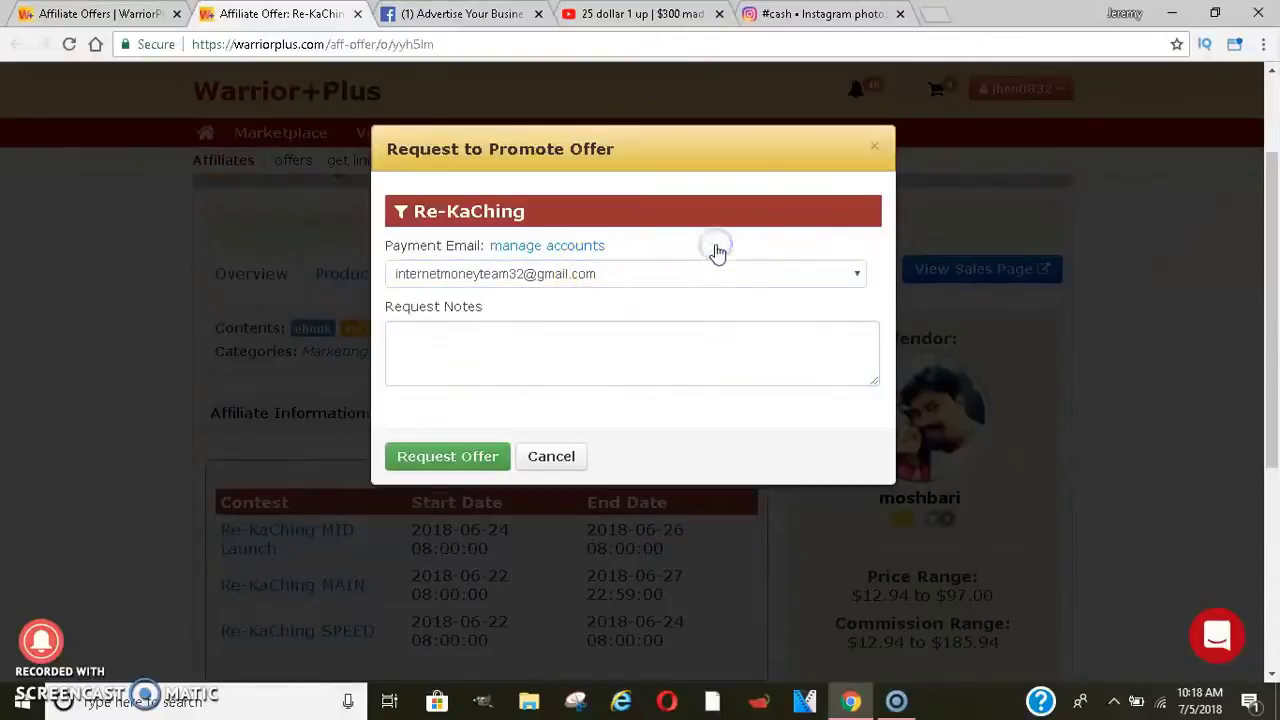
click(574, 326)
text(i have an audience that i wanna promote to)
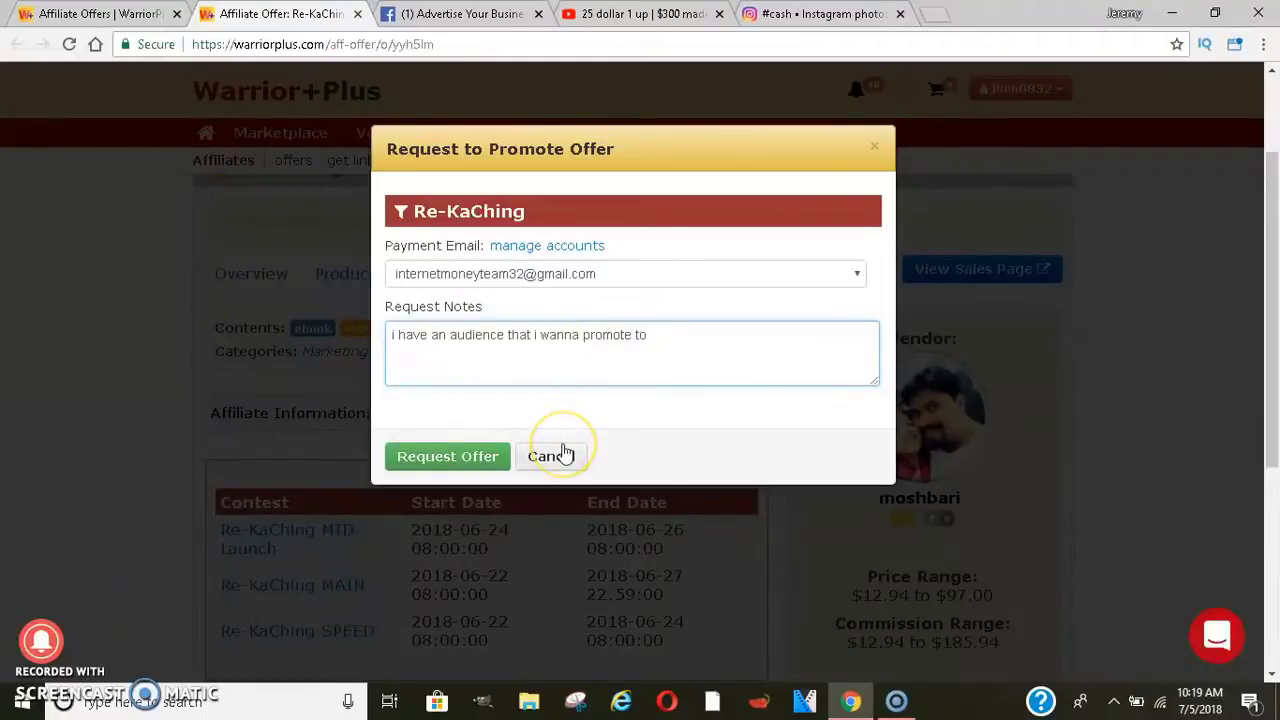
click(874, 147)
drag(1274, 250, 1276, 185)
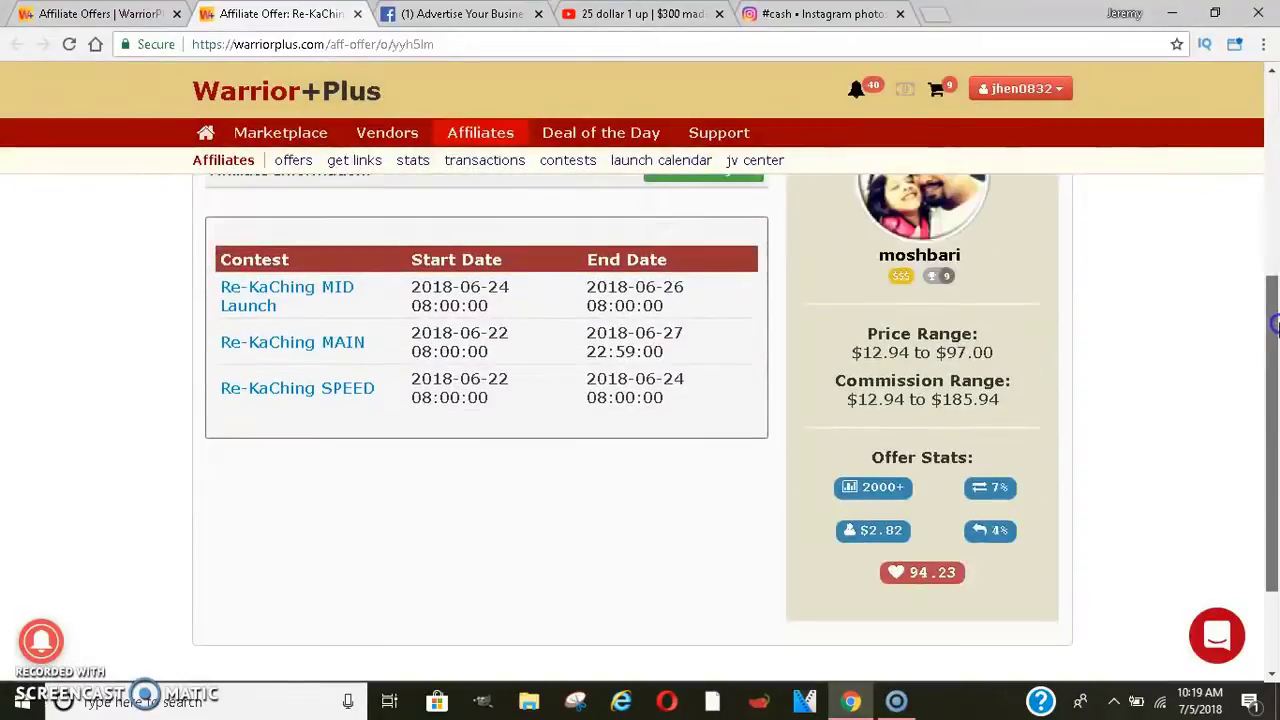
Step: Generate the Printly affiliate link from the approved 'get links' list
click(346, 161)
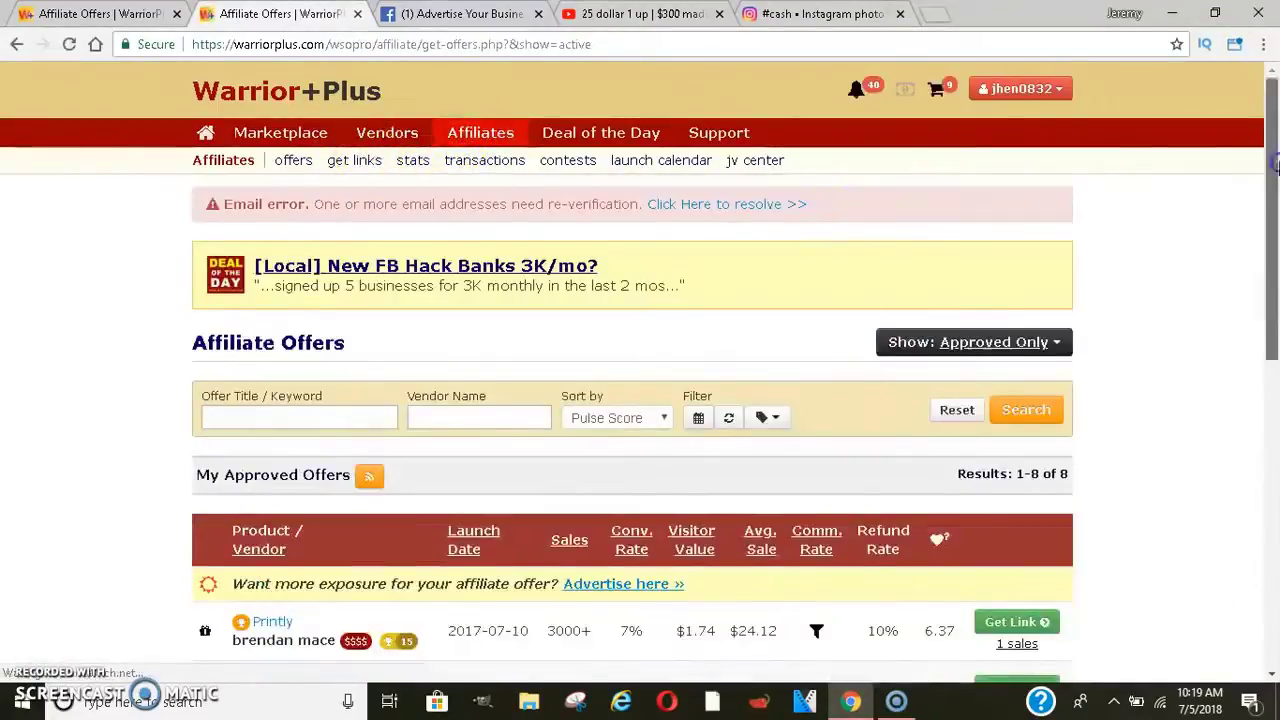
drag(1276, 158, 1276, 340)
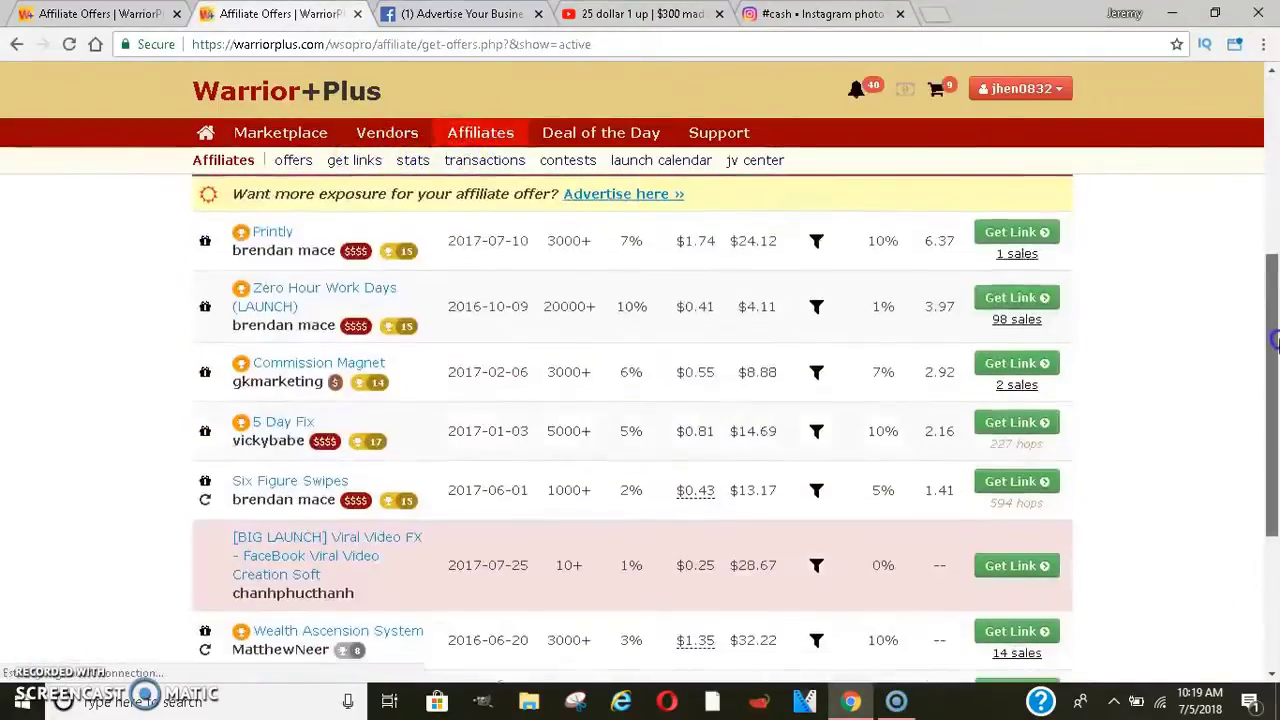
click(1018, 238)
mouse_move(1016, 254)
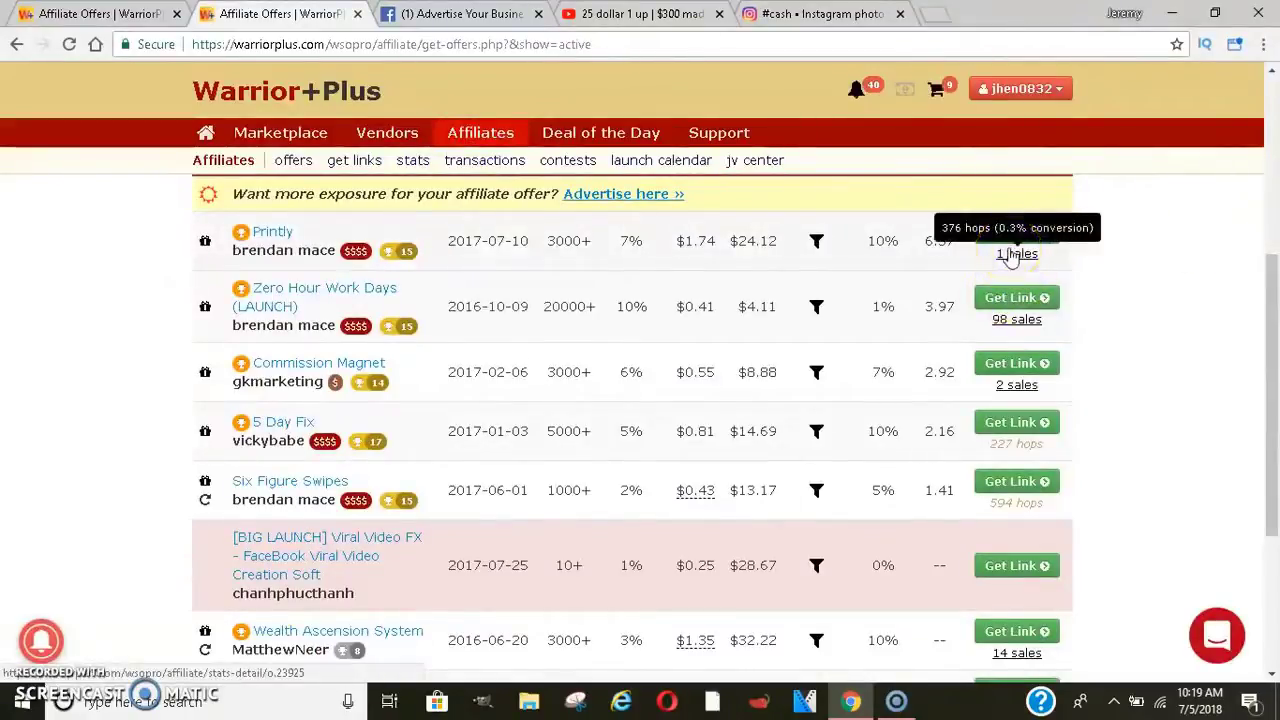
click(1042, 238)
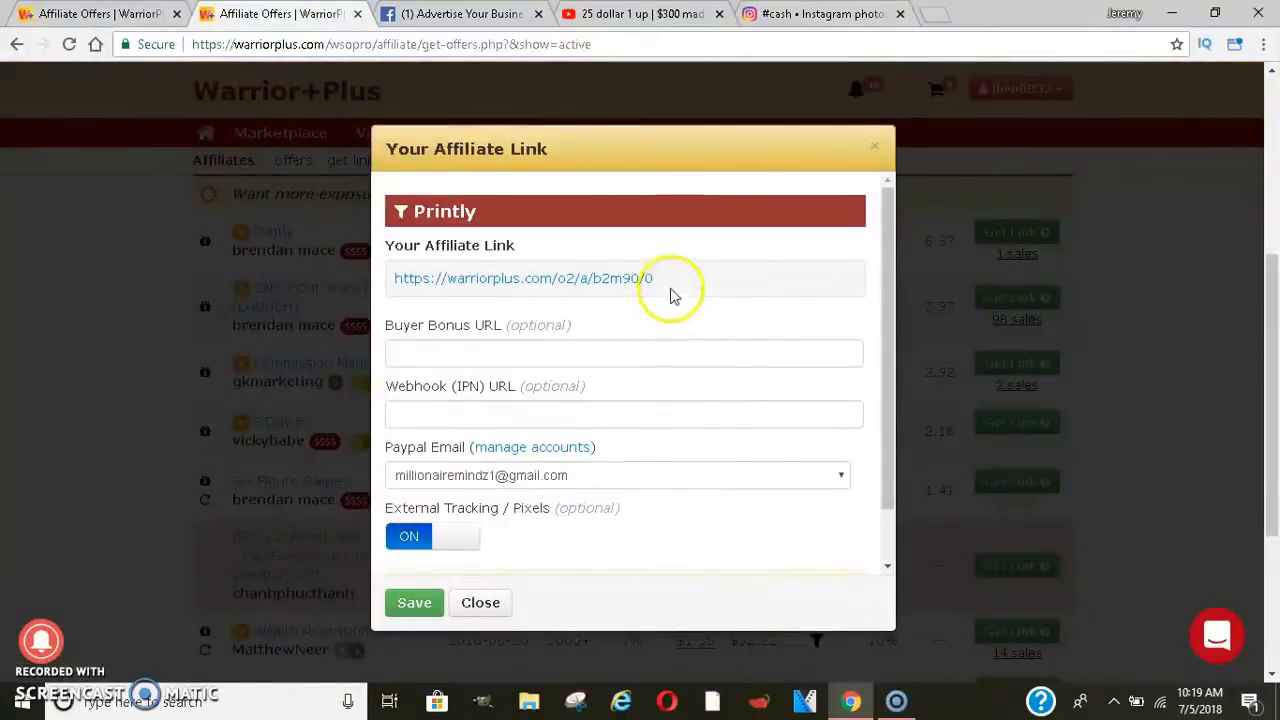
Step: Select the full Printly affiliate URL and copy it to the clipboard
drag(670, 290, 408, 280)
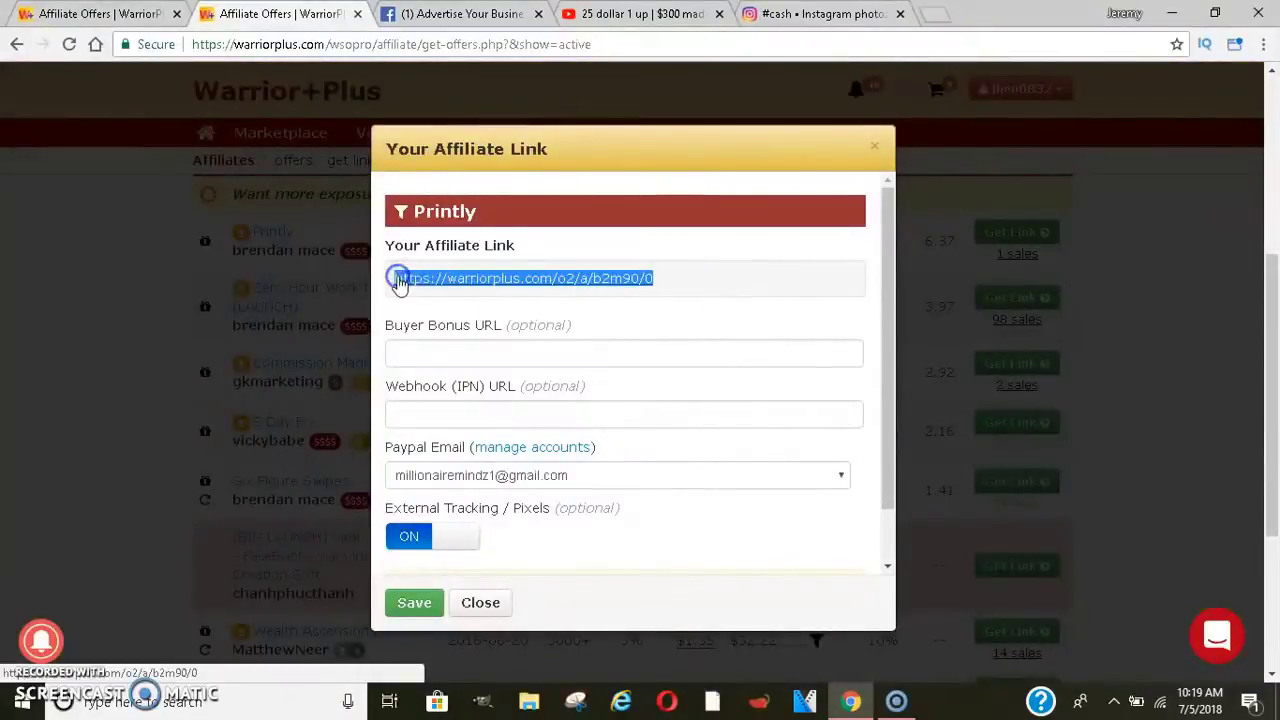
drag(528, 268, 563, 293)
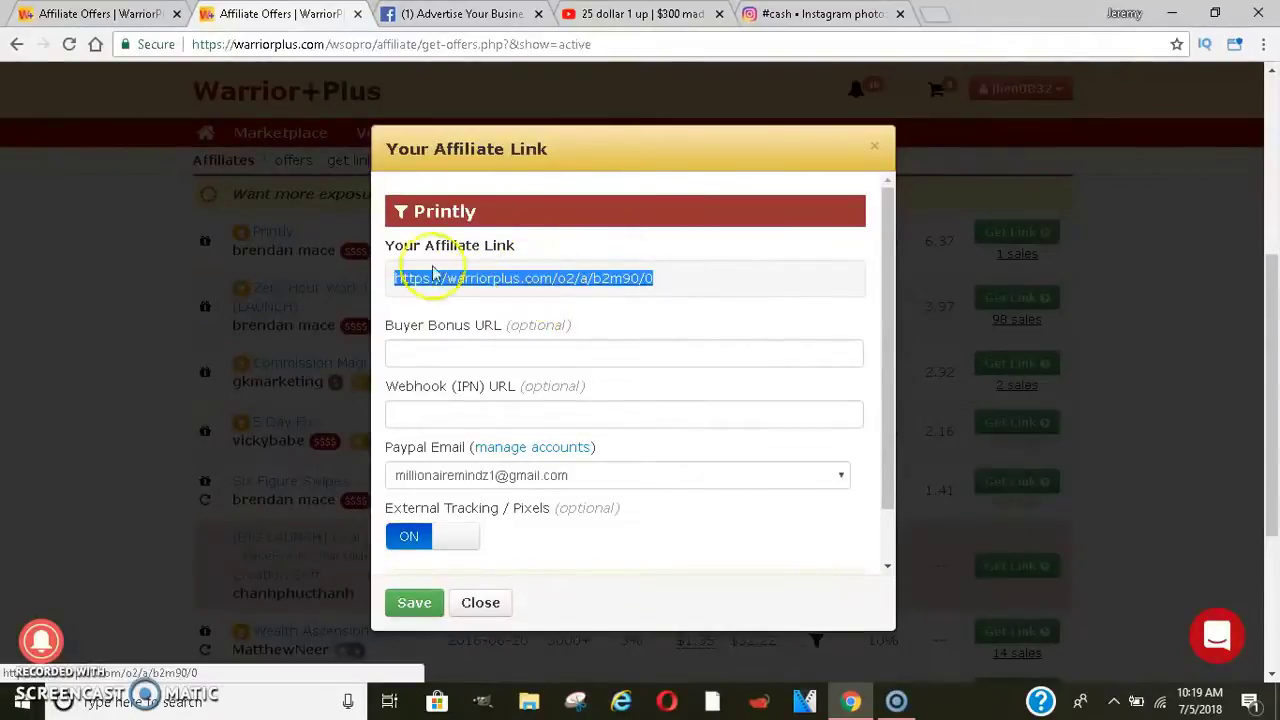
click(477, 270)
right_click(477, 270)
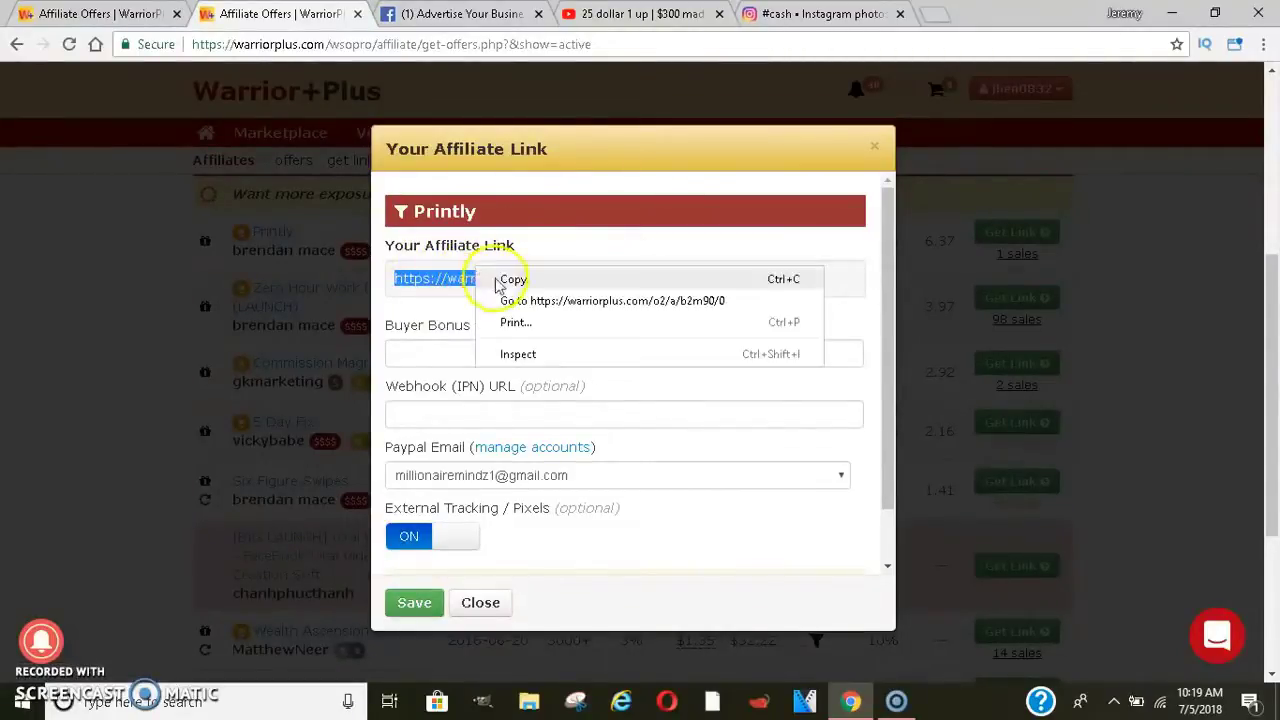
right_click(452, 278)
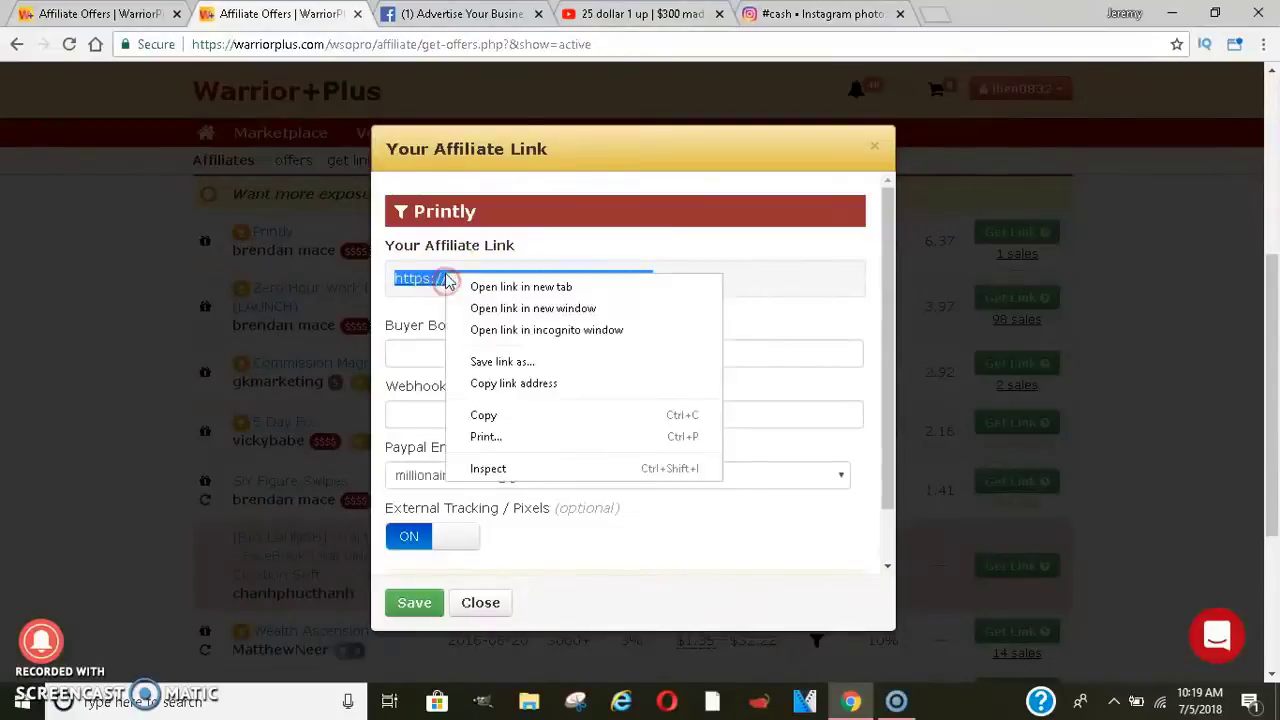
click(488, 412)
Step: Load bitly.com in a new browser tab
click(932, 14)
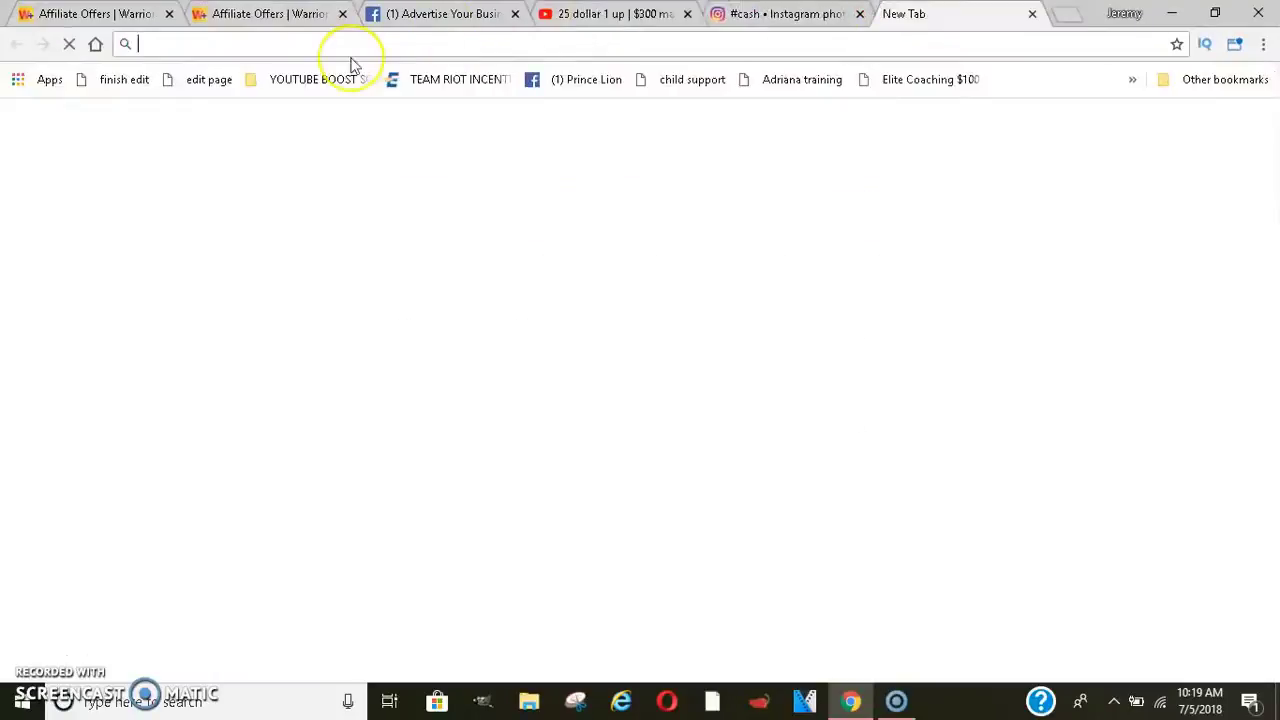
text(bit)
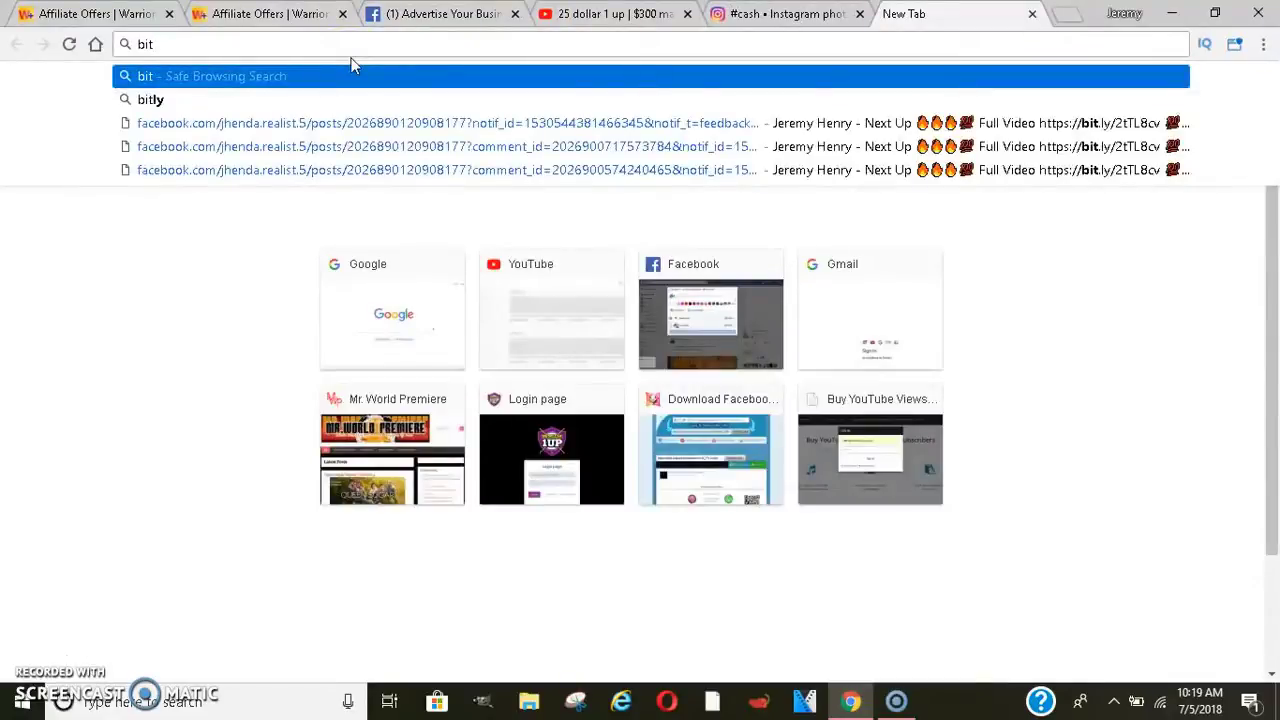
text(ly)
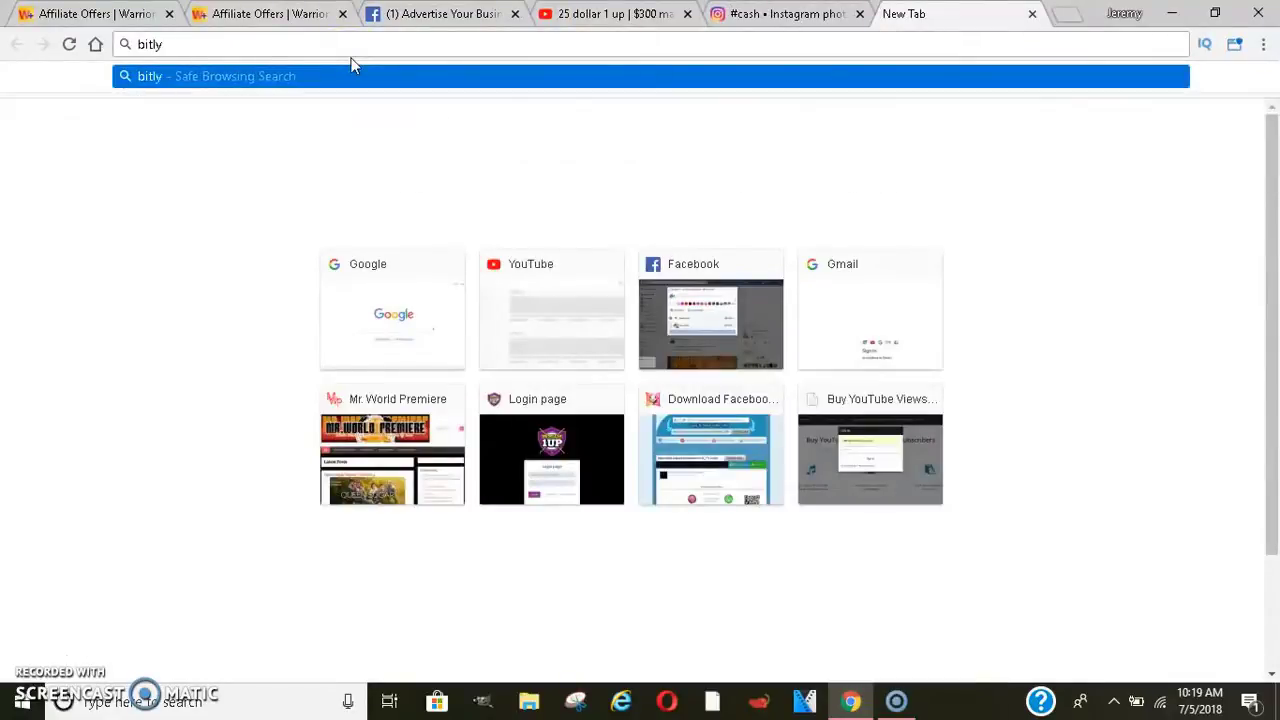
text(.com)
key(Return)
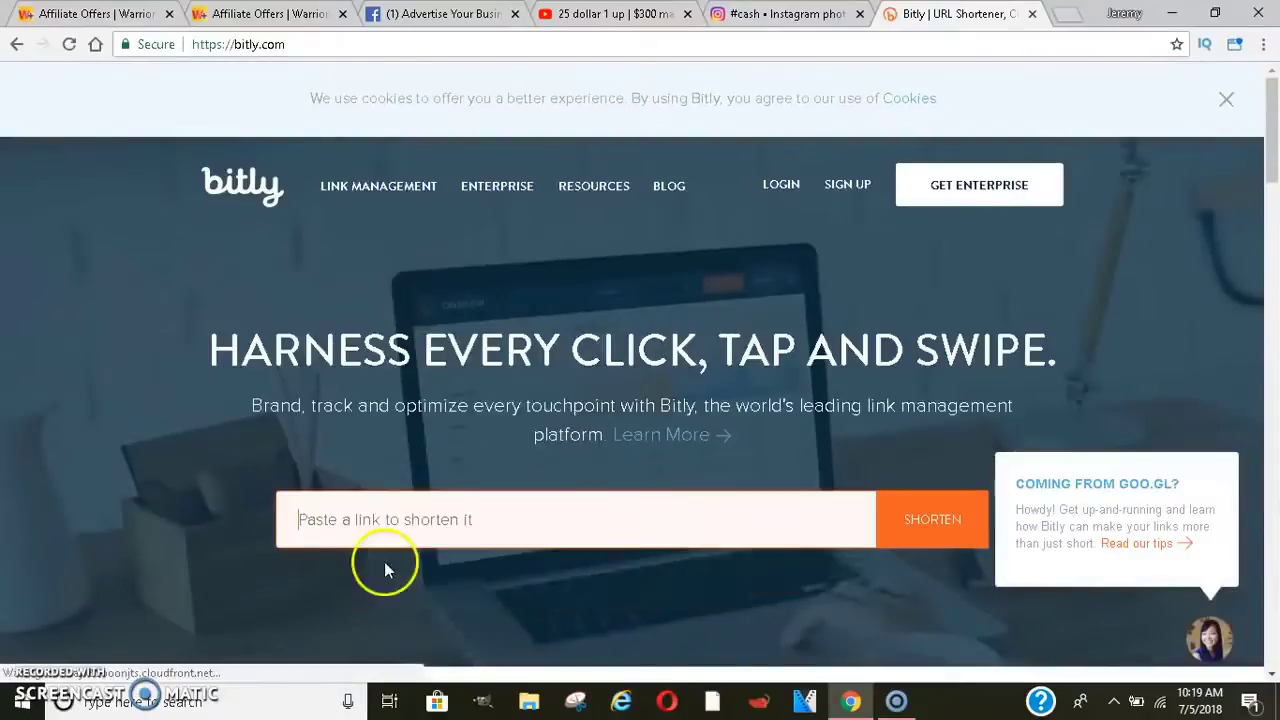
Step: Paste the Printly affiliate link, shorten it to bit.ly/2zaUlwD, and copy it
click(345, 519)
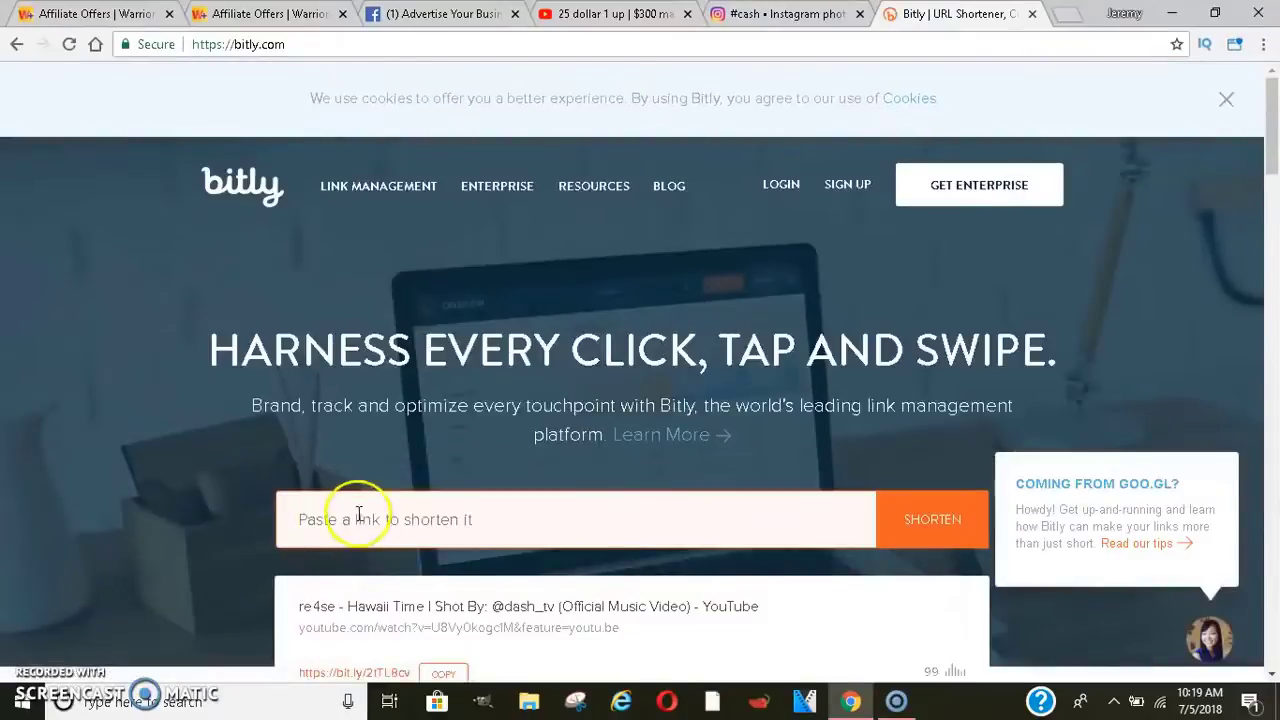
key(ctrl+v)
click(900, 505)
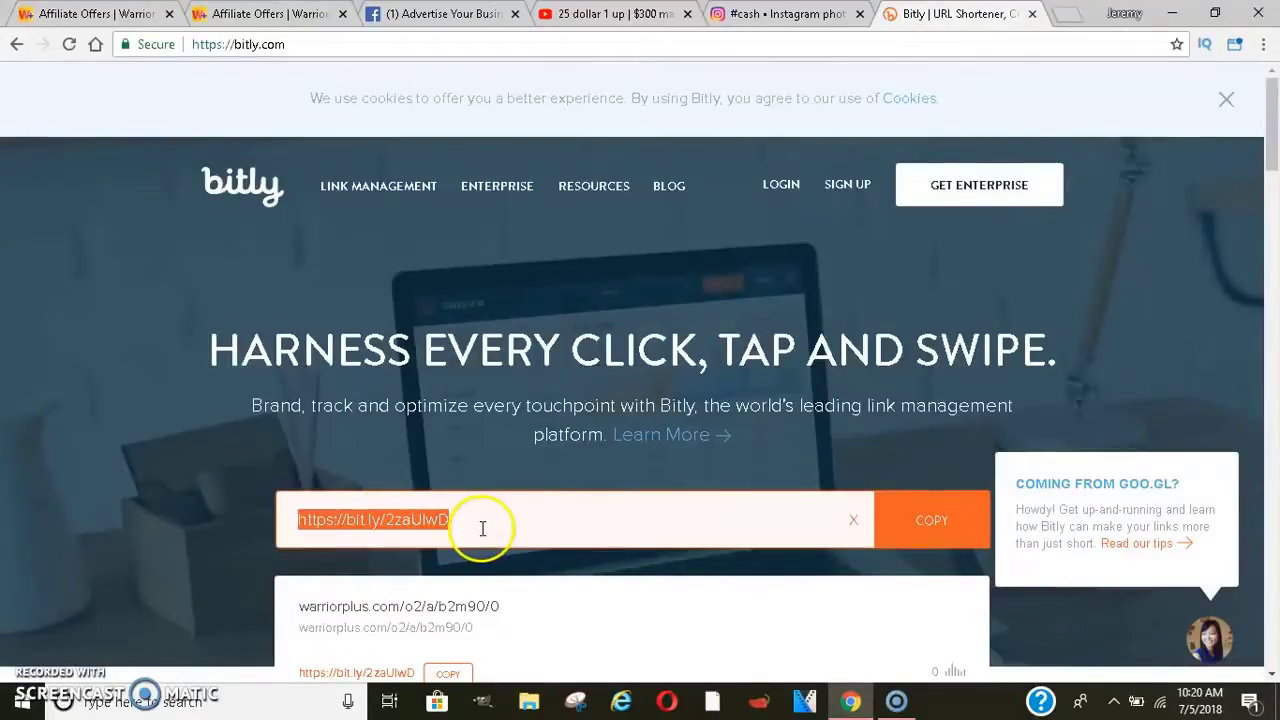
click(948, 543)
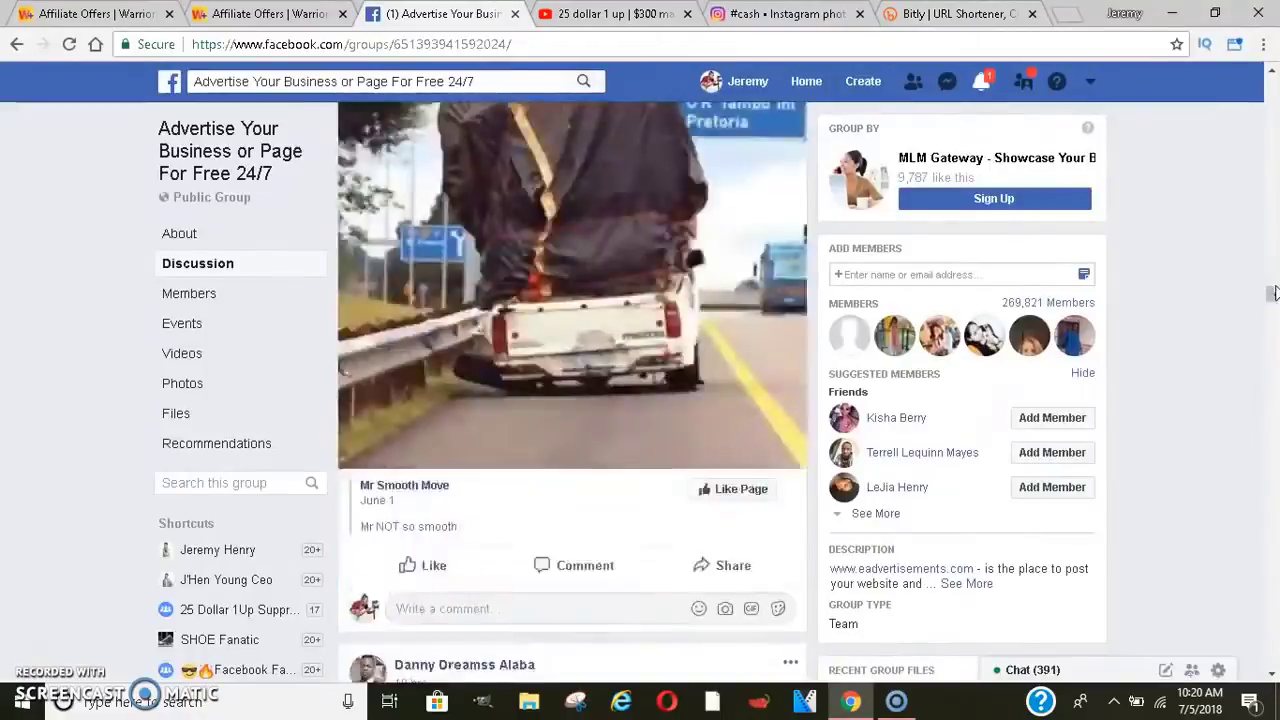
scroll(1273, 211, up, 3)
scroll(1273, 190, up, 3)
scroll(1273, 165, up, 3)
scroll(1273, 135, up, 3)
scroll(1273, 135, up, 3)
scroll(1273, 132, up, 3)
scroll(1273, 128, up, 2)
scroll(1275, 128, up, 3)
scroll(1275, 129, up, 3)
scroll(1274, 130, up, 3)
scroll(1273, 132, up, 3)
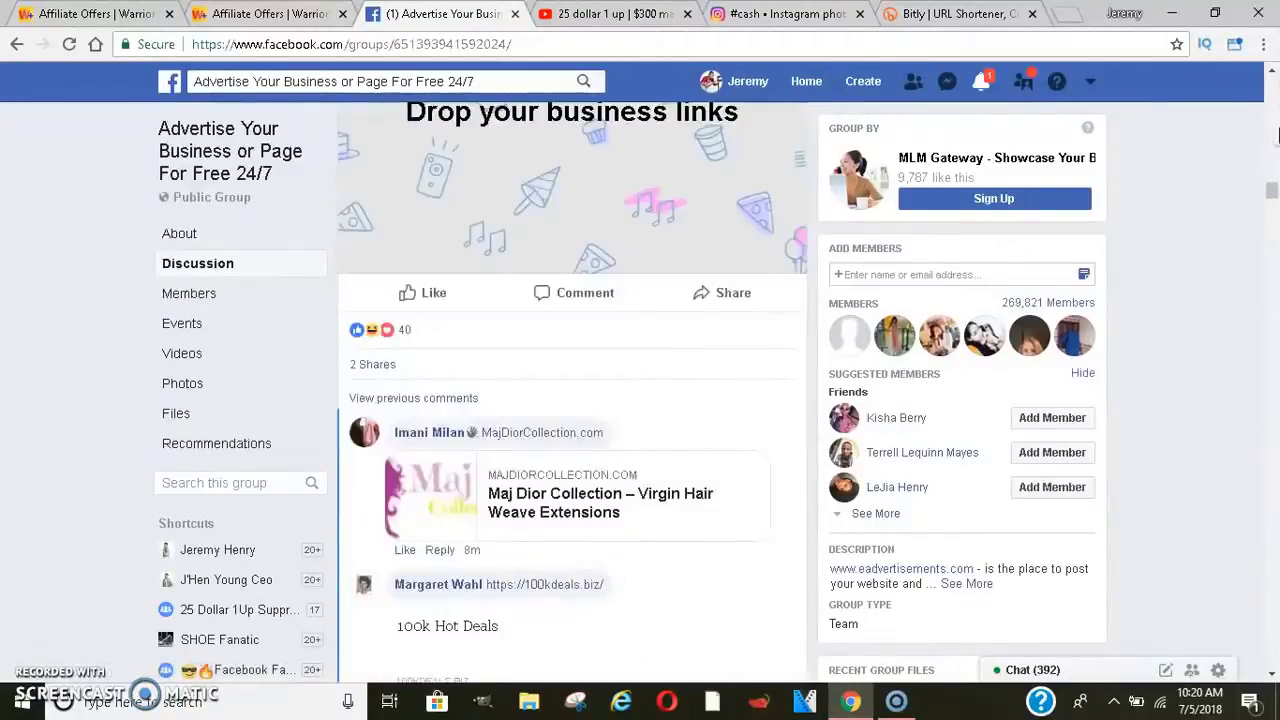
scroll(1275, 130, up, 5)
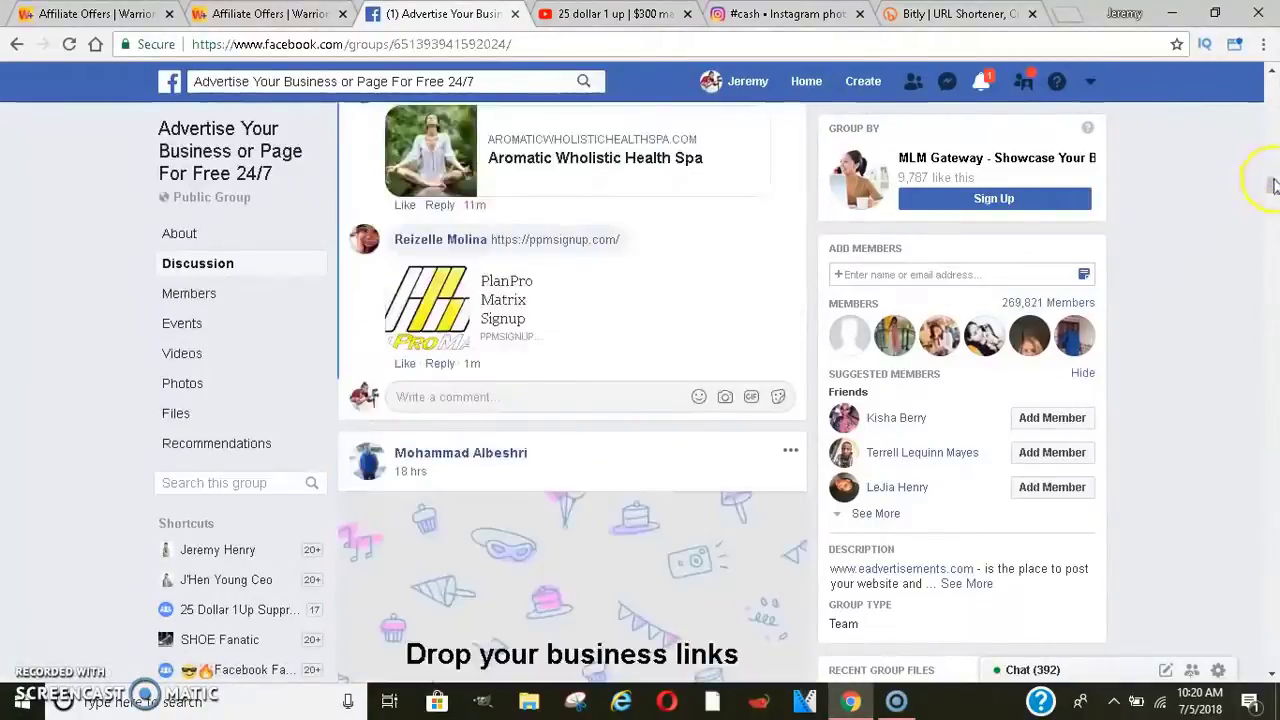
mouse_move(1273, 186)
mouse_down()
mouse_move(1273, 63)
mouse_move(1273, 95)
mouse_up()
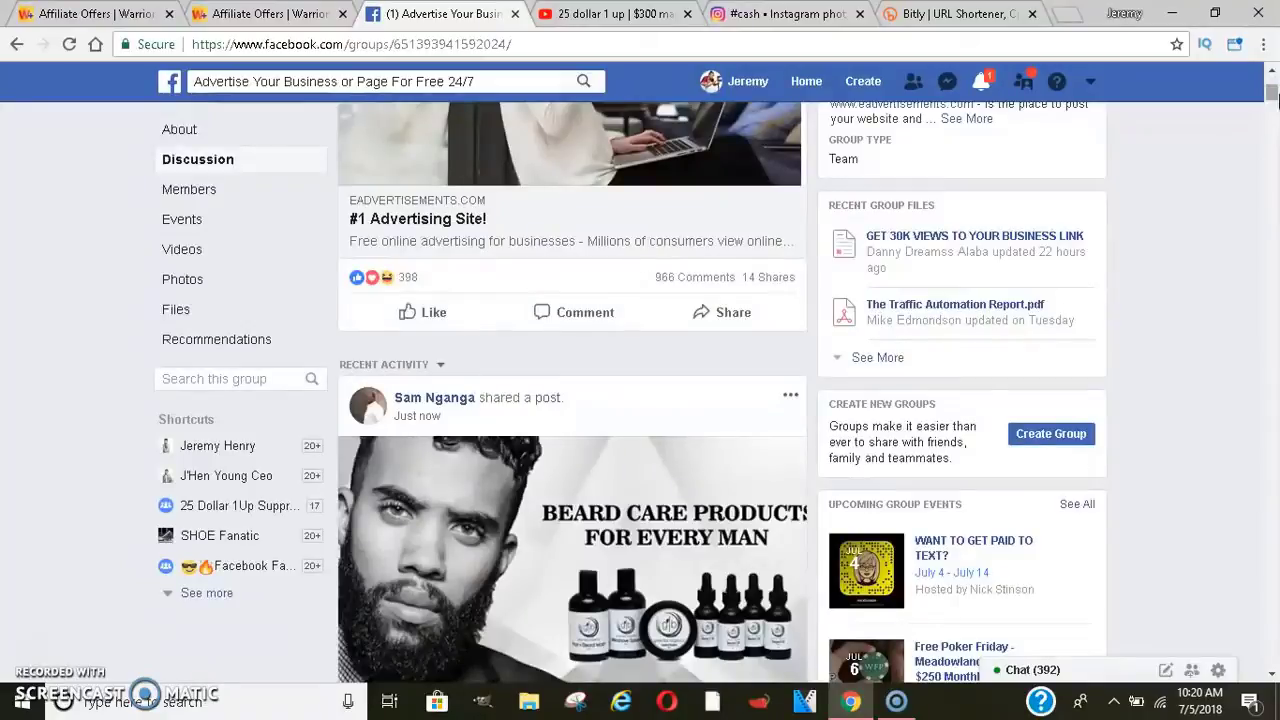
drag(1275, 97, 1273, 170)
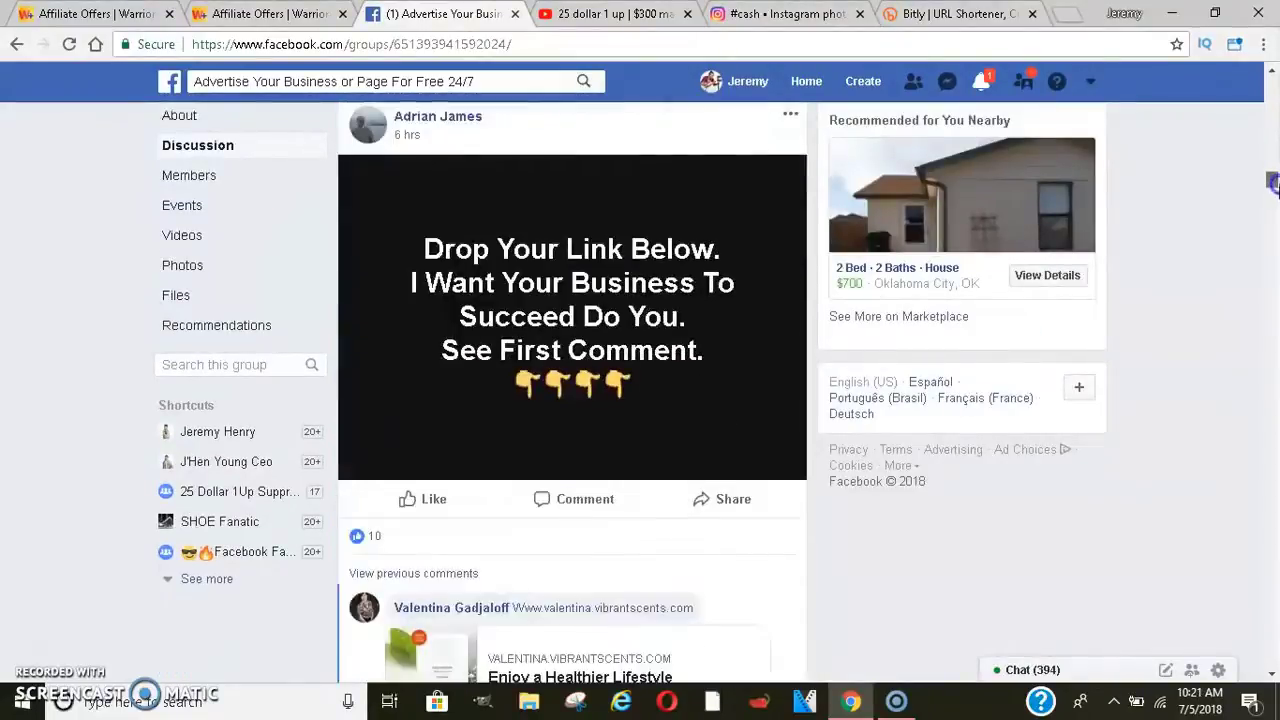
drag(1273, 174, 1273, 182)
mouse_move(1275, 52)
mouse_down()
mouse_move(1273, 35)
mouse_move(1273, 92)
mouse_up()
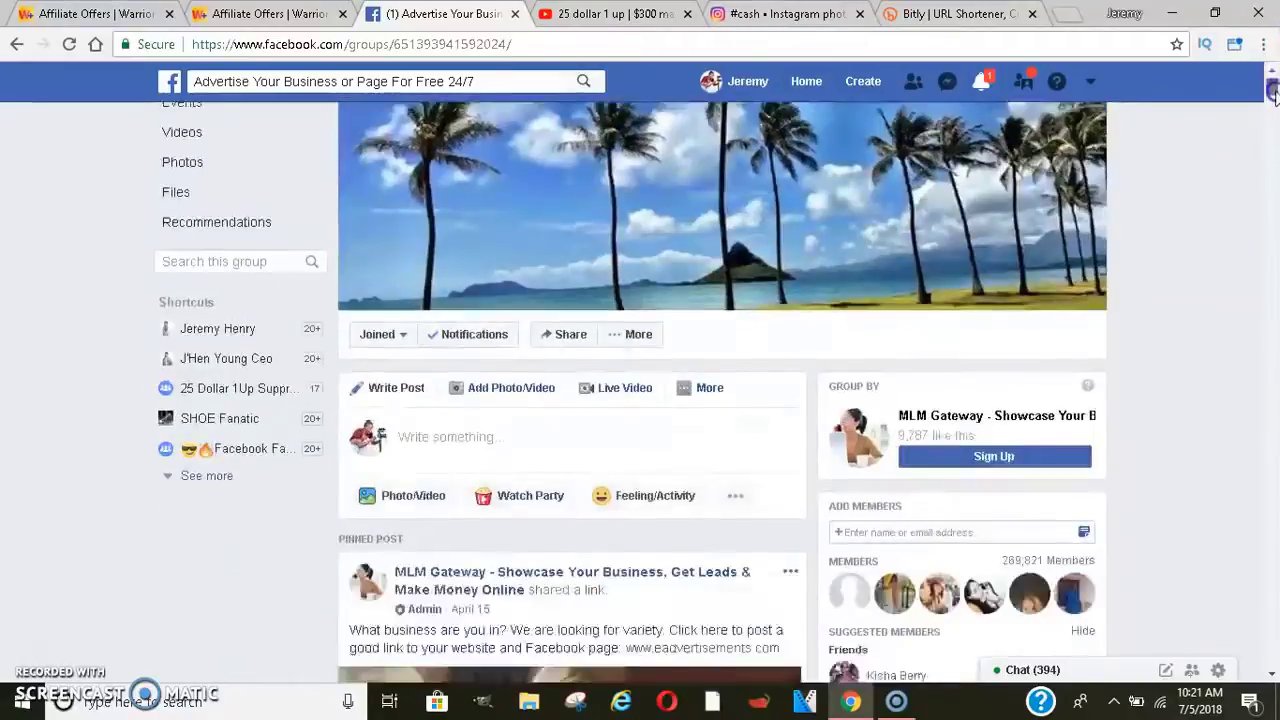
scroll(1273, 92, down, 1)
scroll(1273, 92, up, 2)
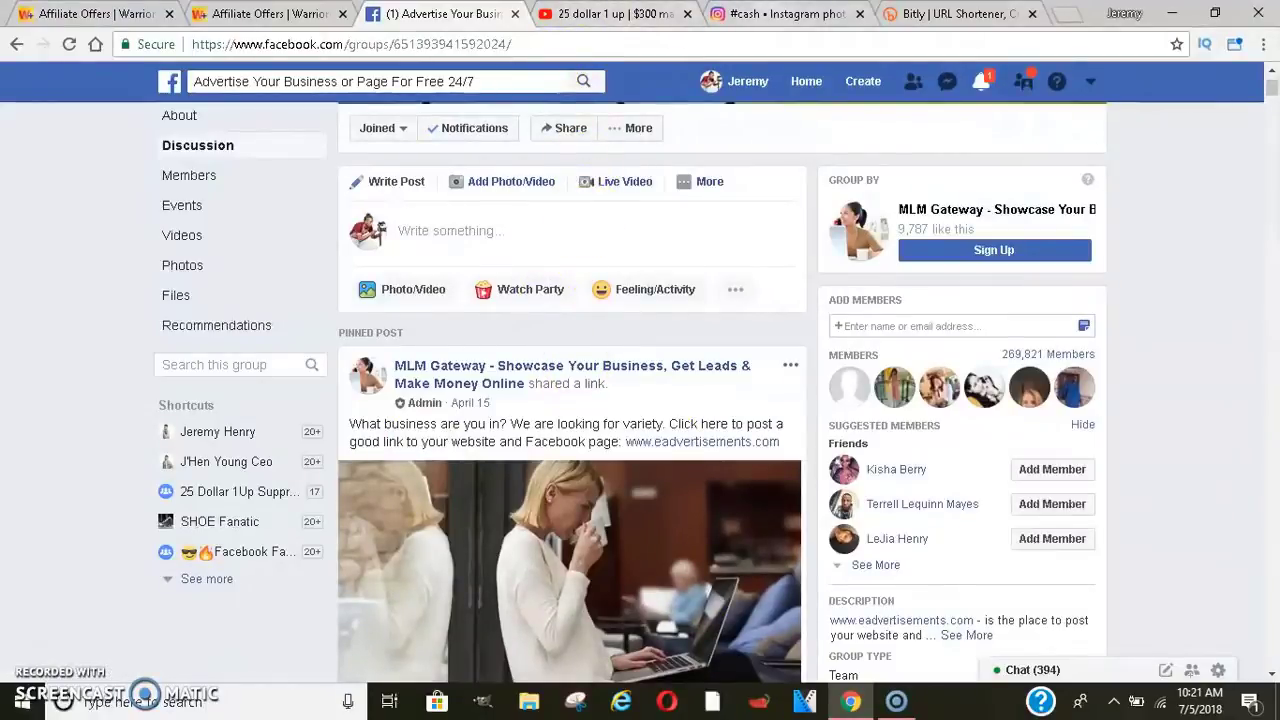
Step: Switch to the Instagram #cash page and watch the first Most Recent video post
key(ctrl+Tab)
key(ctrl+Tab)
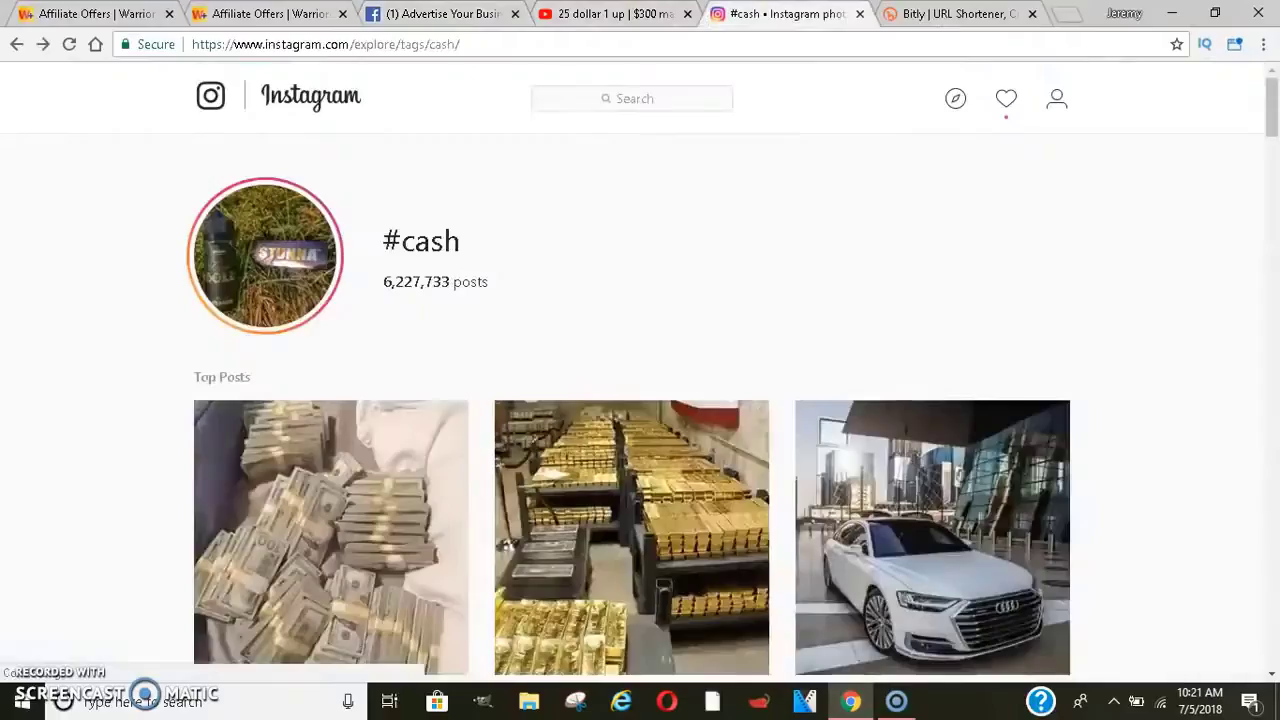
click(646, 97)
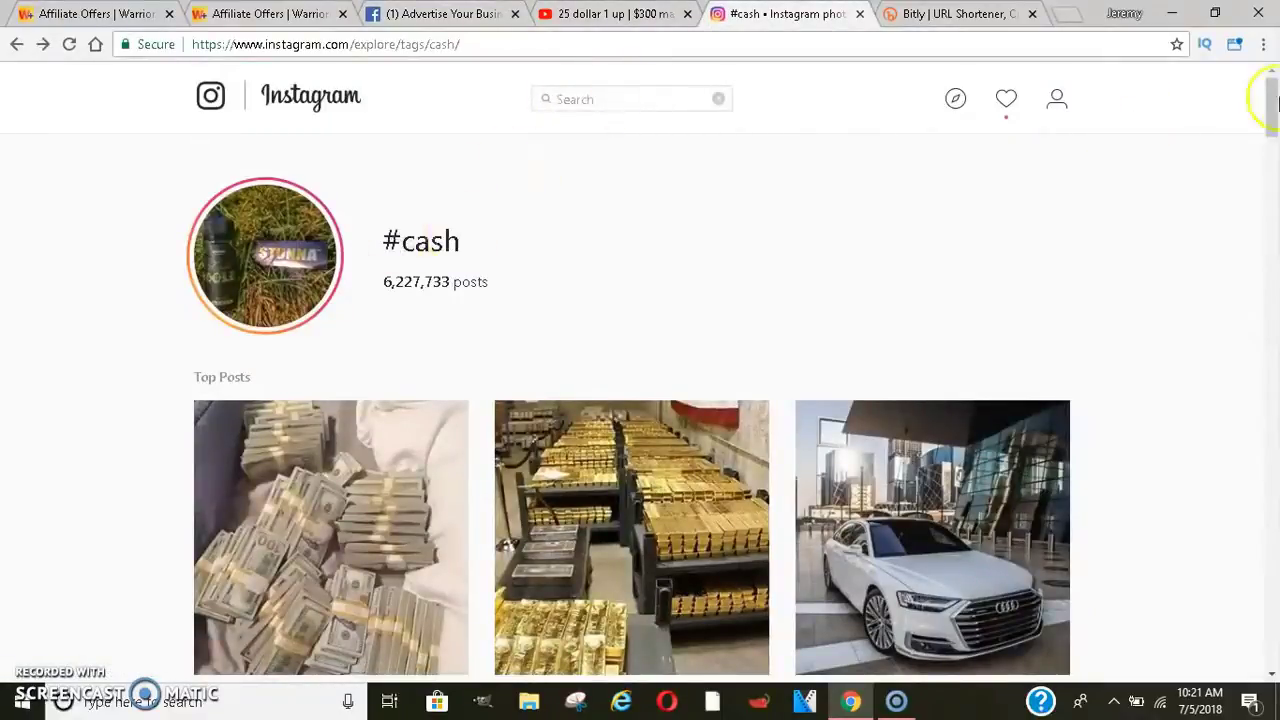
drag(1270, 88, 1273, 209)
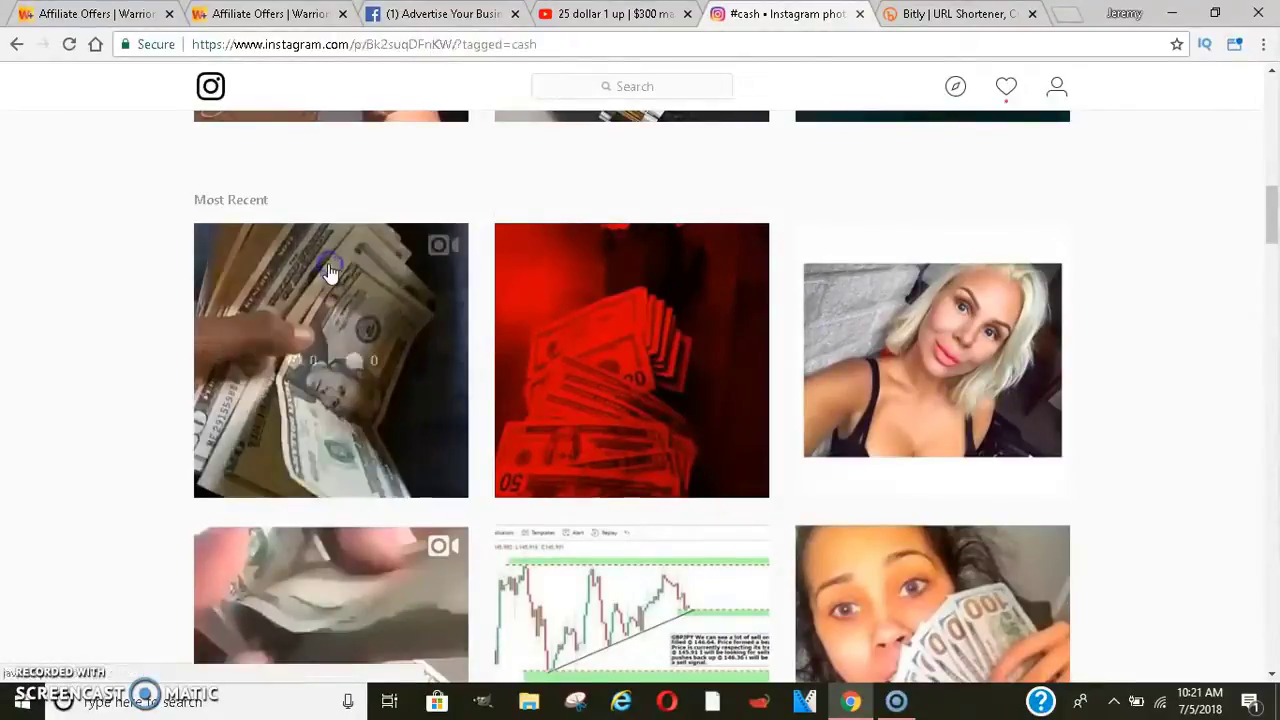
click(330, 272)
click(752, 236)
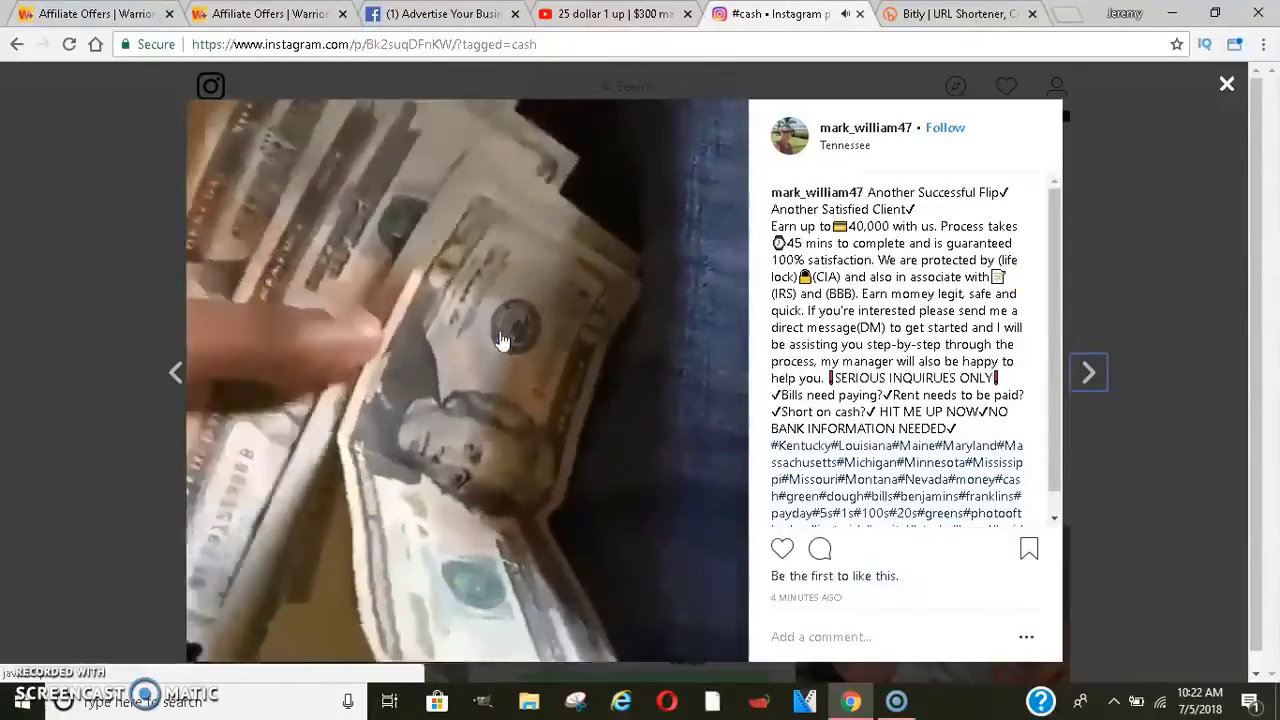
click(699, 240)
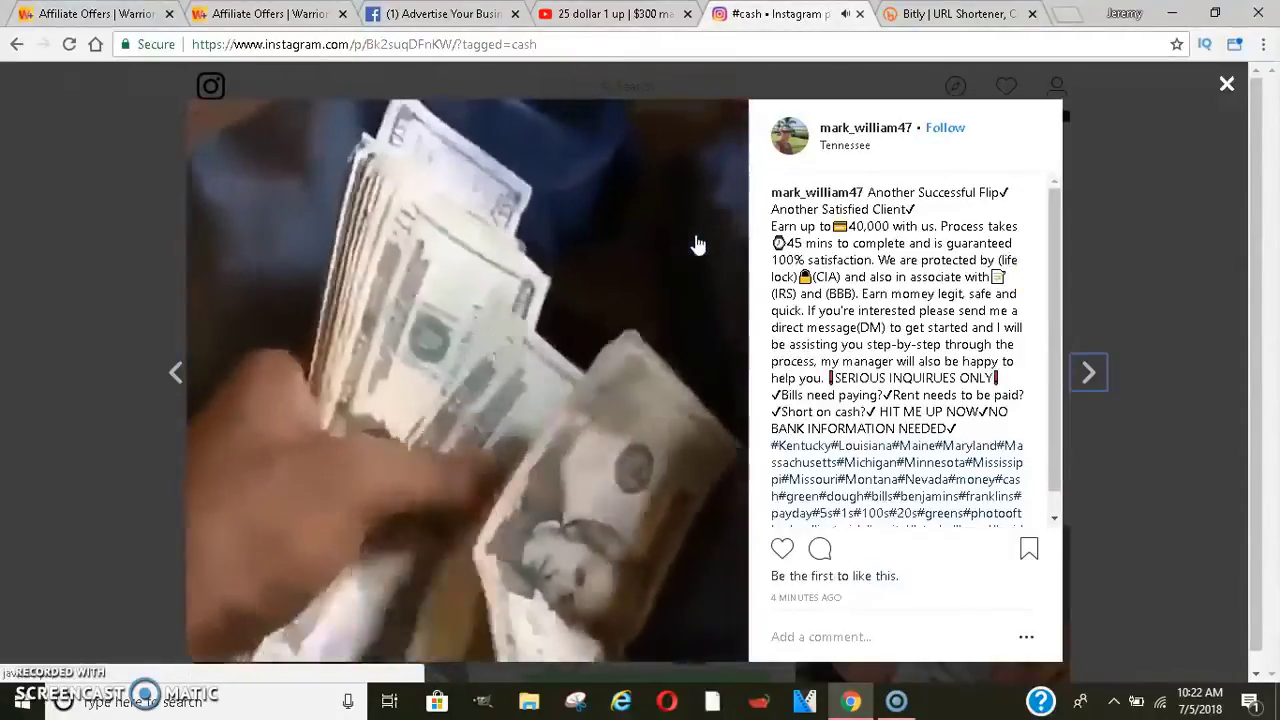
click(129, 258)
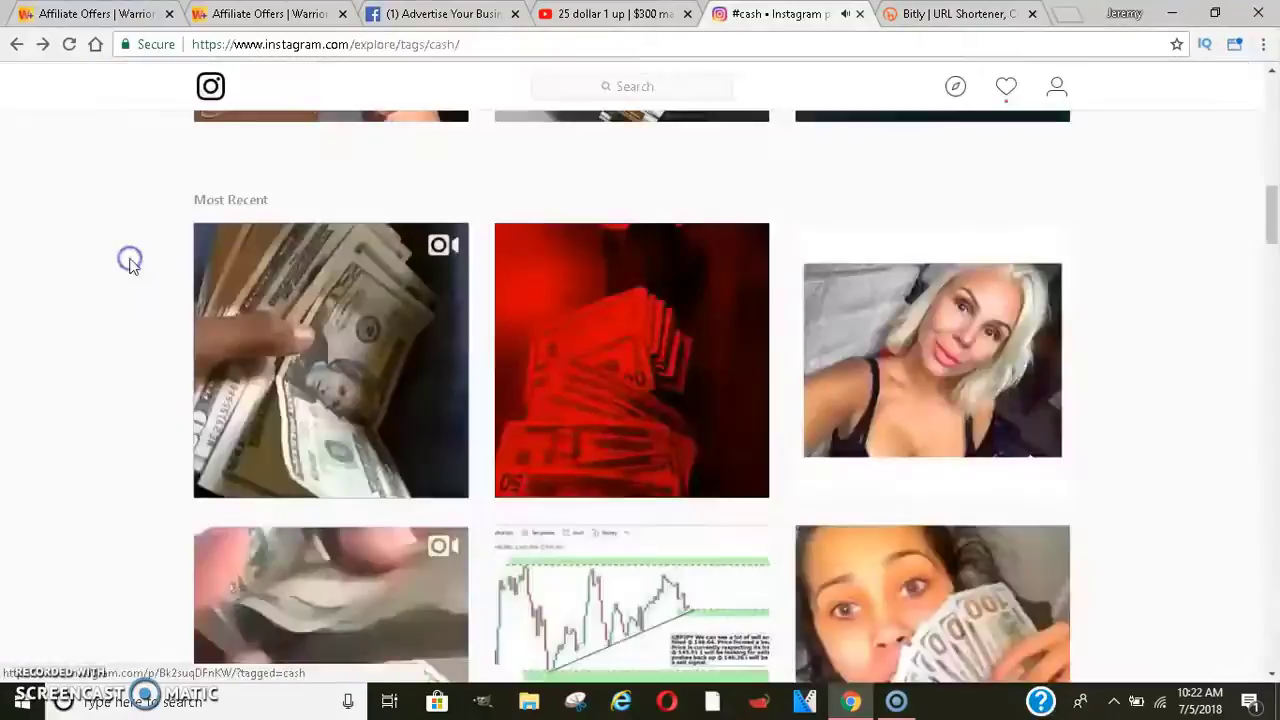
click(440, 14)
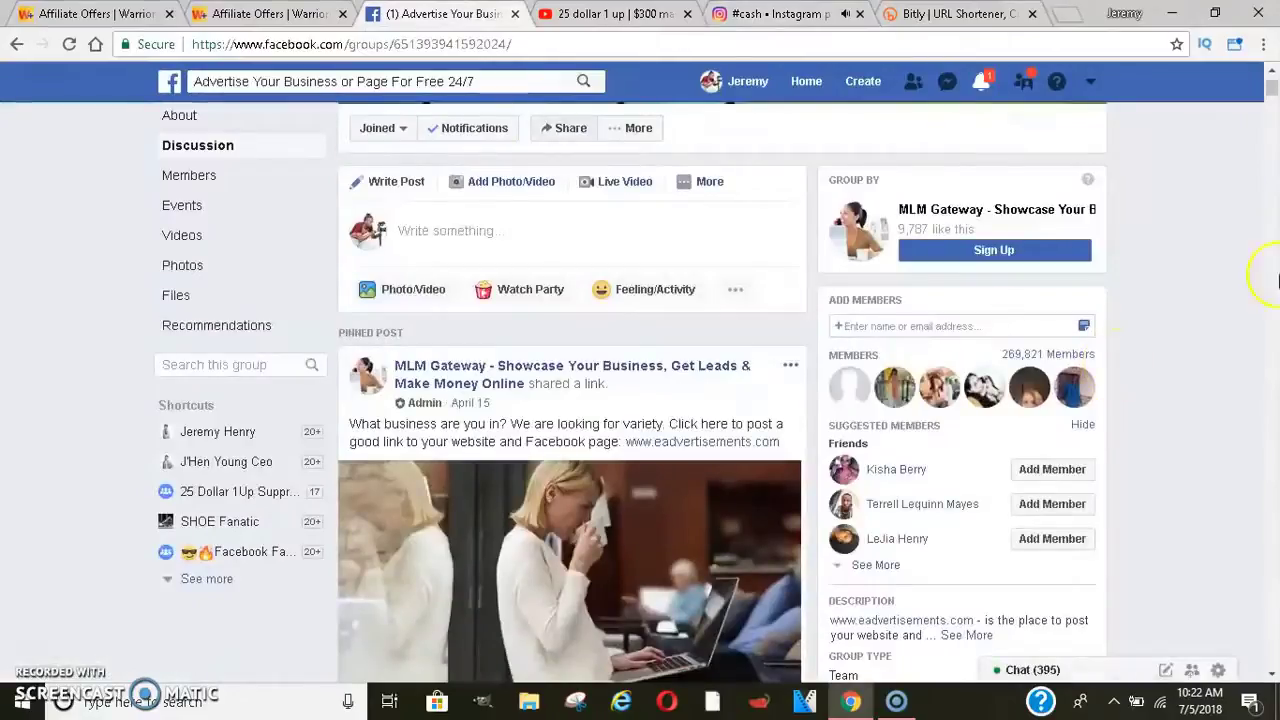
scroll(1270, 95, down, 5)
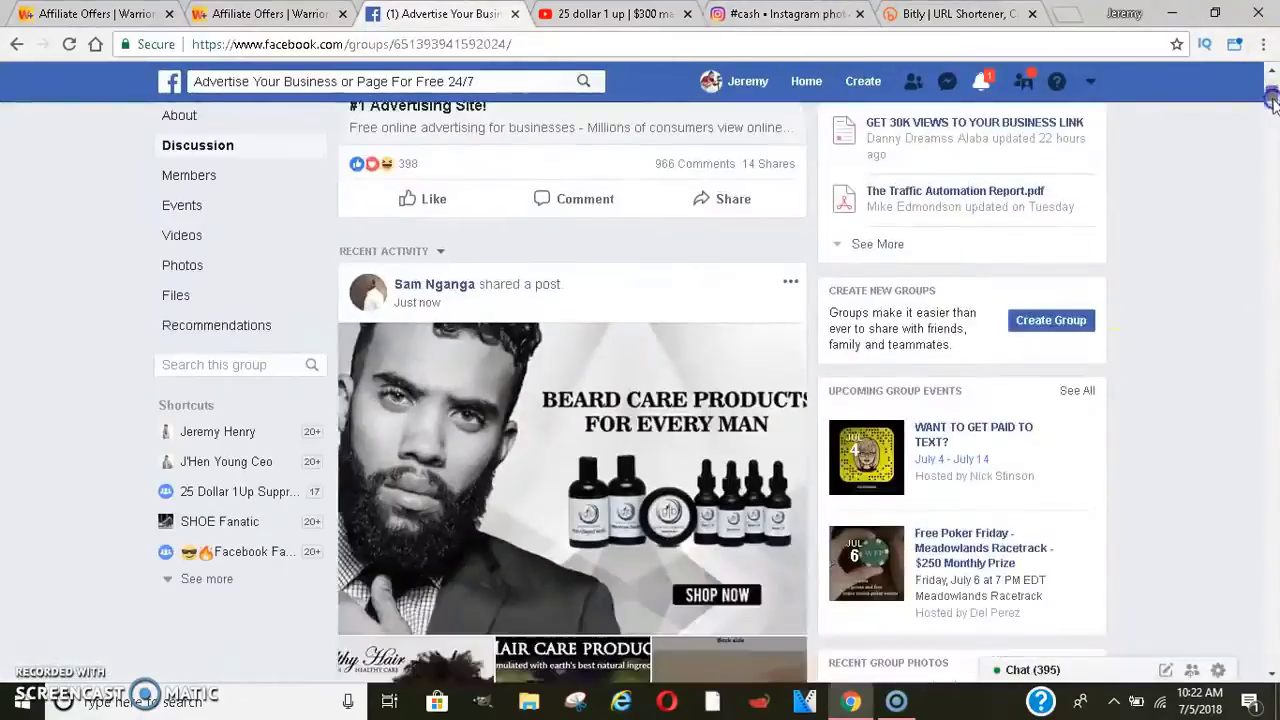
scroll(1270, 95, down, 5)
scroll(1270, 95, down, 3)
click(1266, 46)
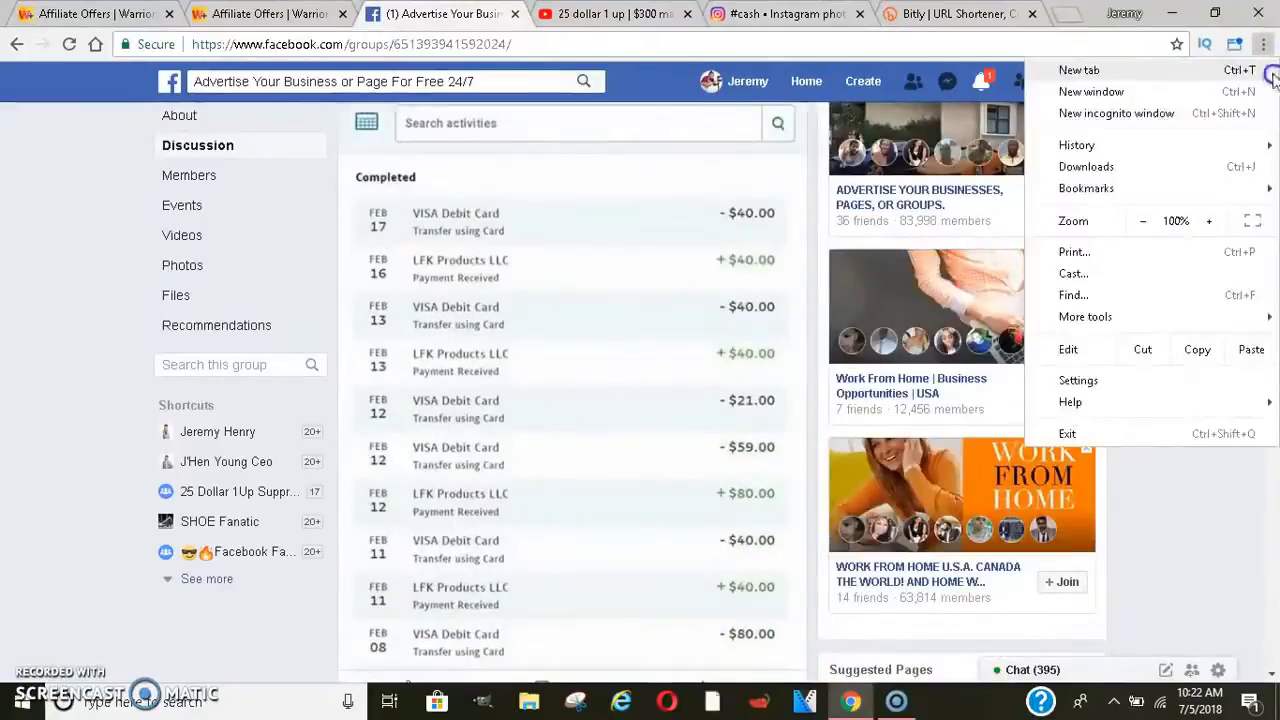
click(805, 130)
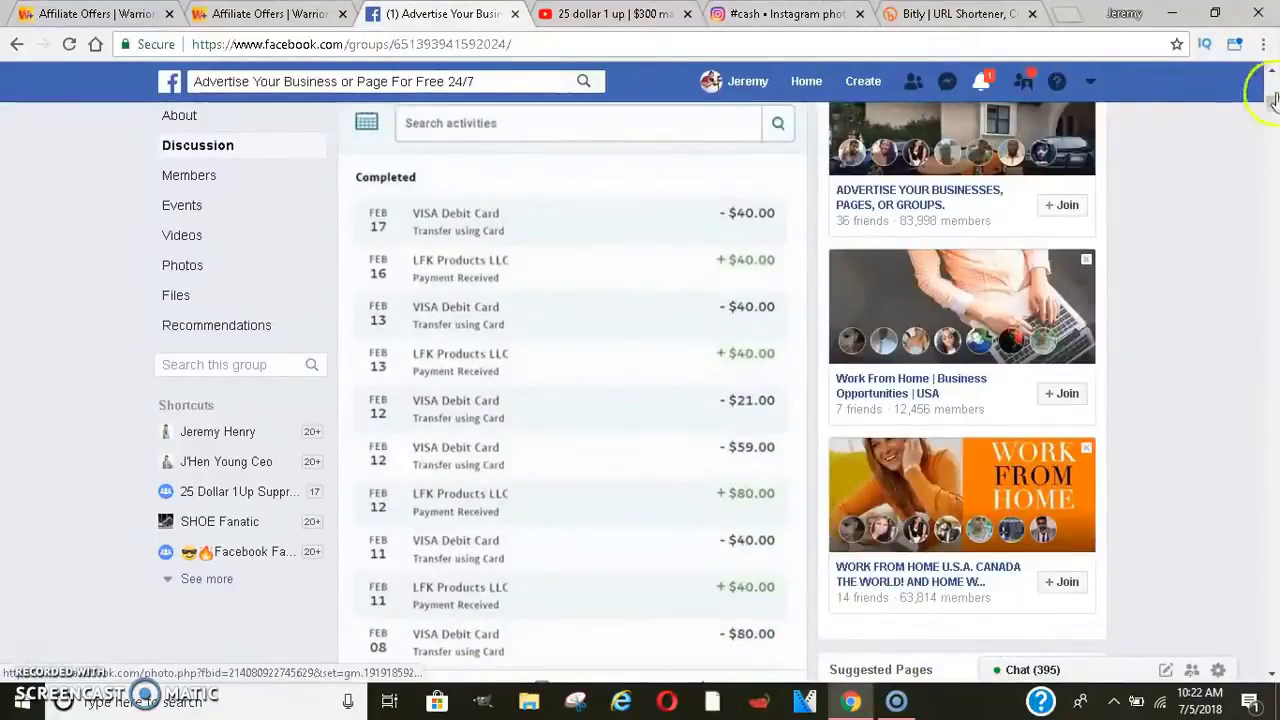
click(780, 13)
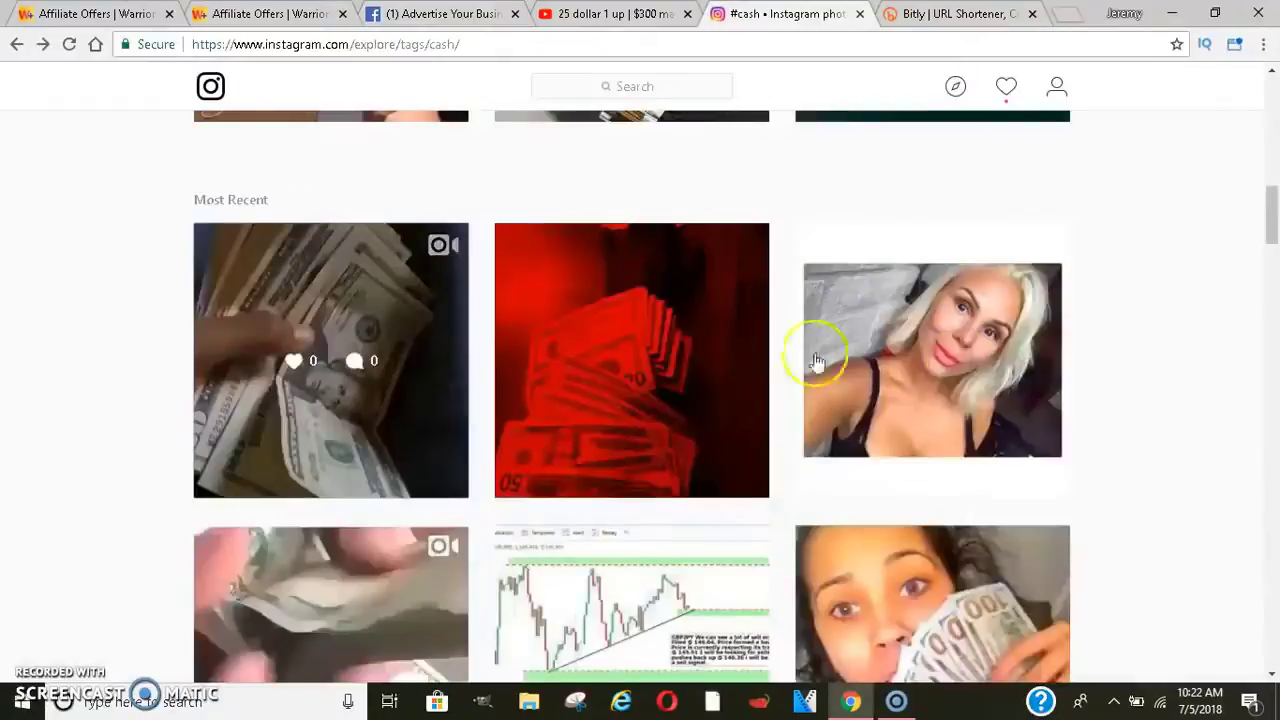
drag(1273, 228, 1273, 424)
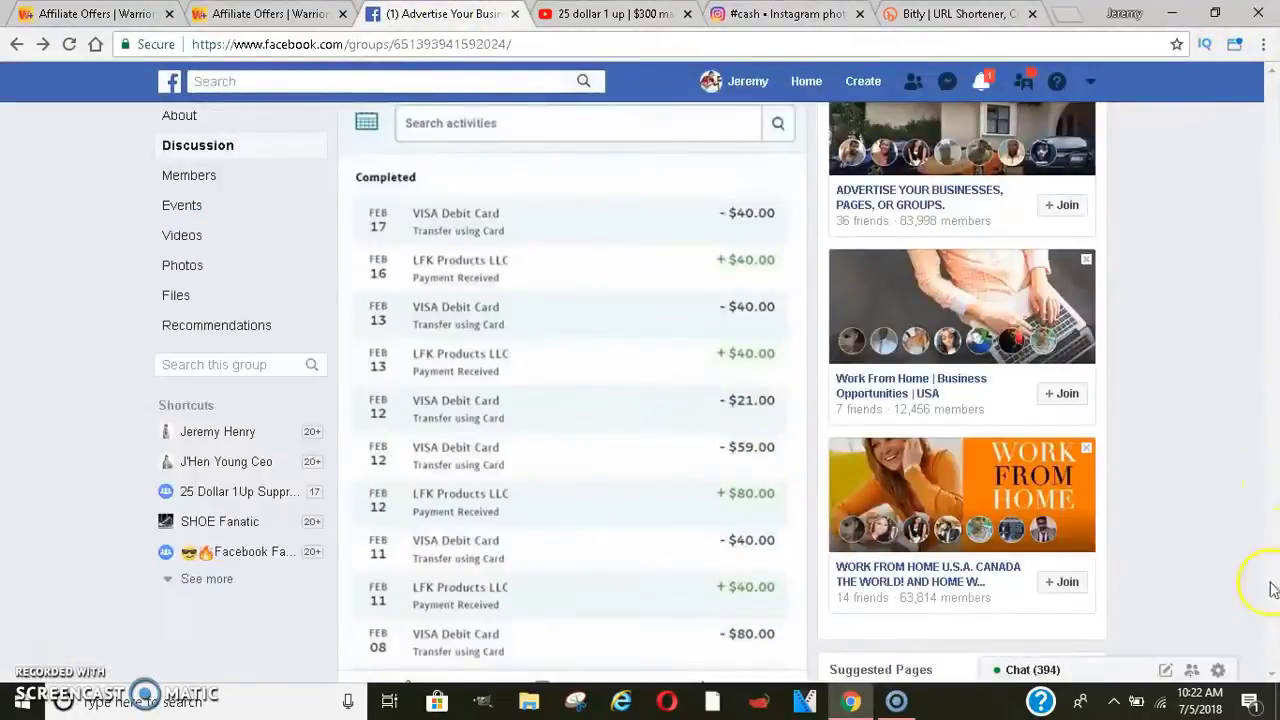
Step: Reload the Advertise Your Business or Page For Free 24/7 group and scroll up to its Write something box
click(1268, 118)
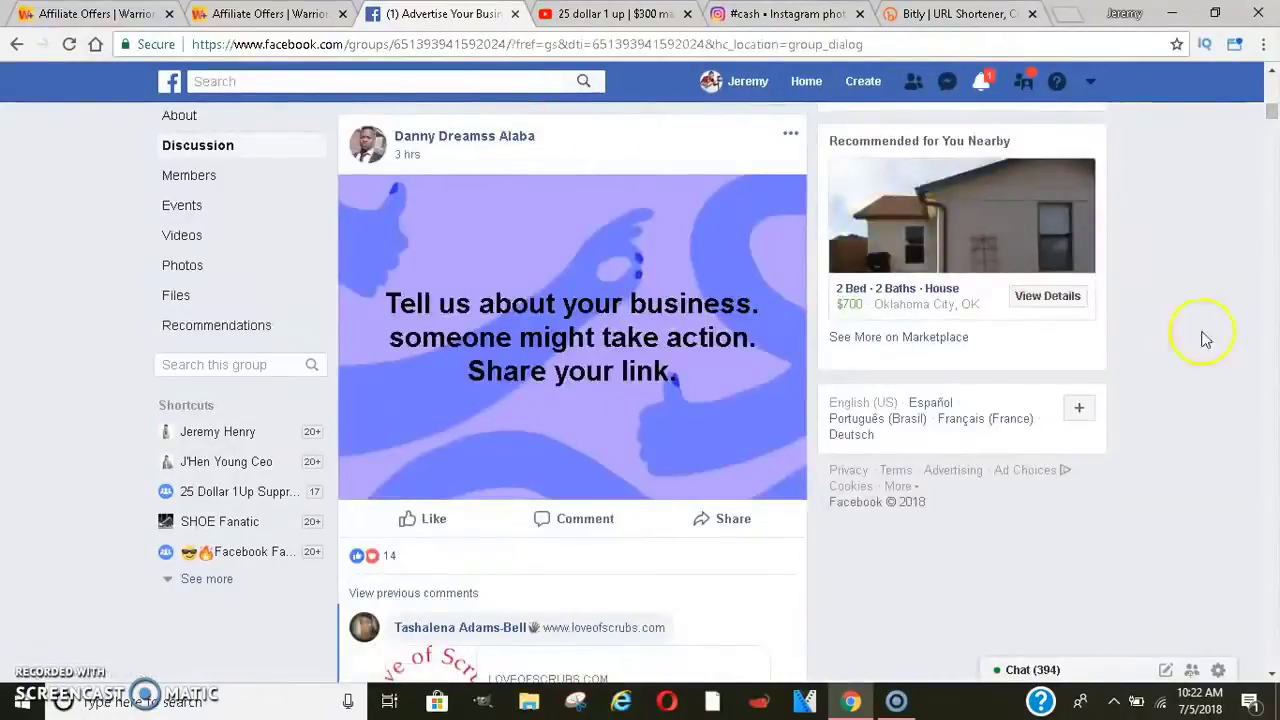
scroll(1275, 150, down, 2)
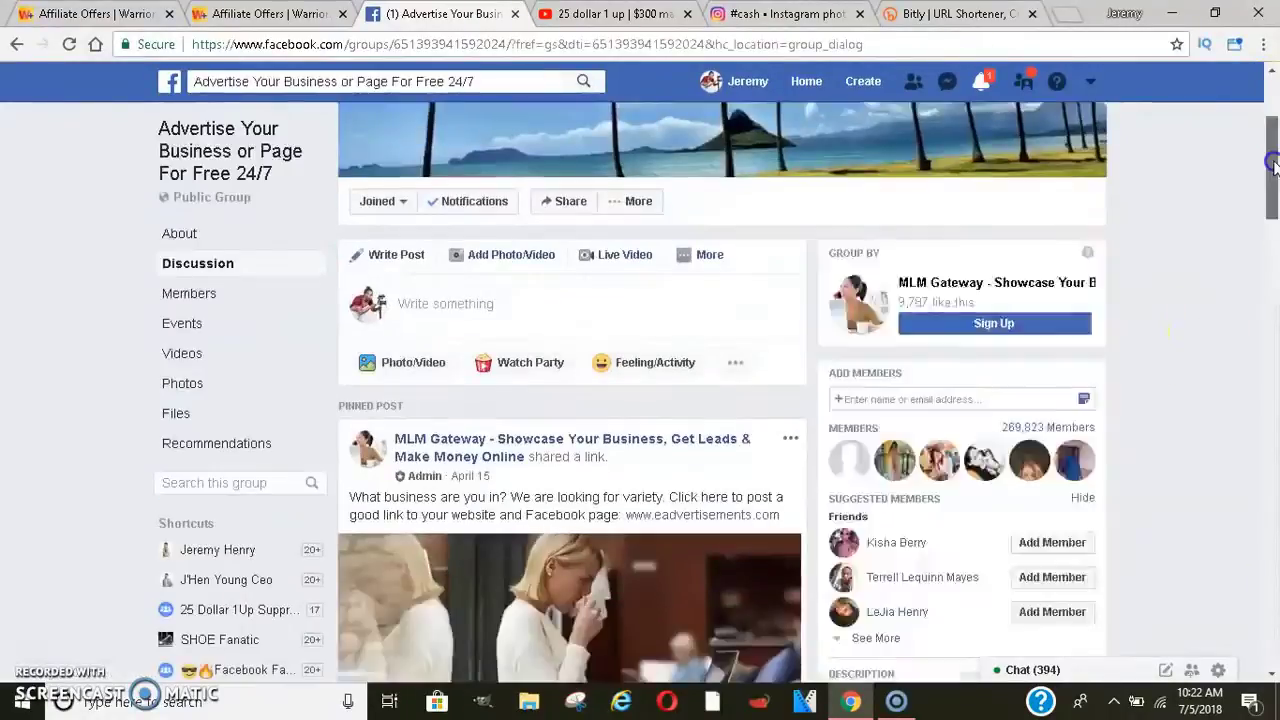
scroll(1274, 241, down, 5)
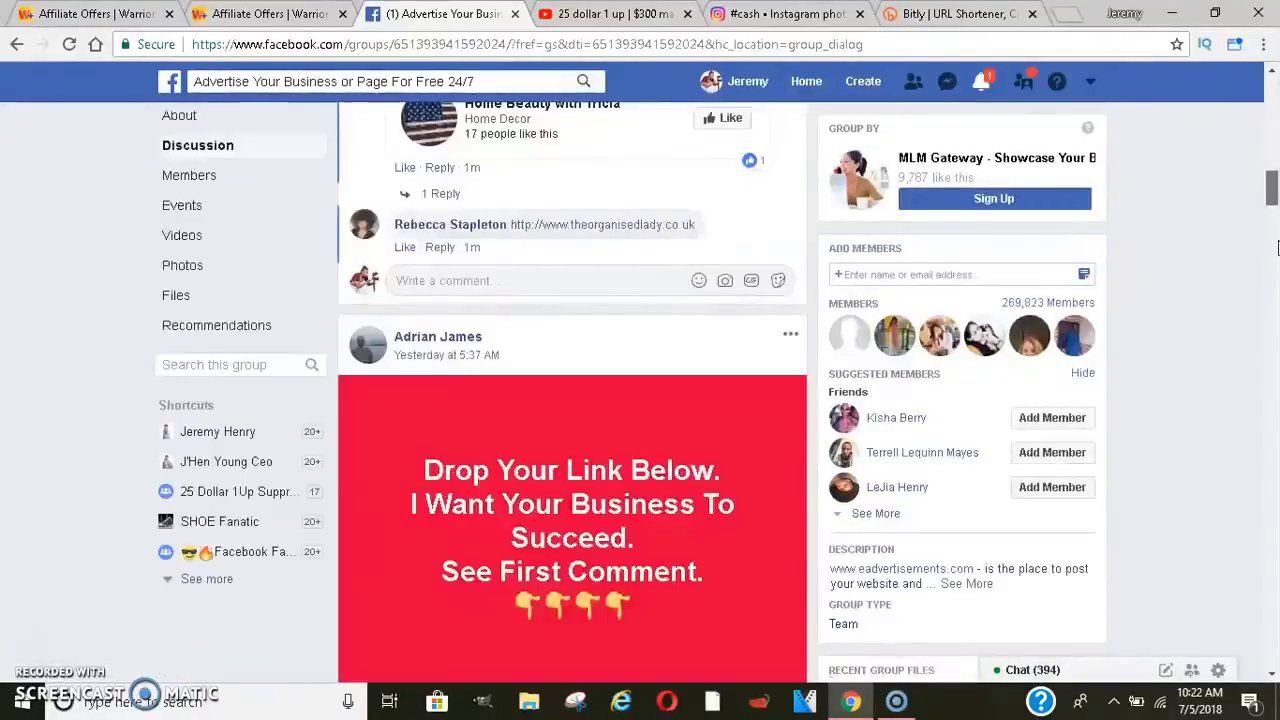
scroll(1274, 230, up, 2)
scroll(1274, 222, up, 2)
scroll(1276, 200, up, 2)
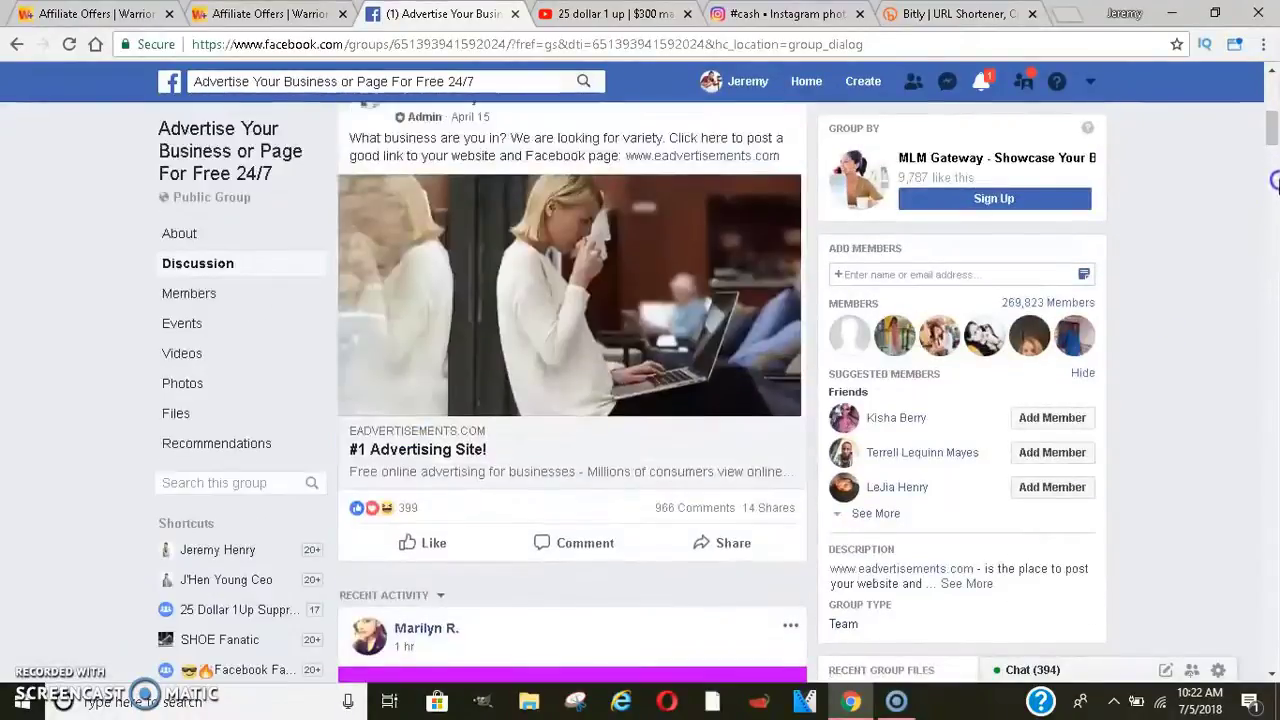
scroll(1273, 133, up, 4)
scroll(1273, 133, up, 1)
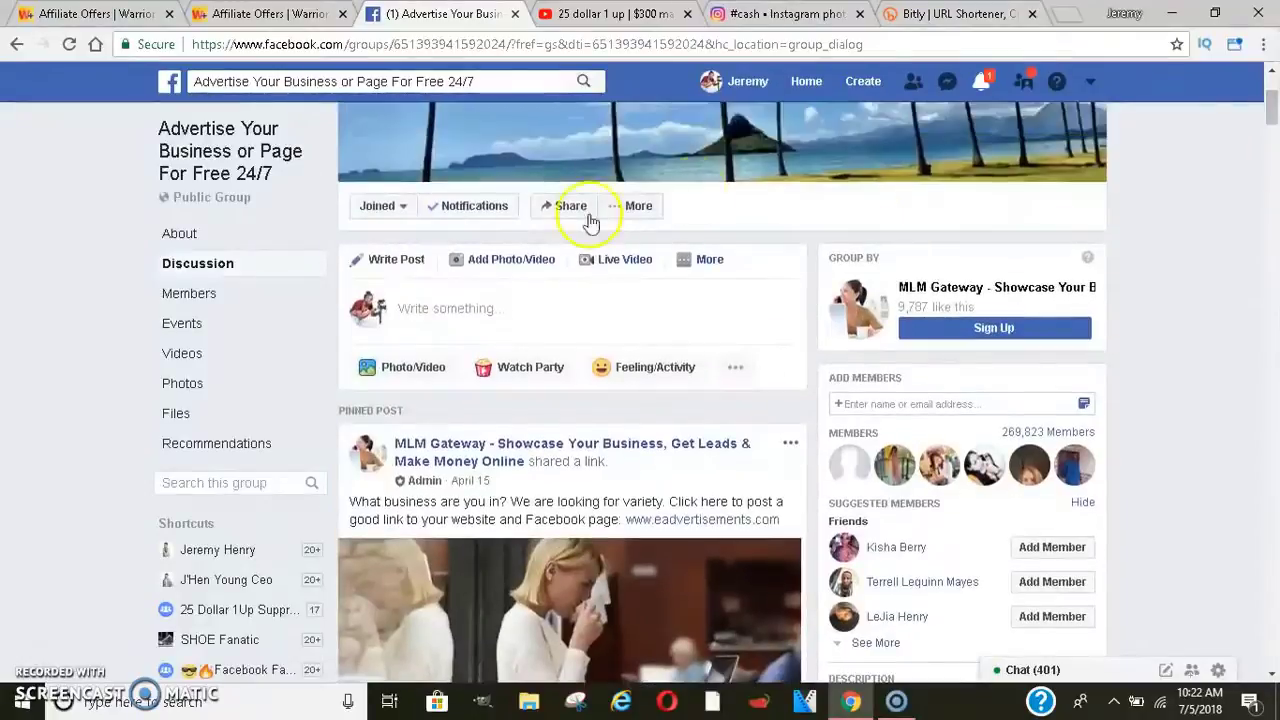
Step: Start a group post with the bit.ly link, replacing its text with 'Who's interested in making an extra $3000 a month comment below'
click(440, 328)
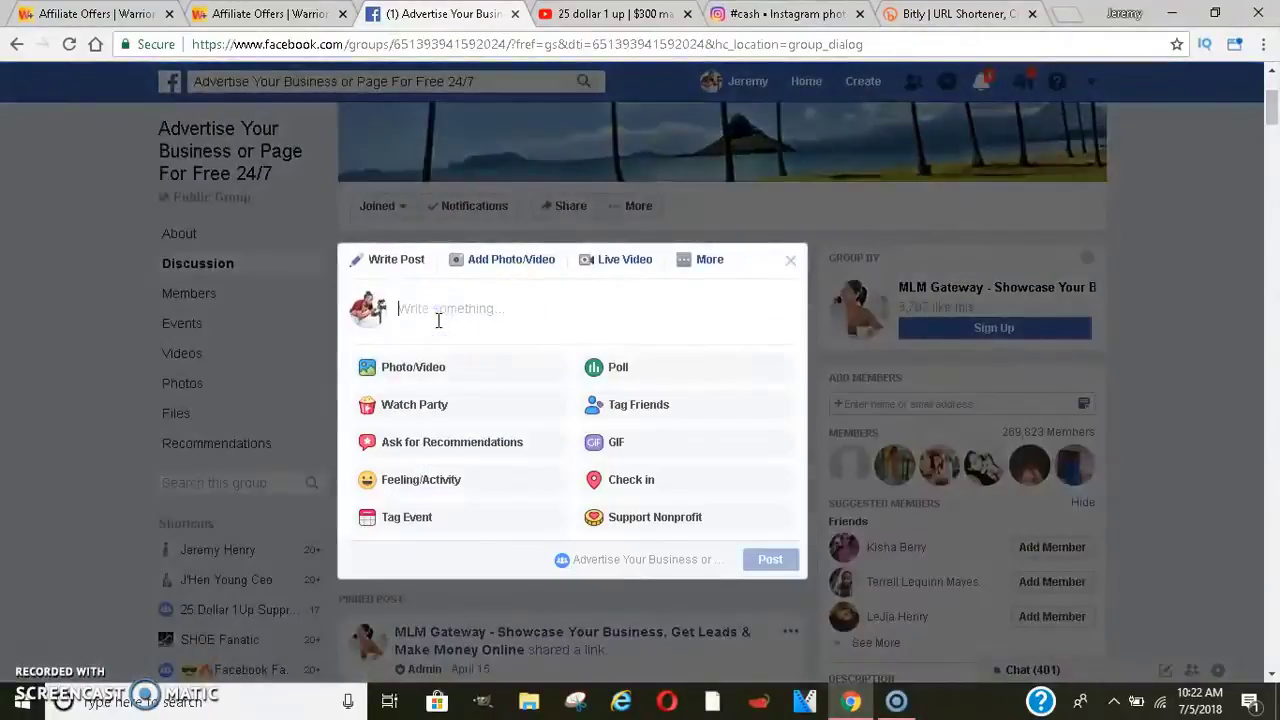
text(https://bit.ly/2zaUlwD)
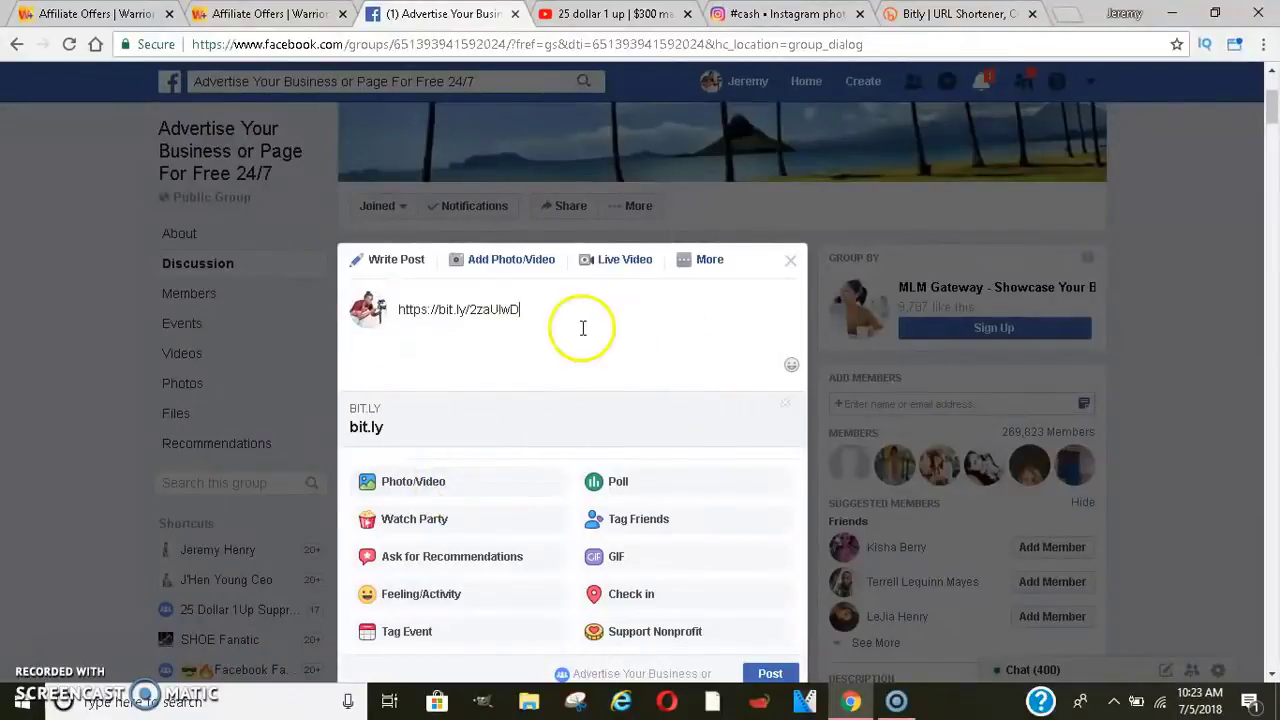
key(ctrl+a)
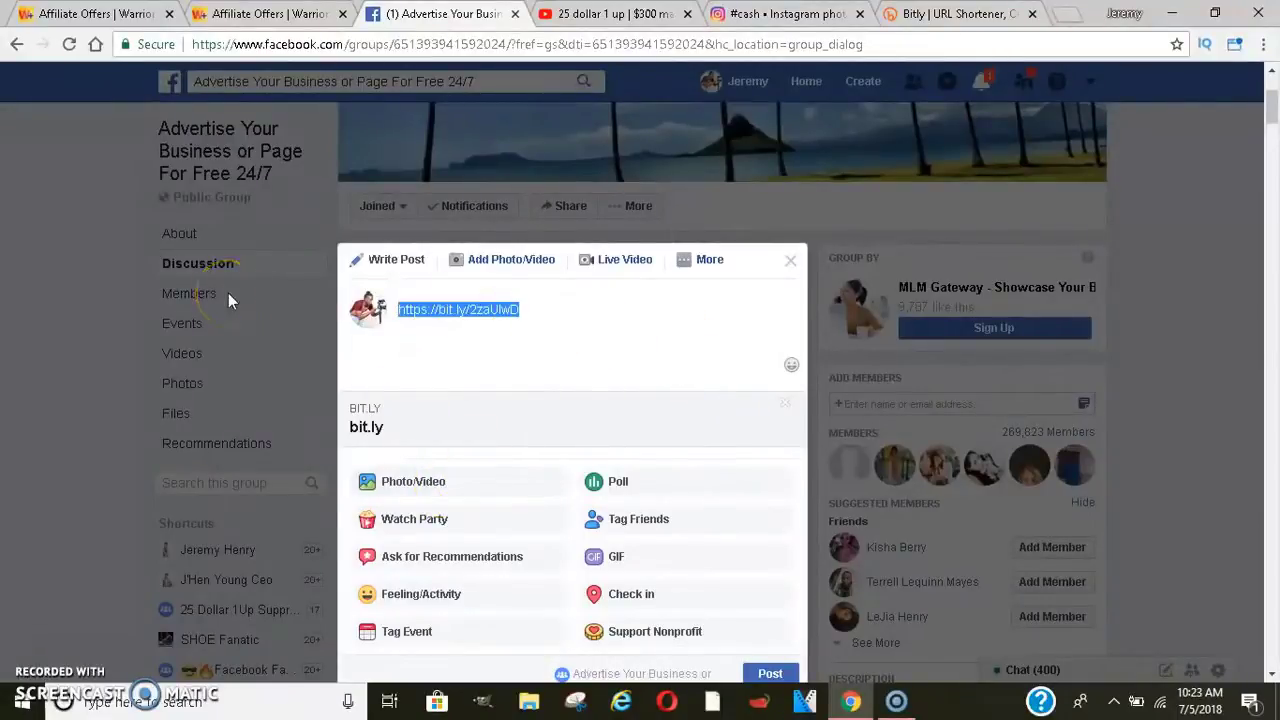
key(BackSpace)
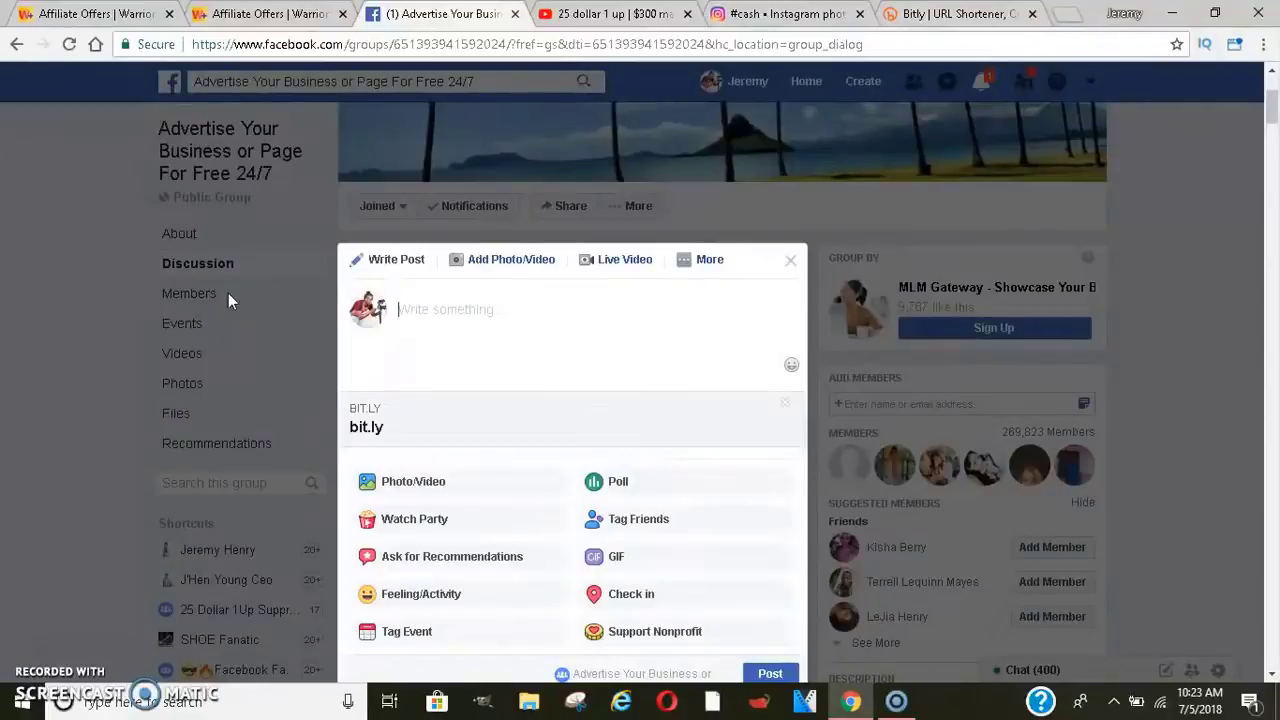
text(Who's interested in making an extra )
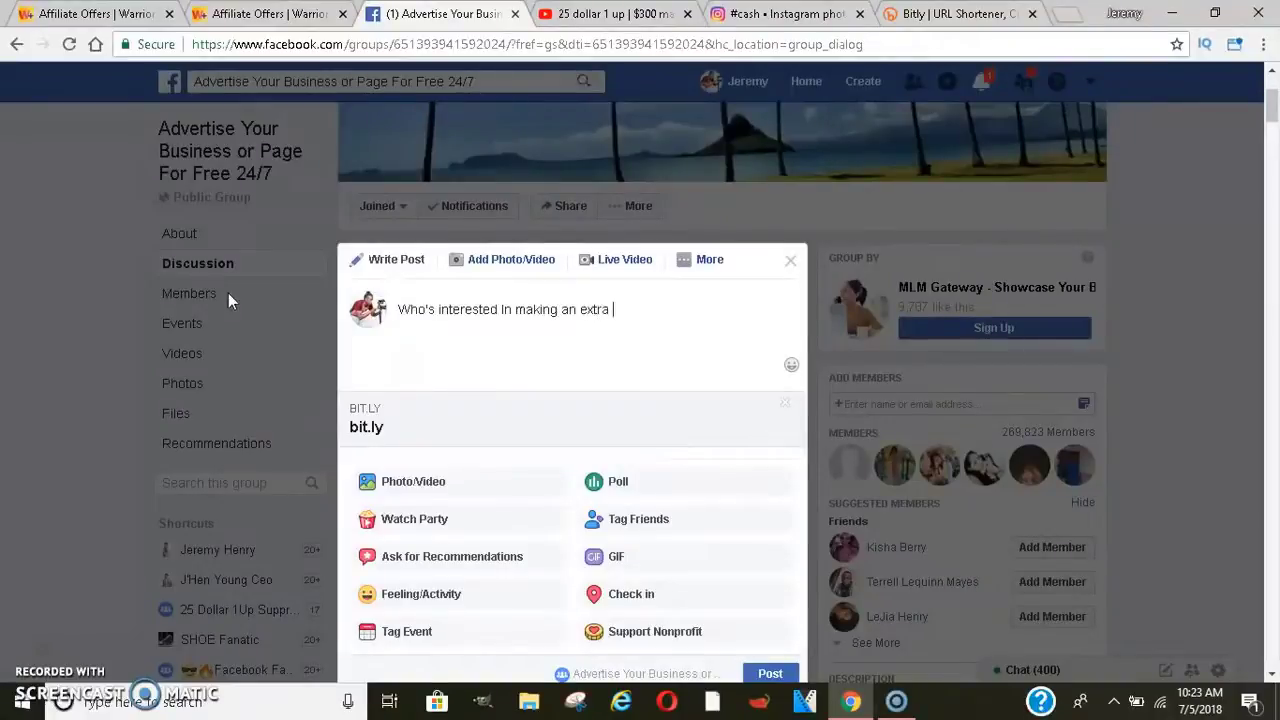
text($3000 a mo)
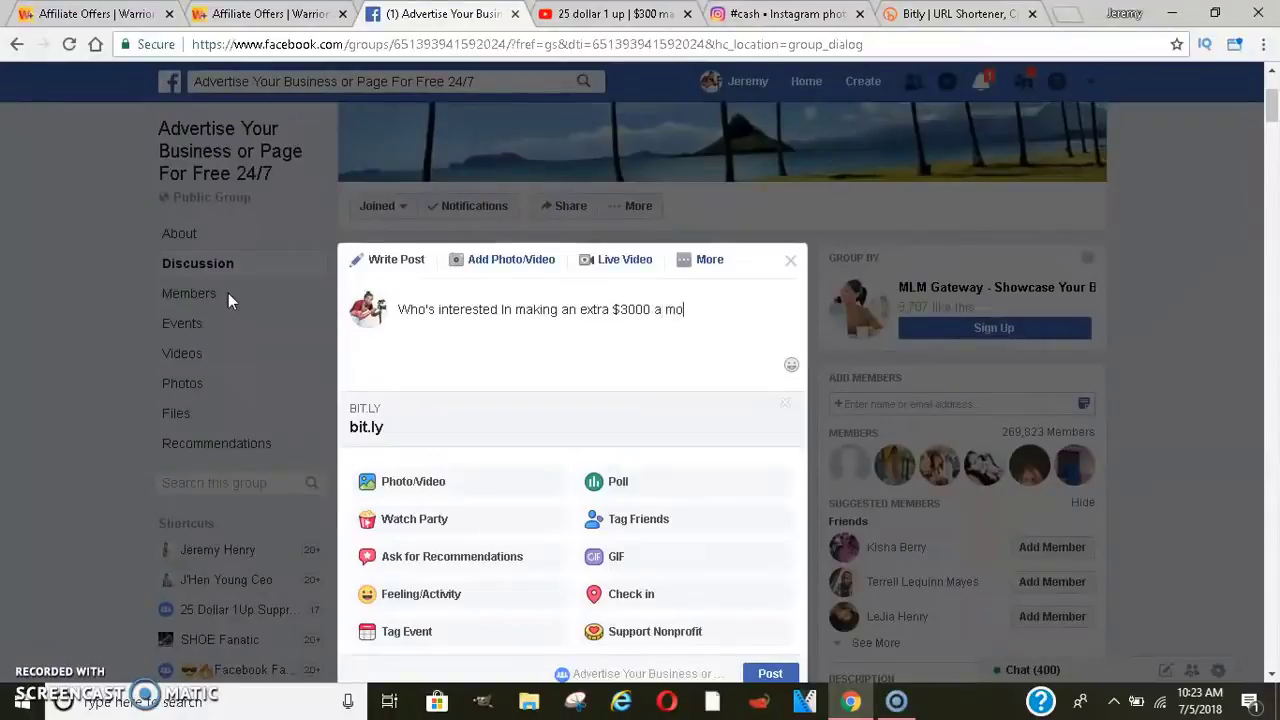
text(nth comment)
text( below)
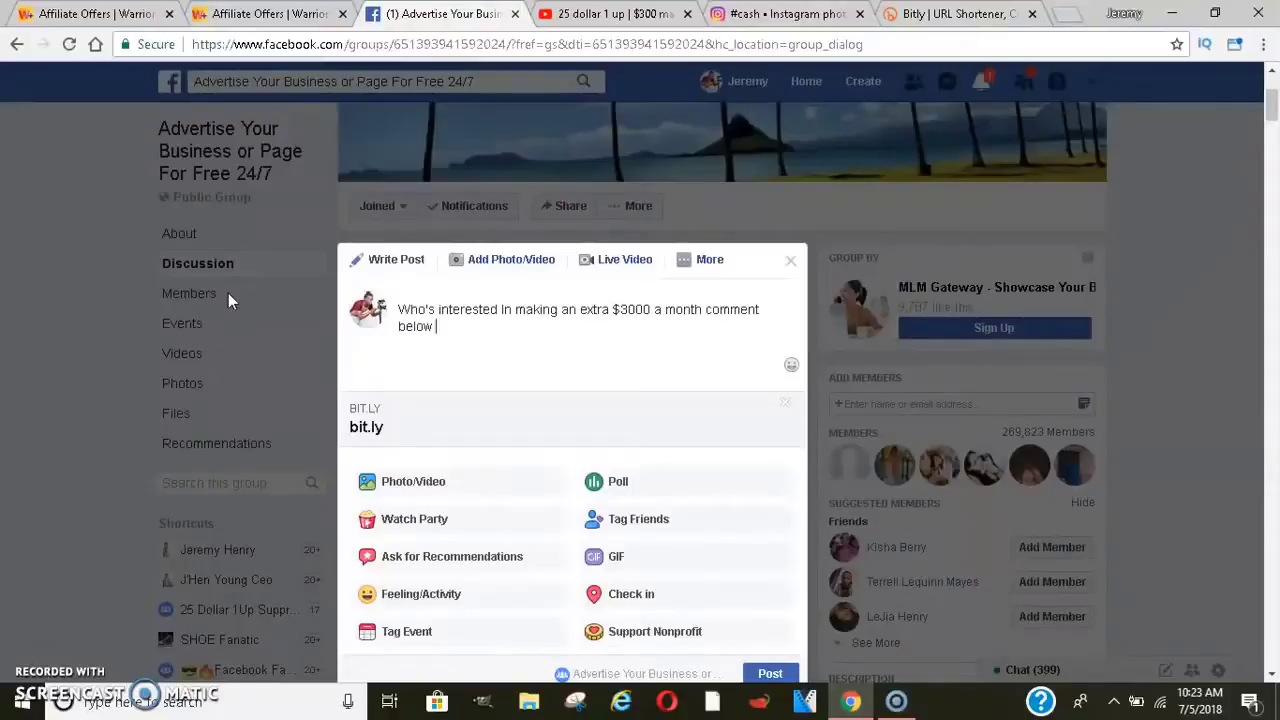
Step: Append five money-mouth emojis after 'comment below' in the group post draft
click(228, 293)
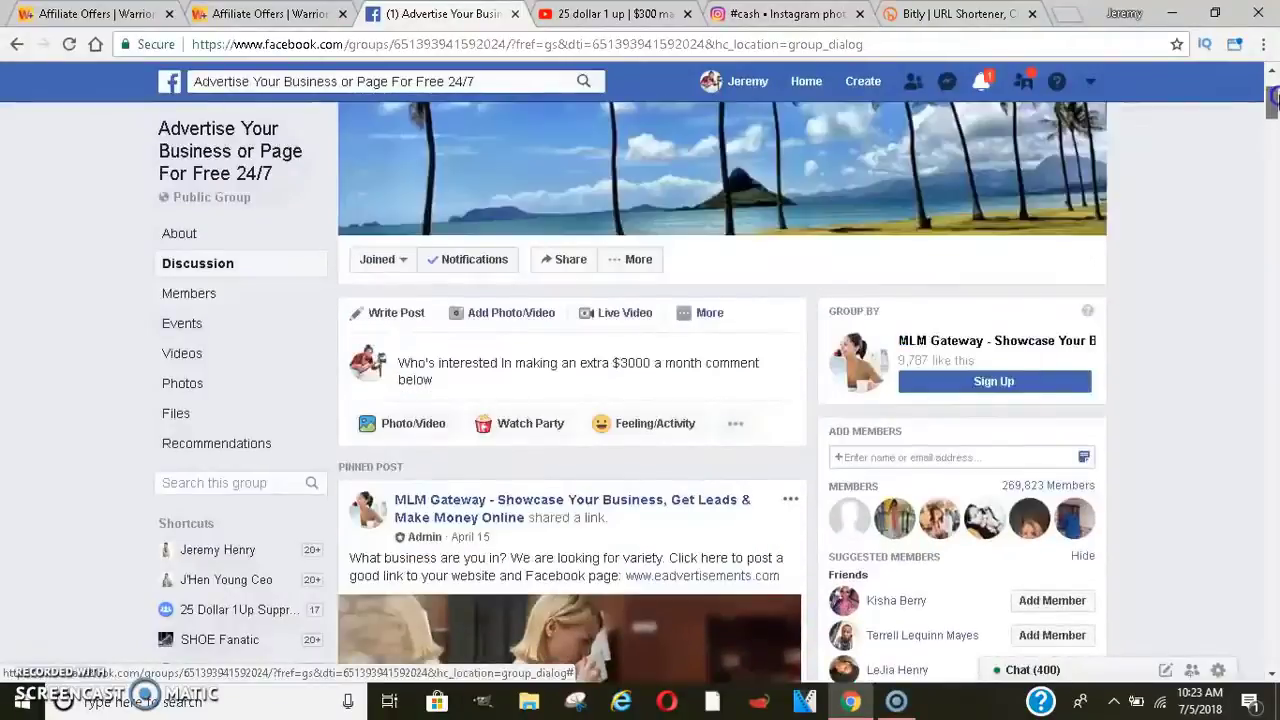
click(466, 382)
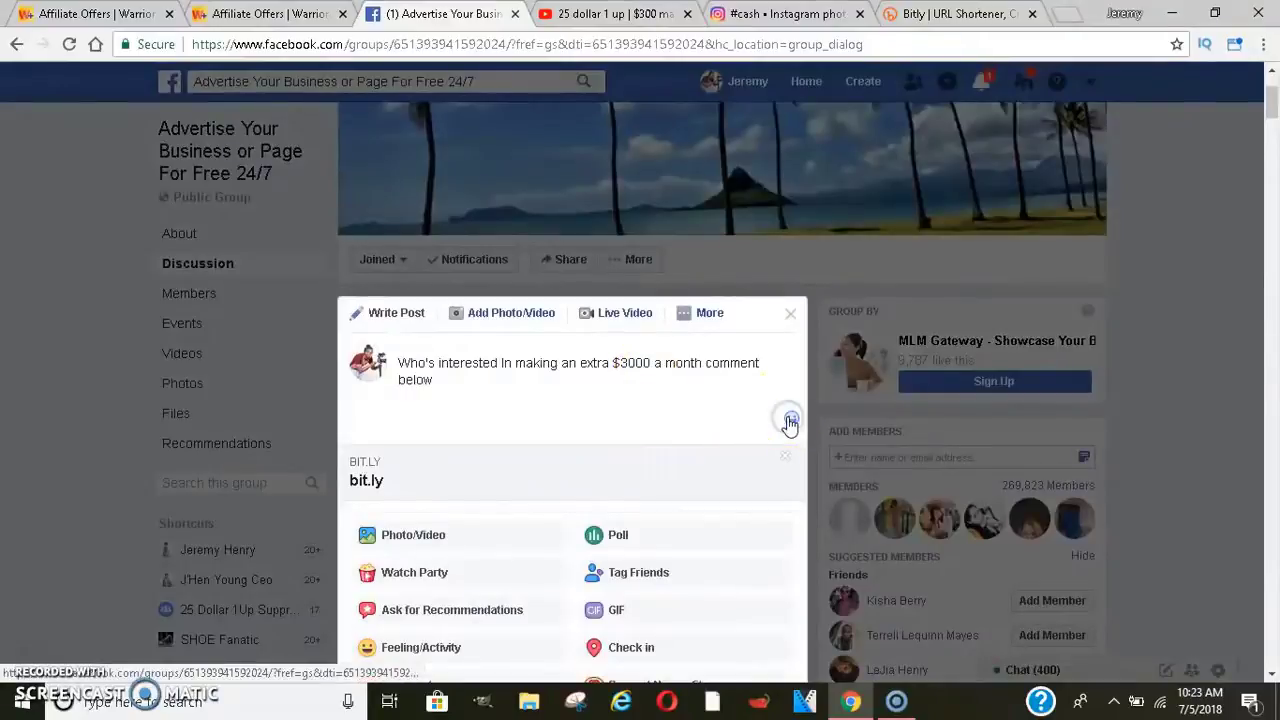
click(790, 422)
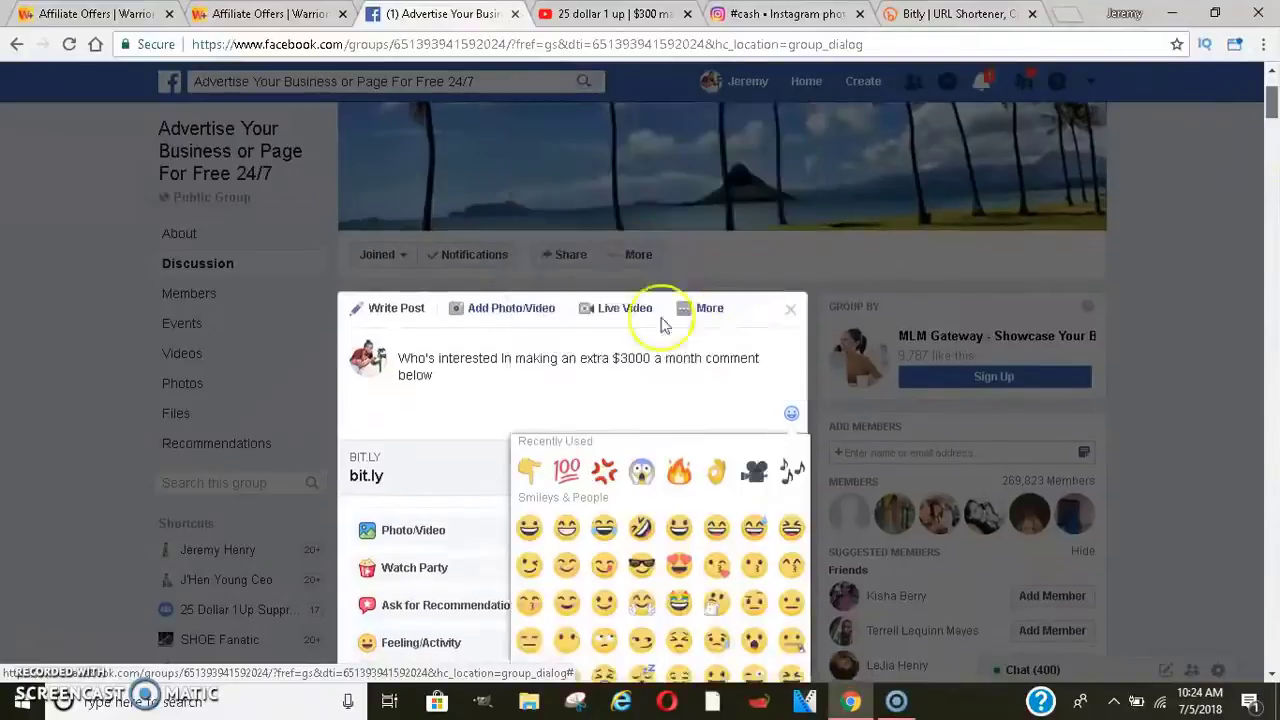
scroll(660, 400, down, 3)
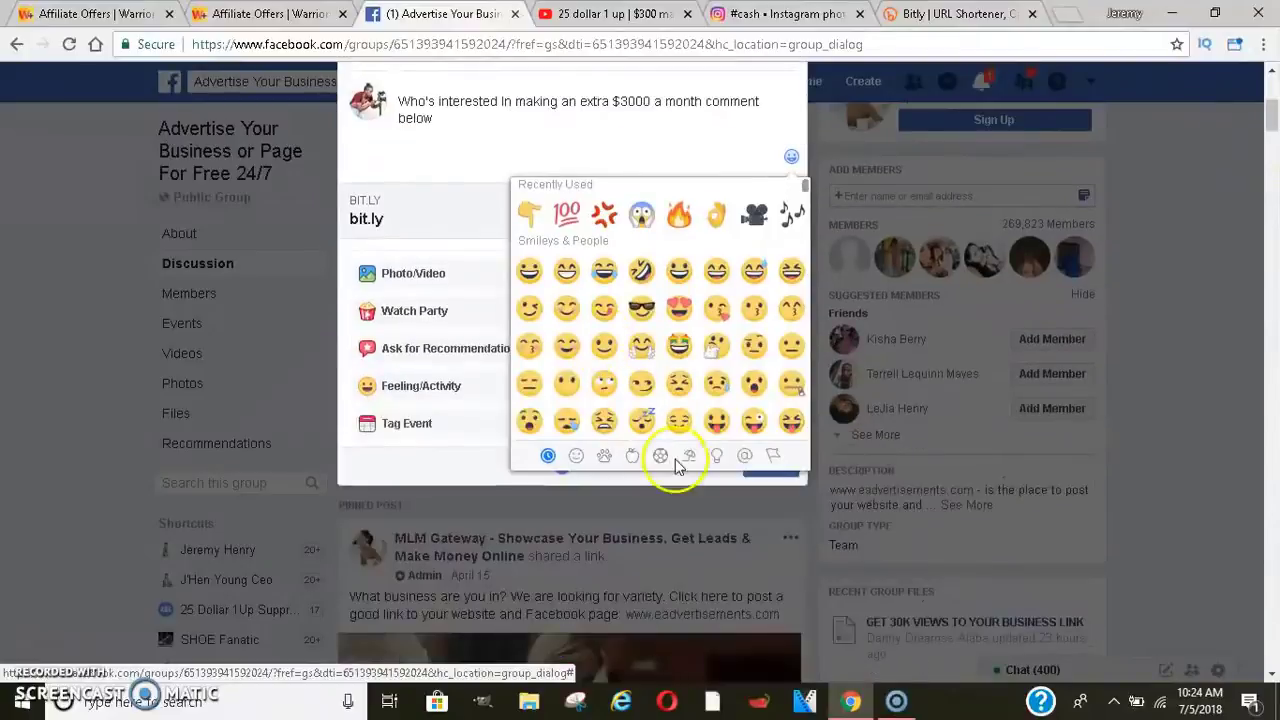
click(575, 455)
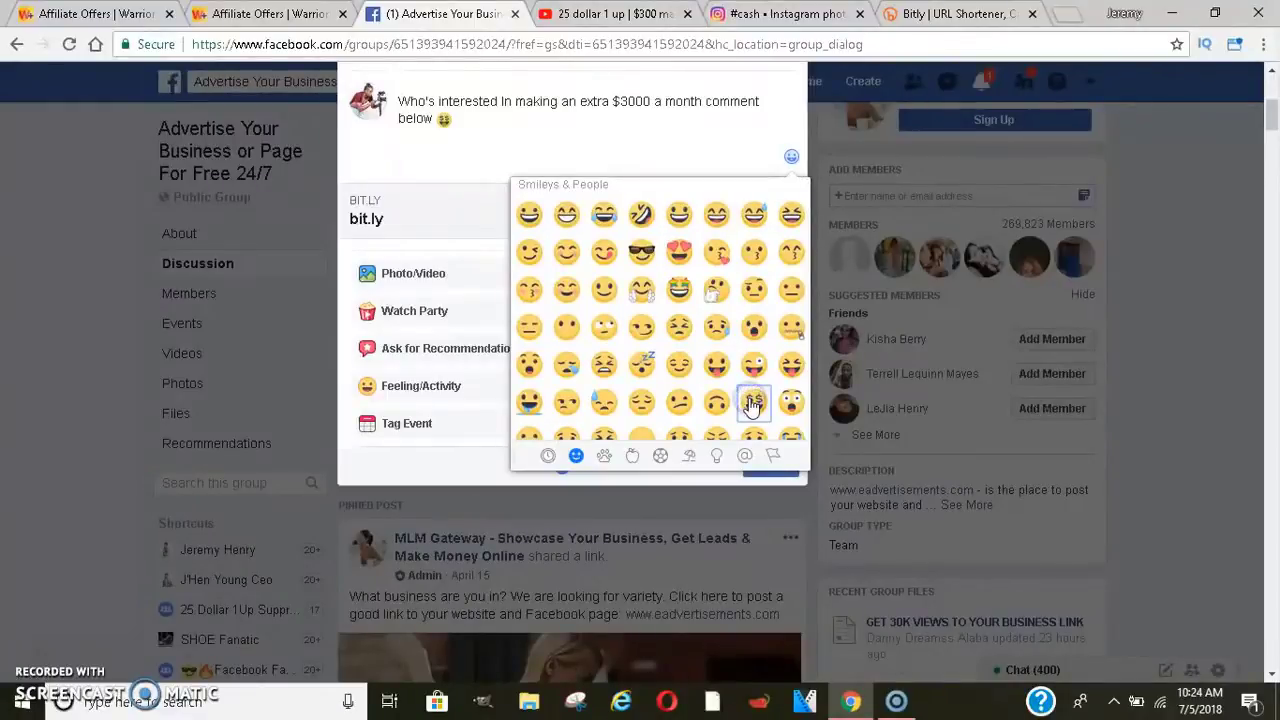
click(752, 403)
click(752, 403)
click(752, 403)
click(752, 403)
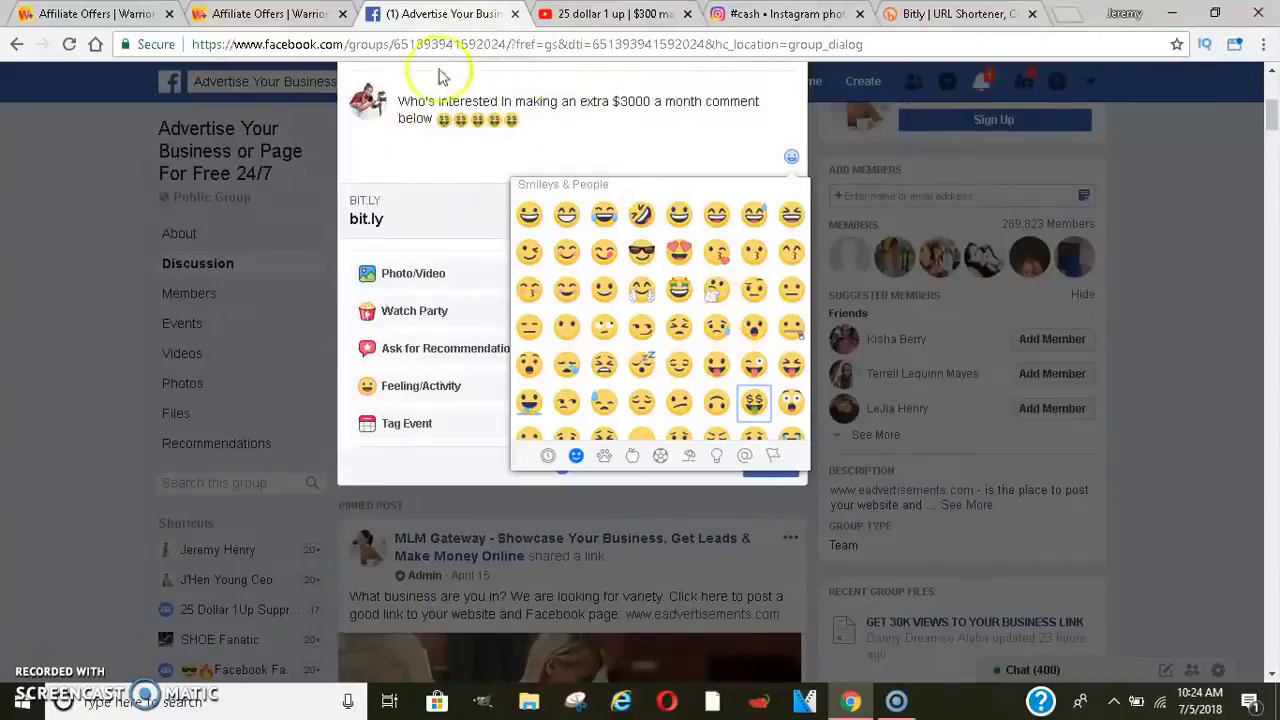
click(569, 125)
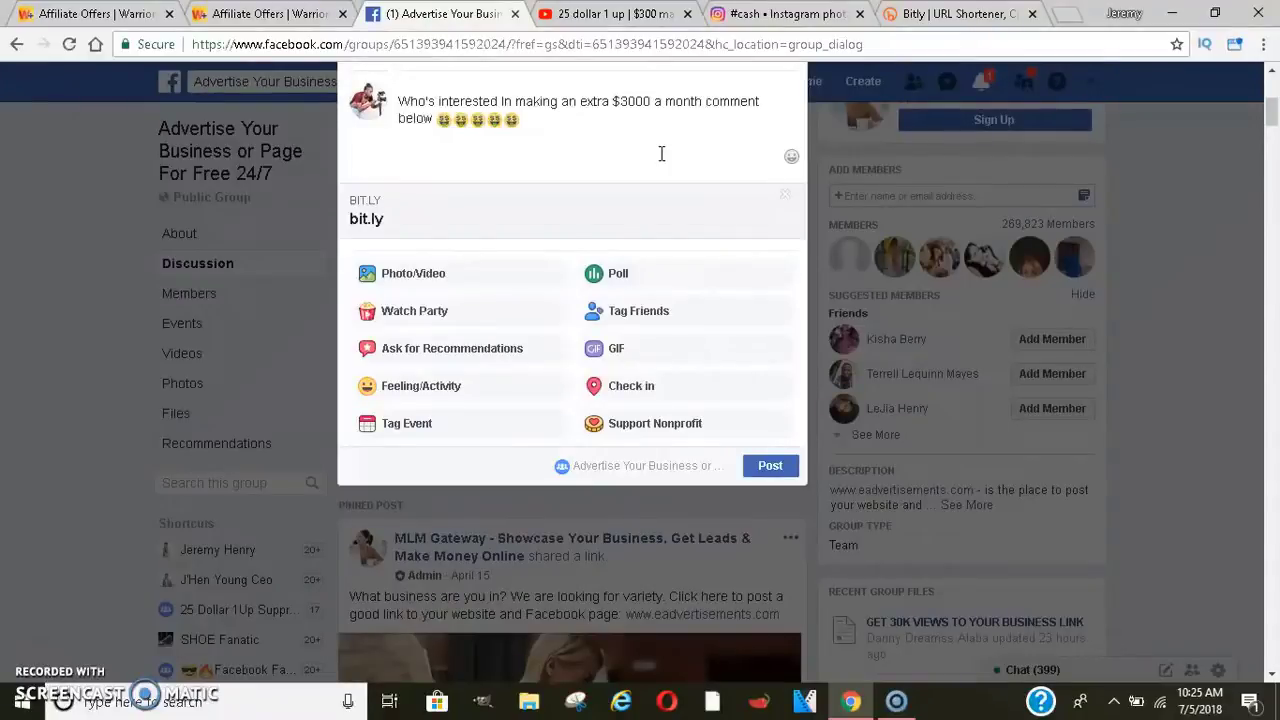
click(815, 125)
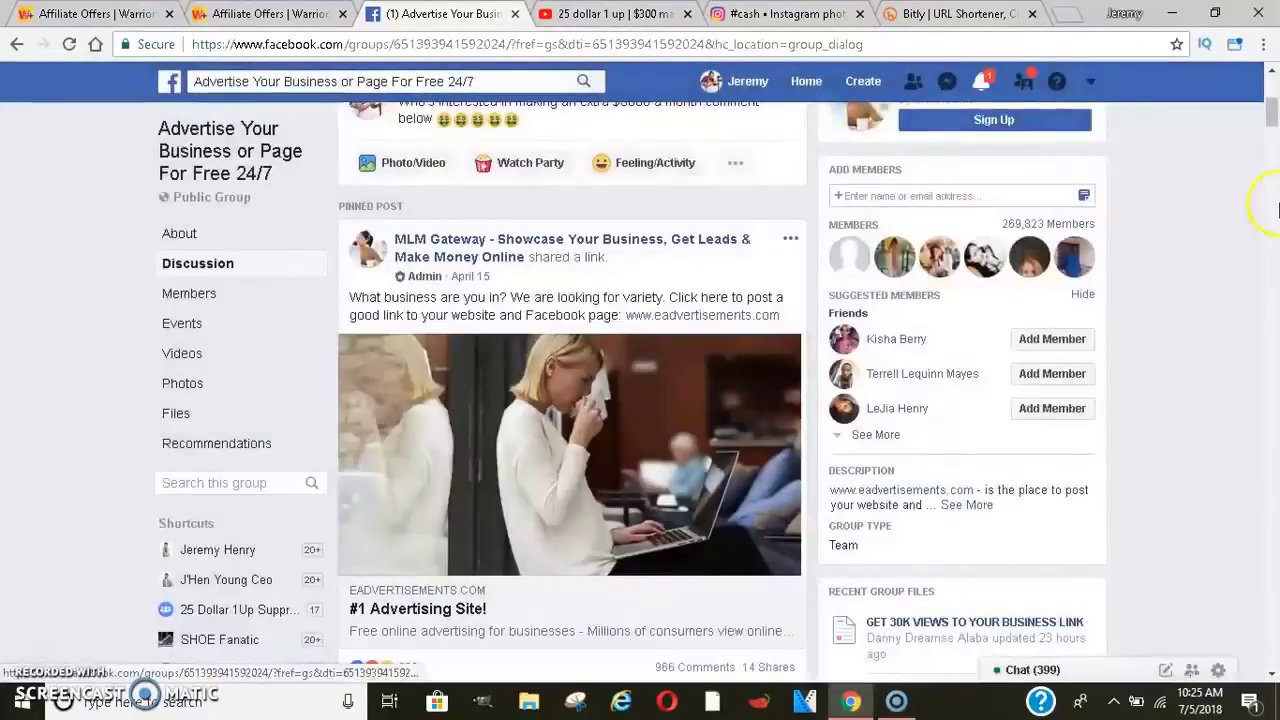
drag(1273, 118, 1273, 112)
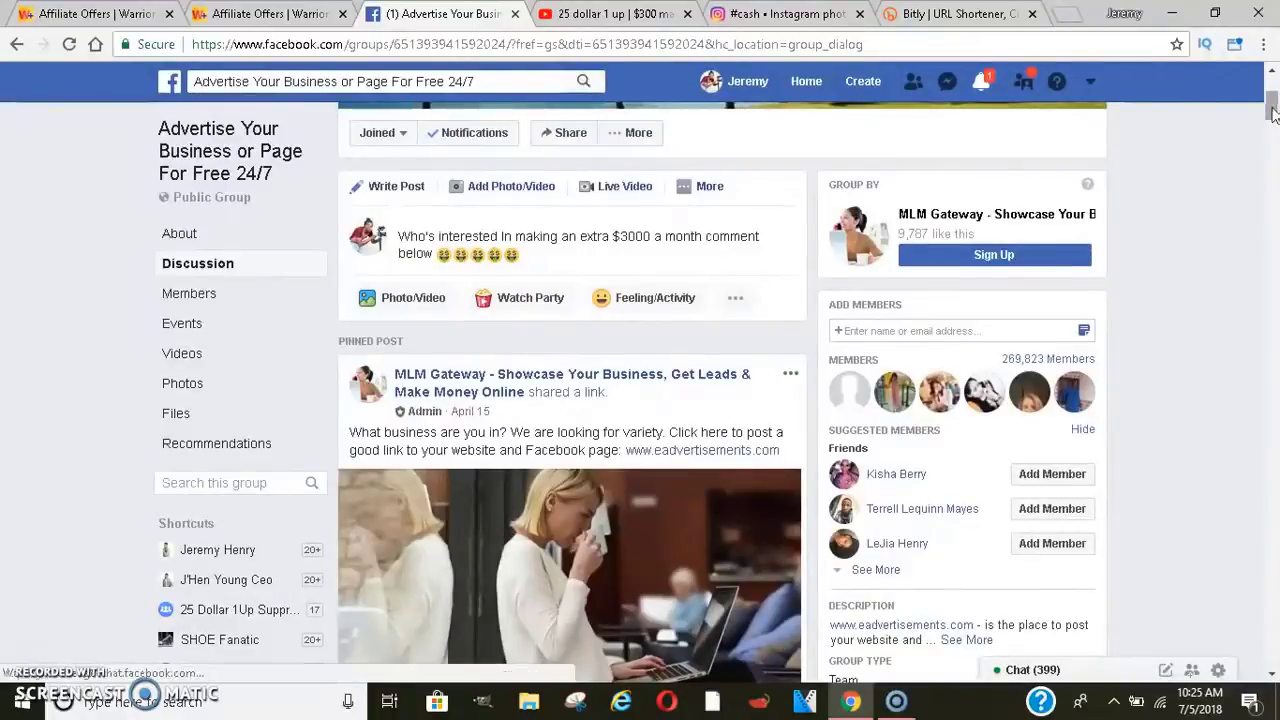
Step: Close the WarriorPlus Your Affiliate Link dialog to reveal the approved offers table
click(265, 14)
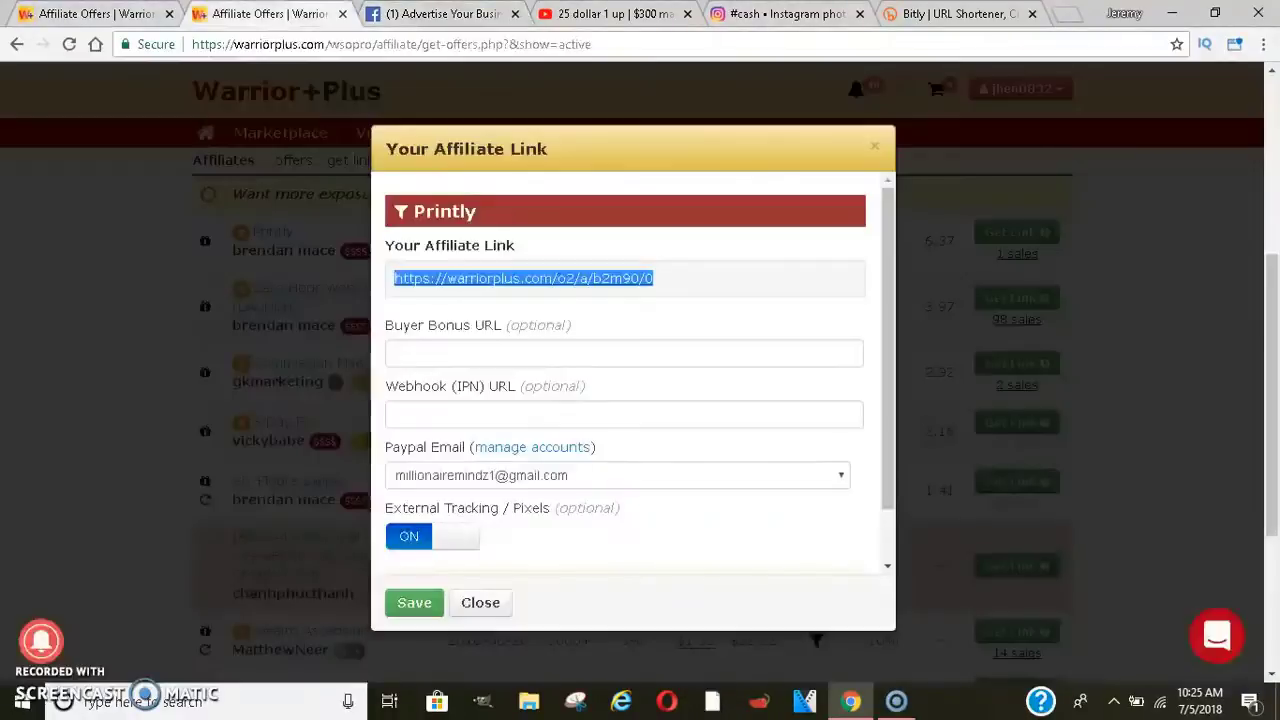
click(874, 147)
mouse_move(1272, 300)
mouse_down()
mouse_move(1275, 378)
mouse_move(1274, 288)
mouse_up()
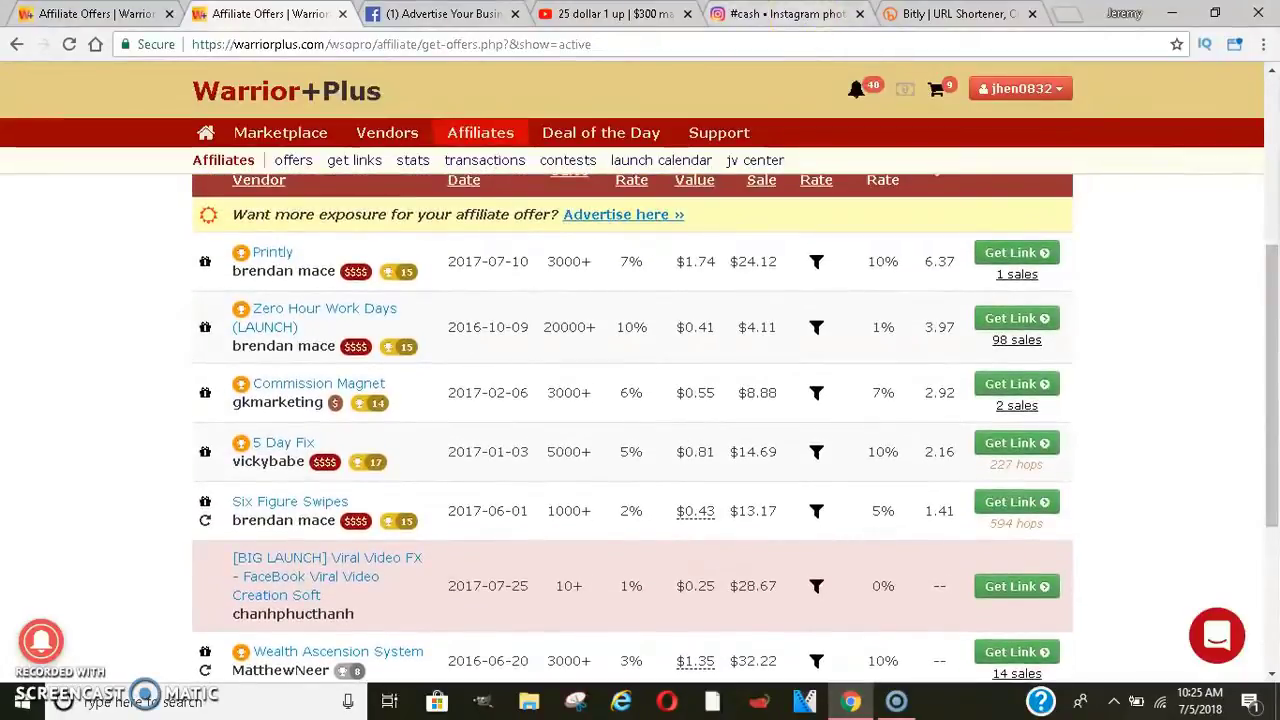
key(ctrl+Tab)
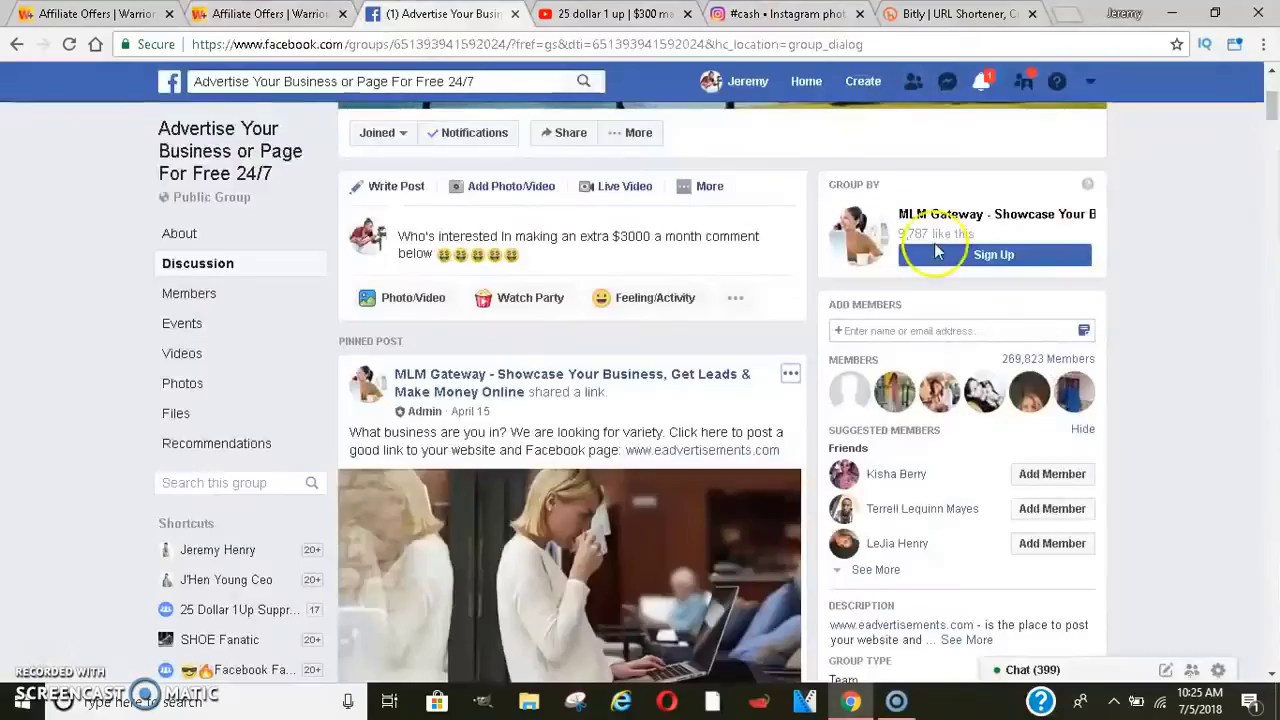
drag(1273, 117, 1274, 176)
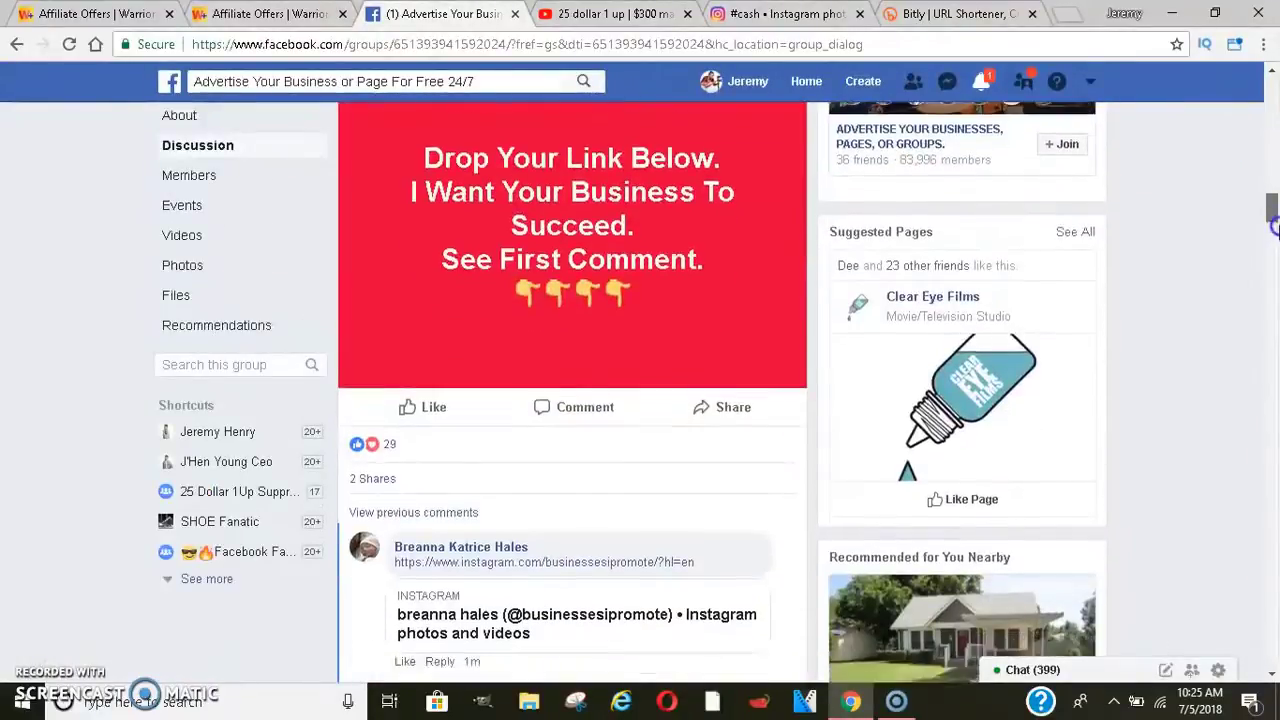
drag(1274, 176, 1274, 251)
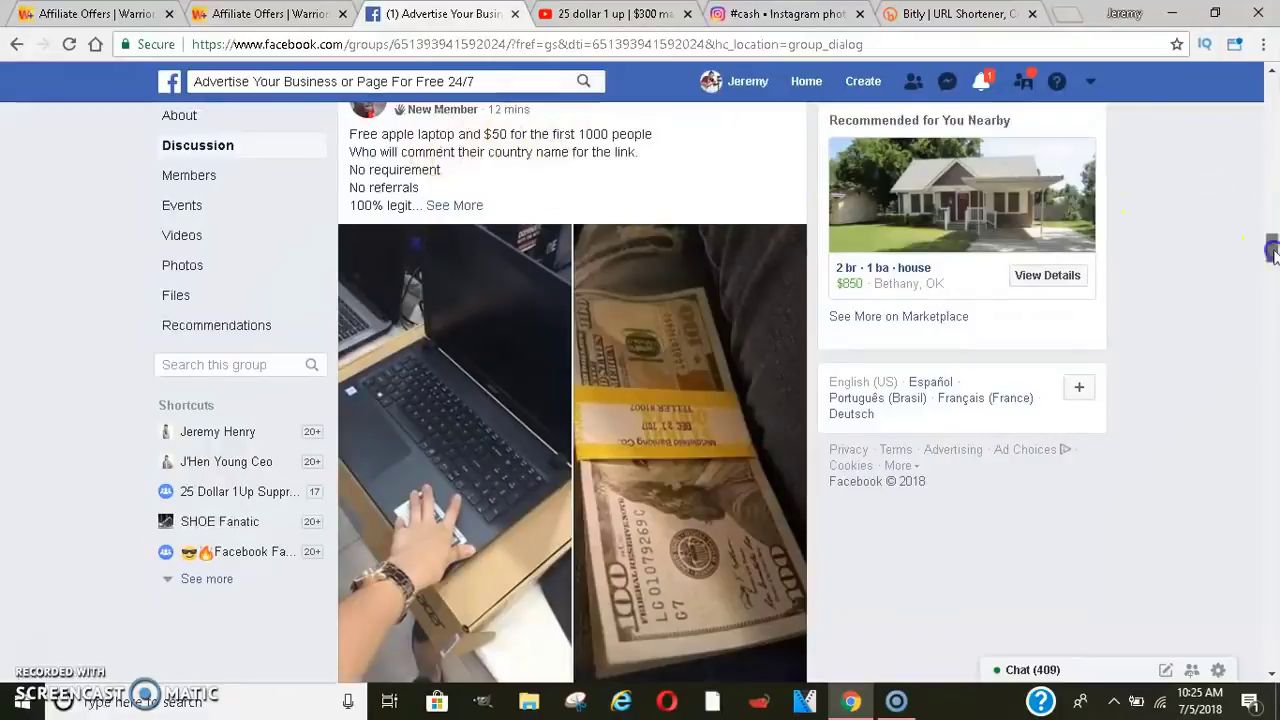
drag(1274, 258, 1274, 266)
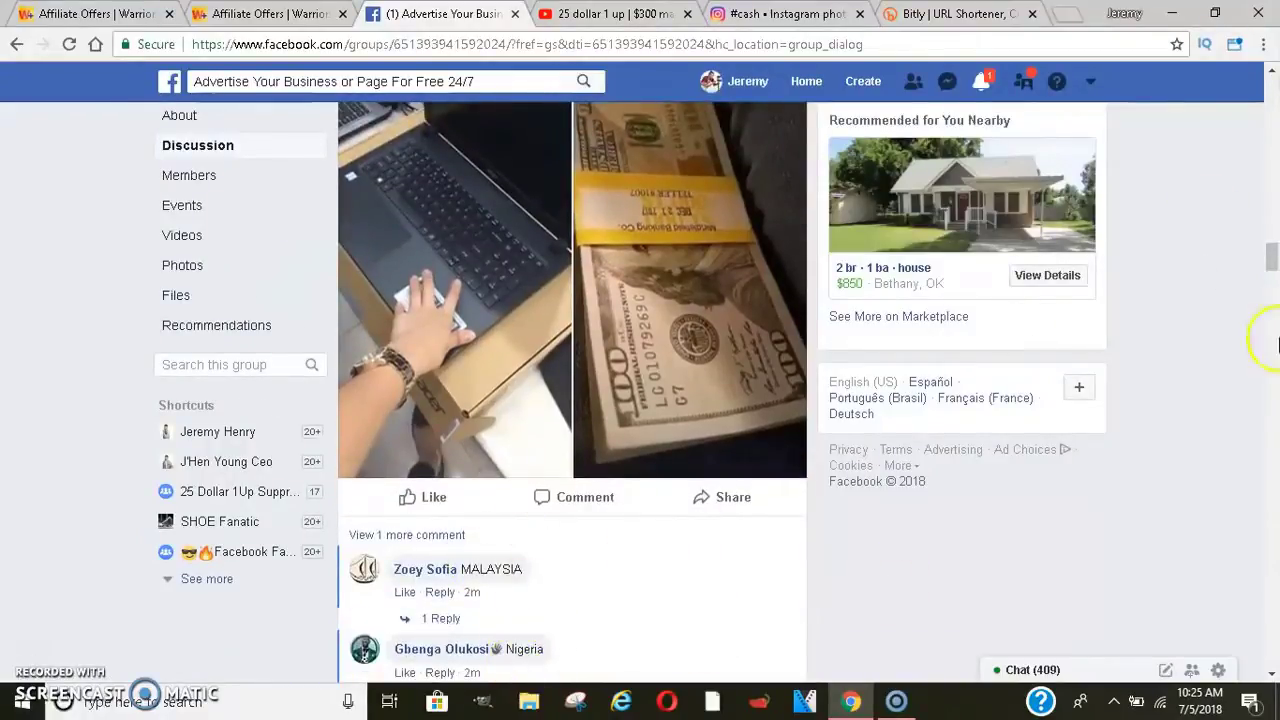
drag(1275, 232, 1274, 345)
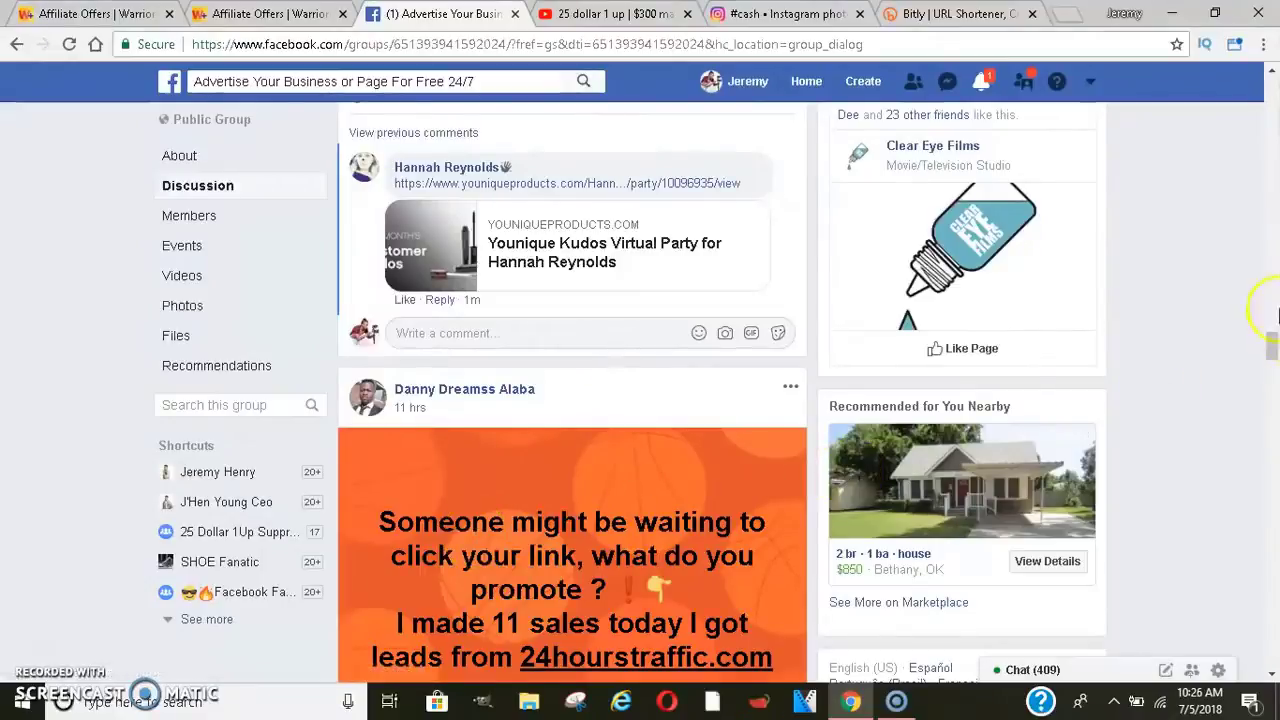
drag(1272, 343, 1272, 412)
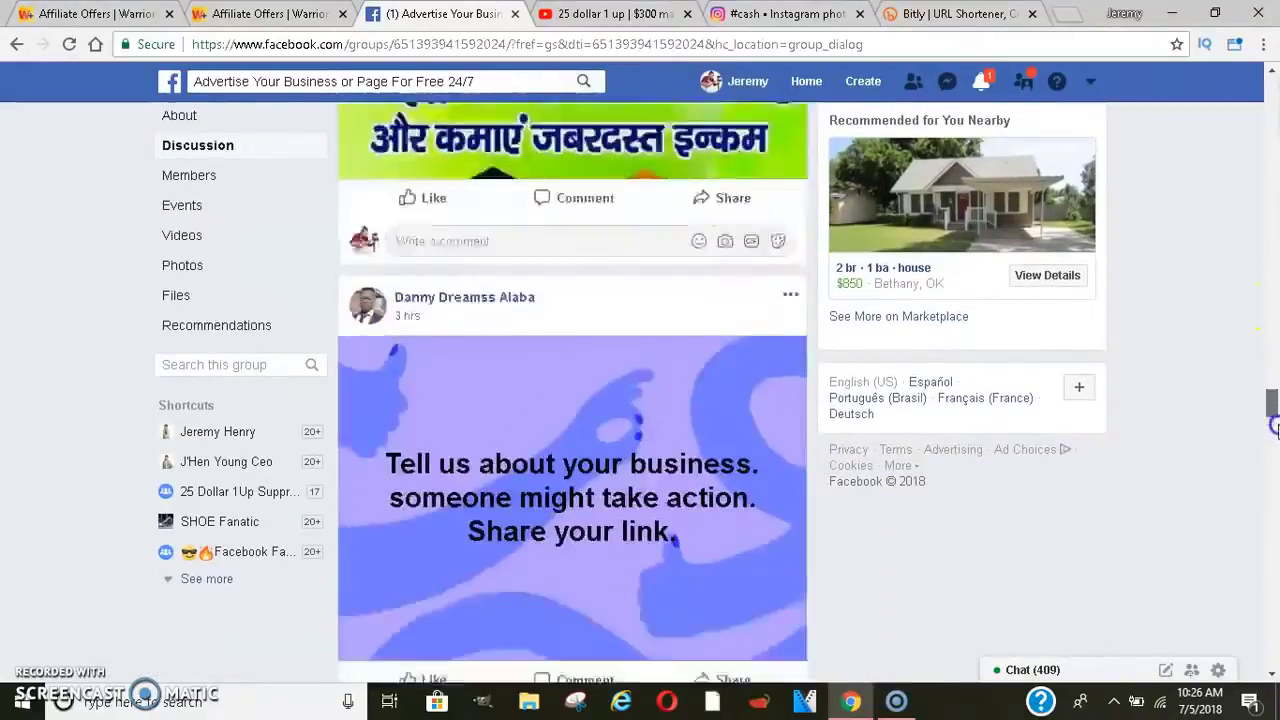
drag(1272, 412, 1273, 502)
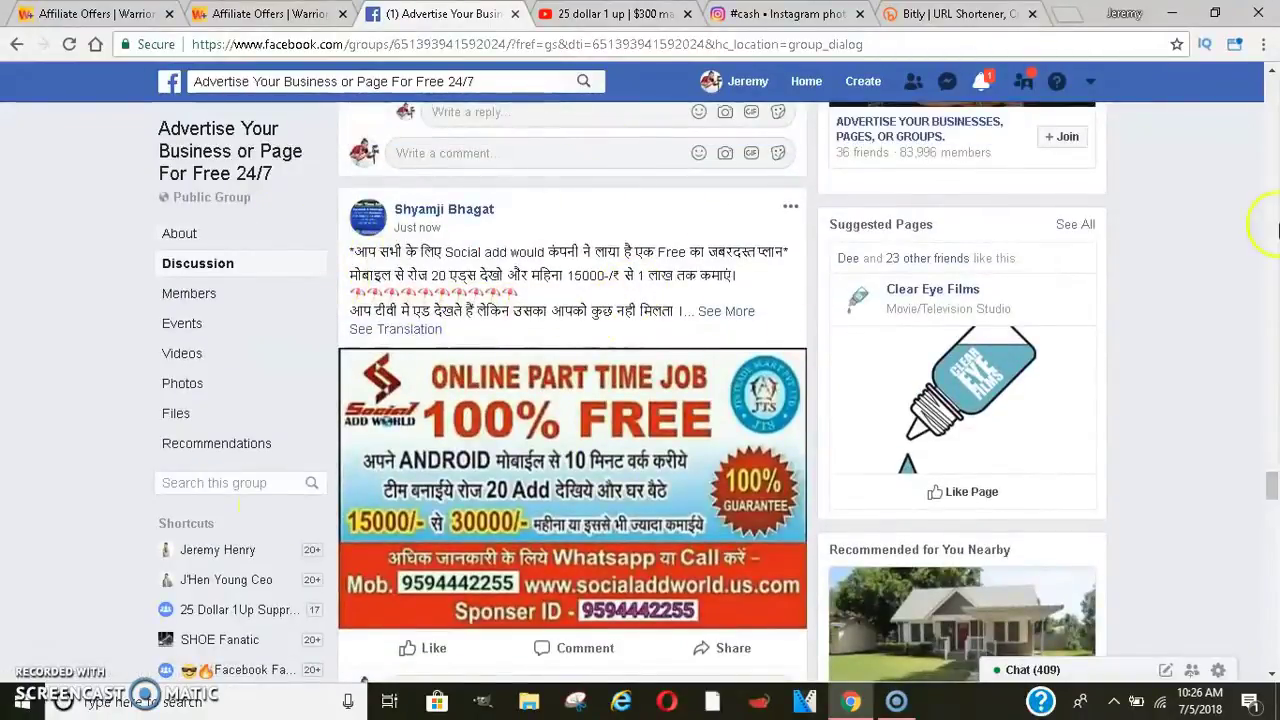
drag(1273, 493, 1273, 580)
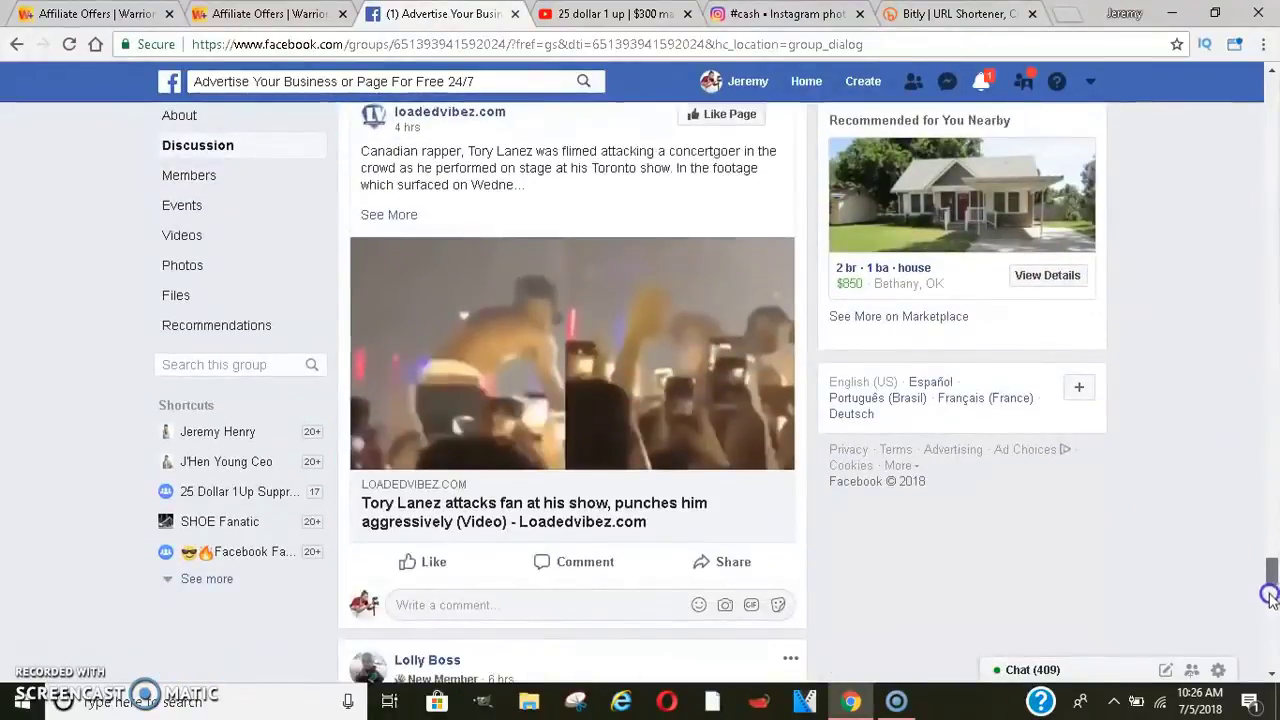
drag(1270, 588, 1272, 590)
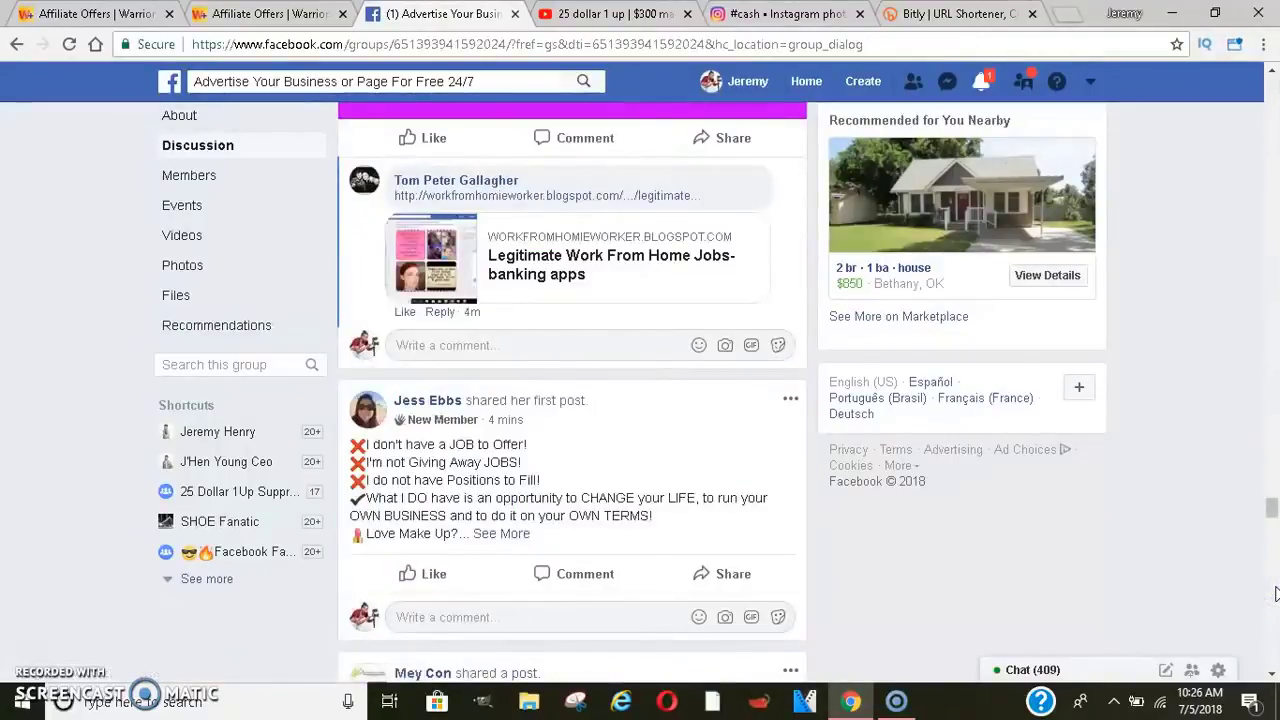
drag(1274, 594, 1274, 592)
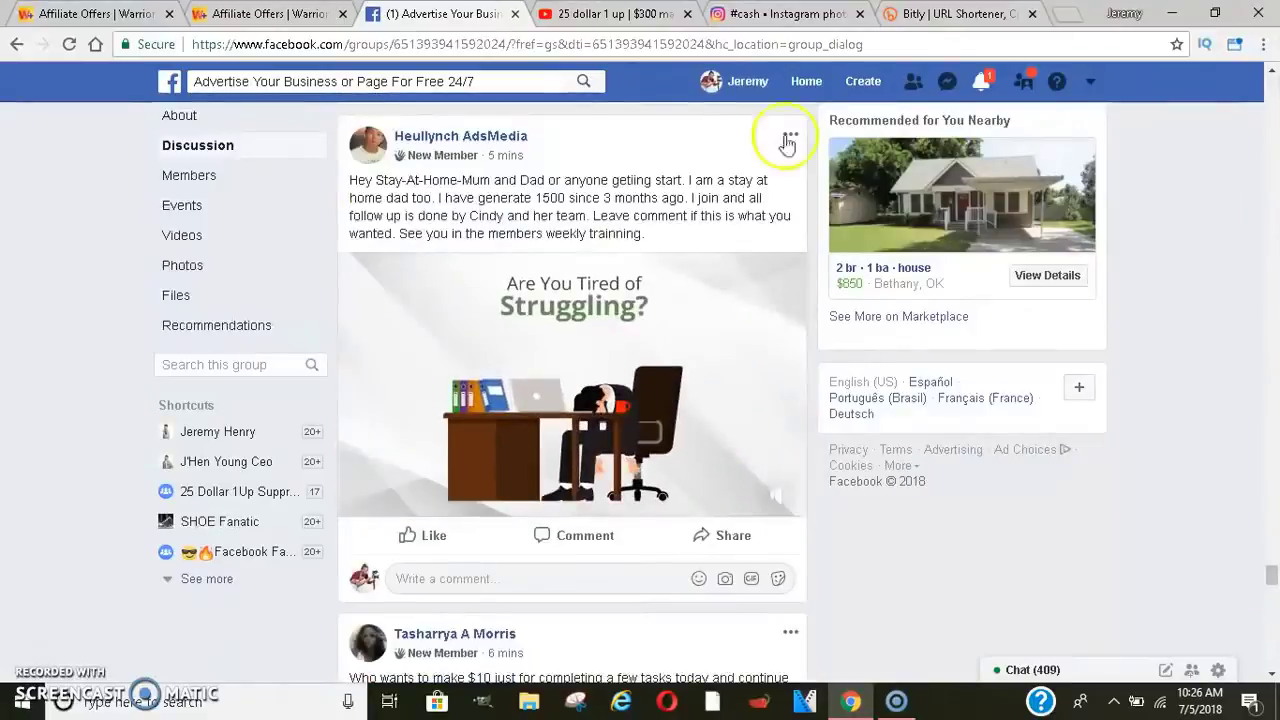
Step: Scroll through the eight offers in WarriorPlus's My Approved Offers table, ending at Printly on top
click(265, 14)
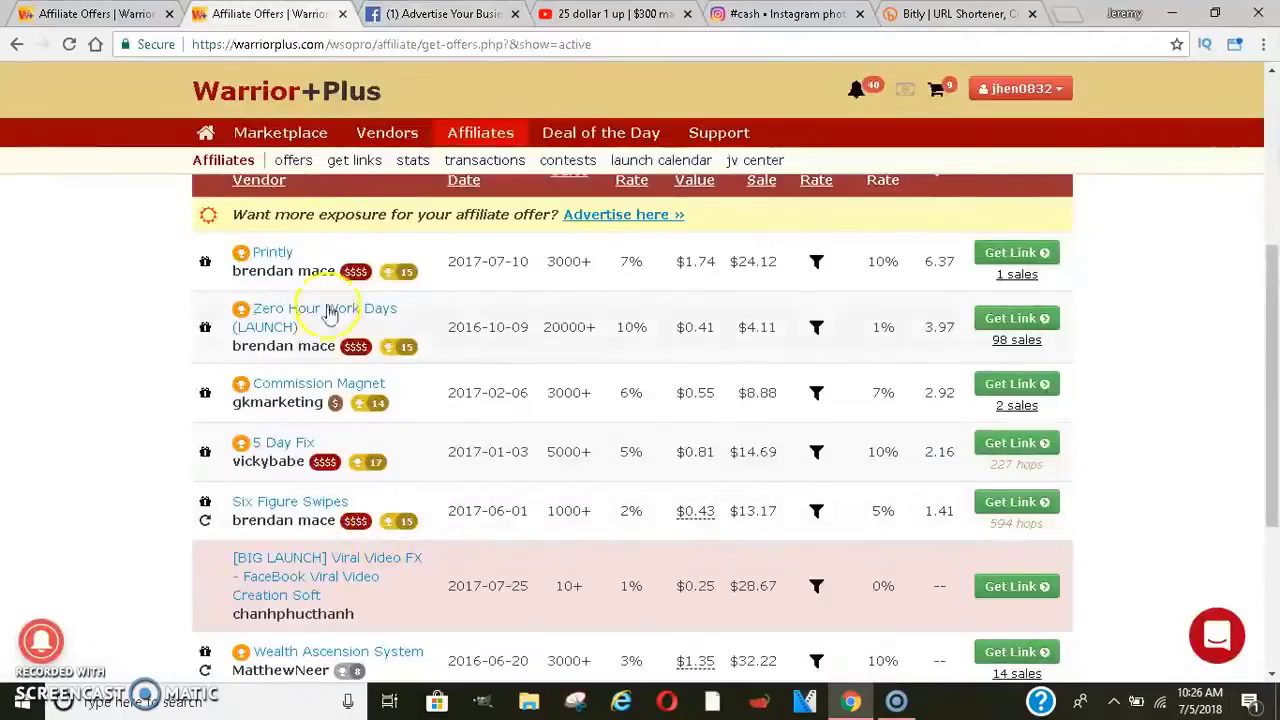
drag(1272, 240, 1275, 440)
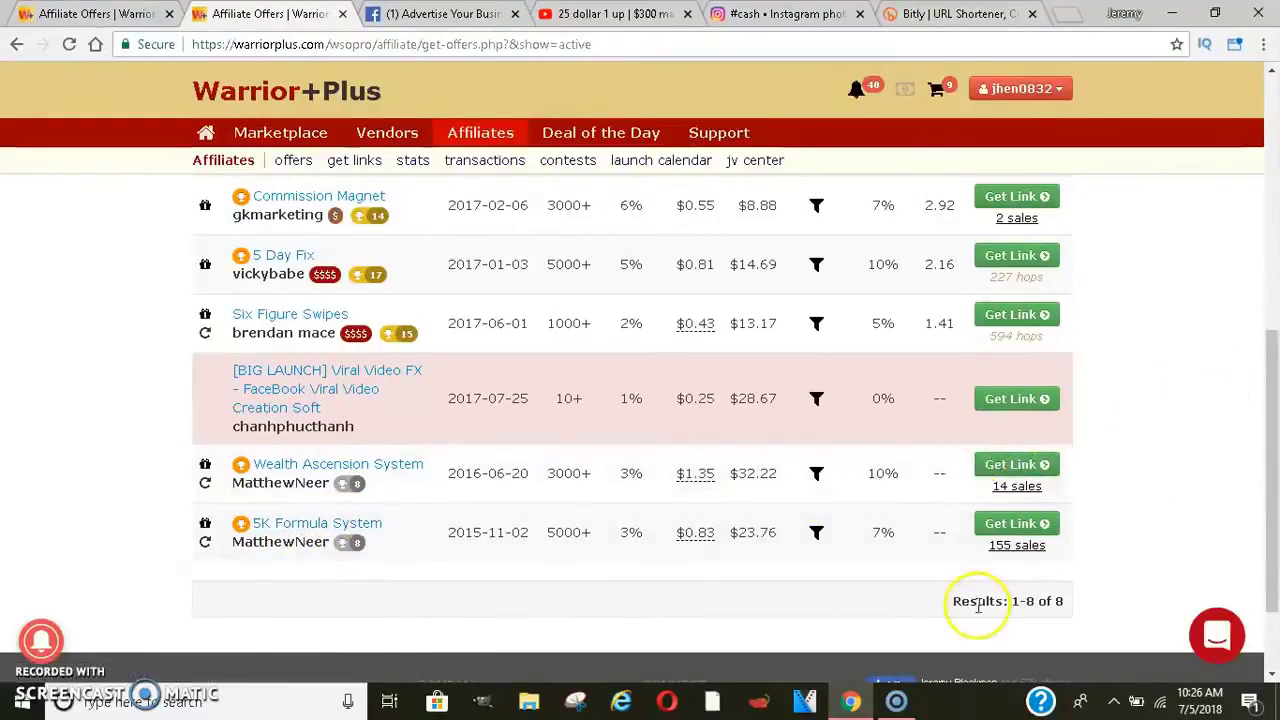
drag(1270, 528, 1275, 425)
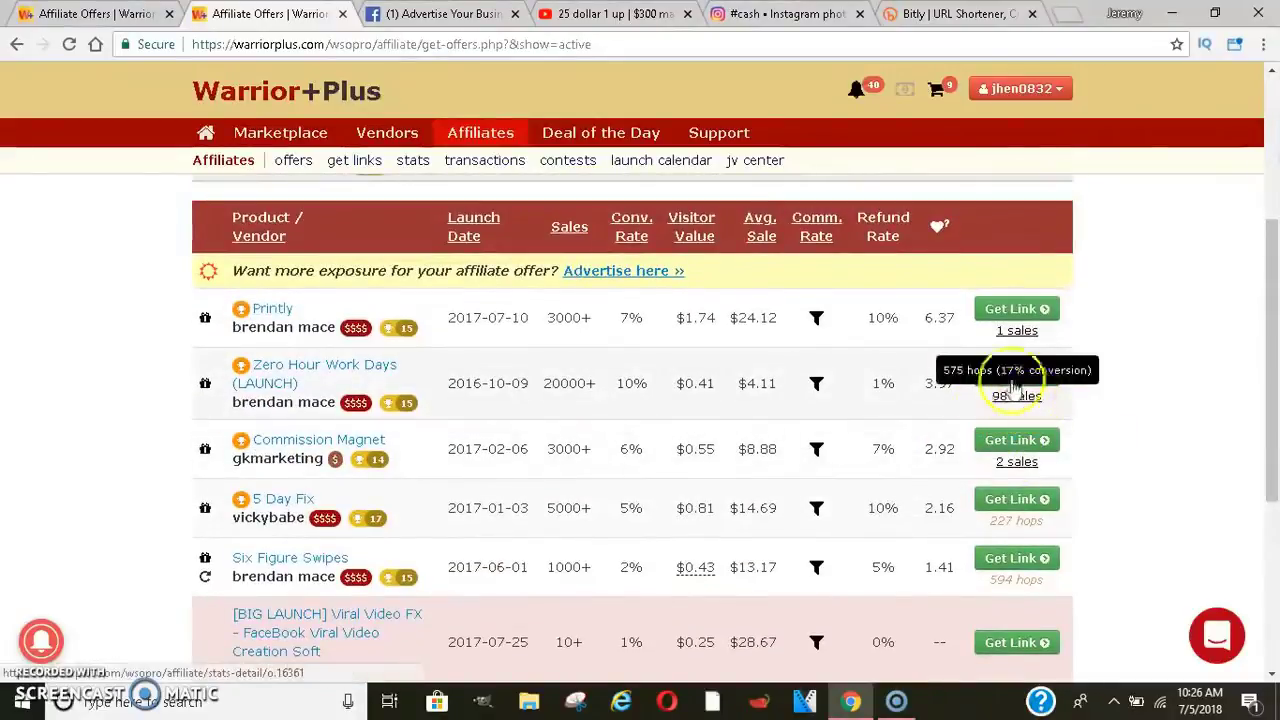
drag(1270, 229, 1274, 112)
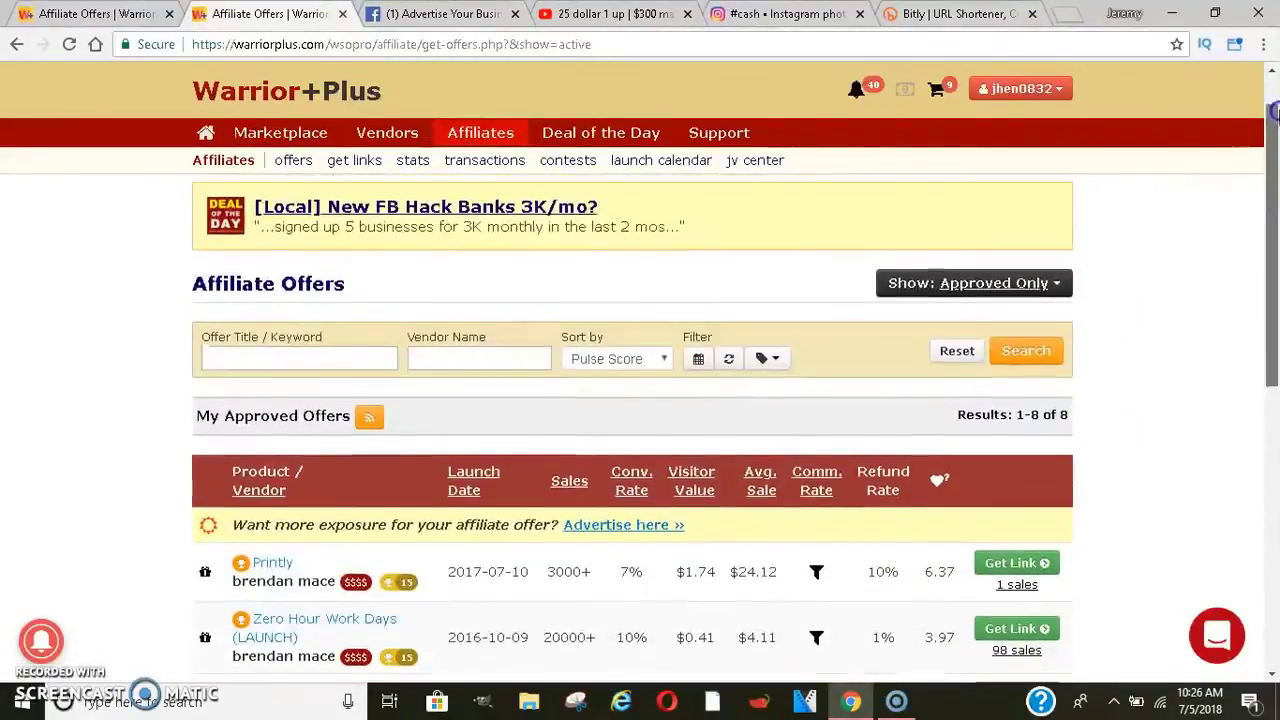